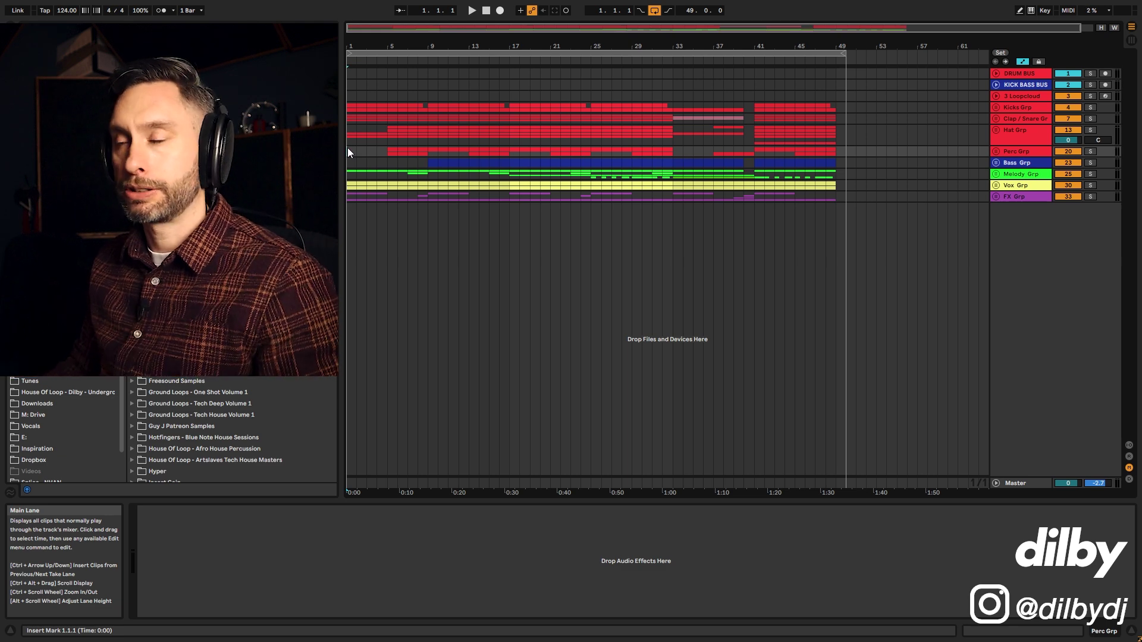
# - Play the arrangement from the start and unfold the Kicks, Clap / Snare, Hat and Perc groups to show their tracks
pyautogui.press('space')
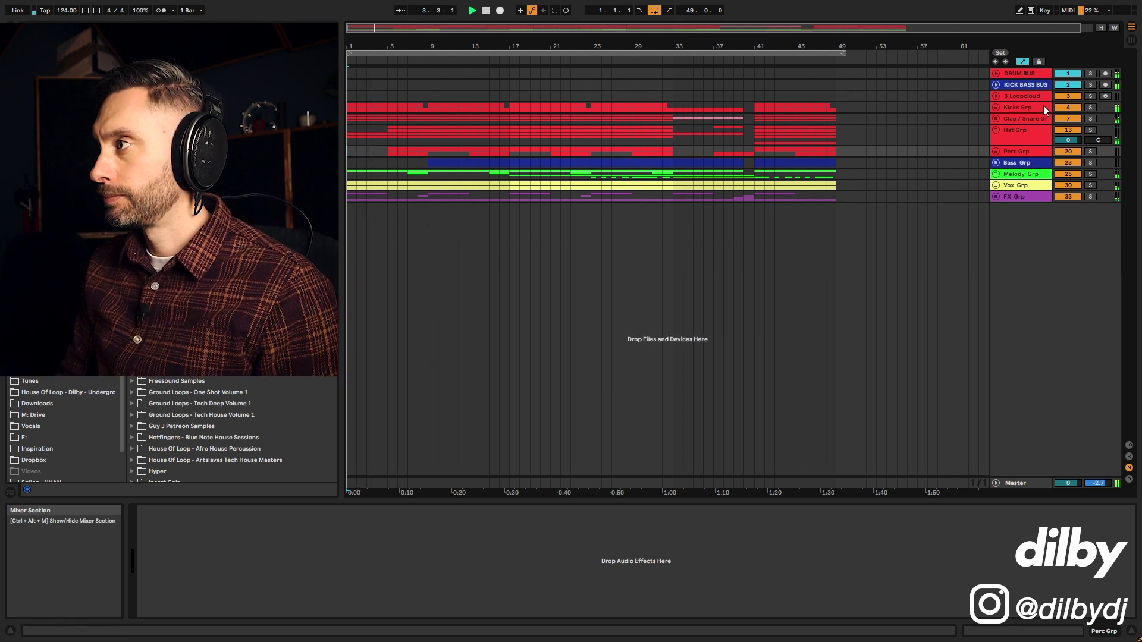
pyautogui.click(997, 108)
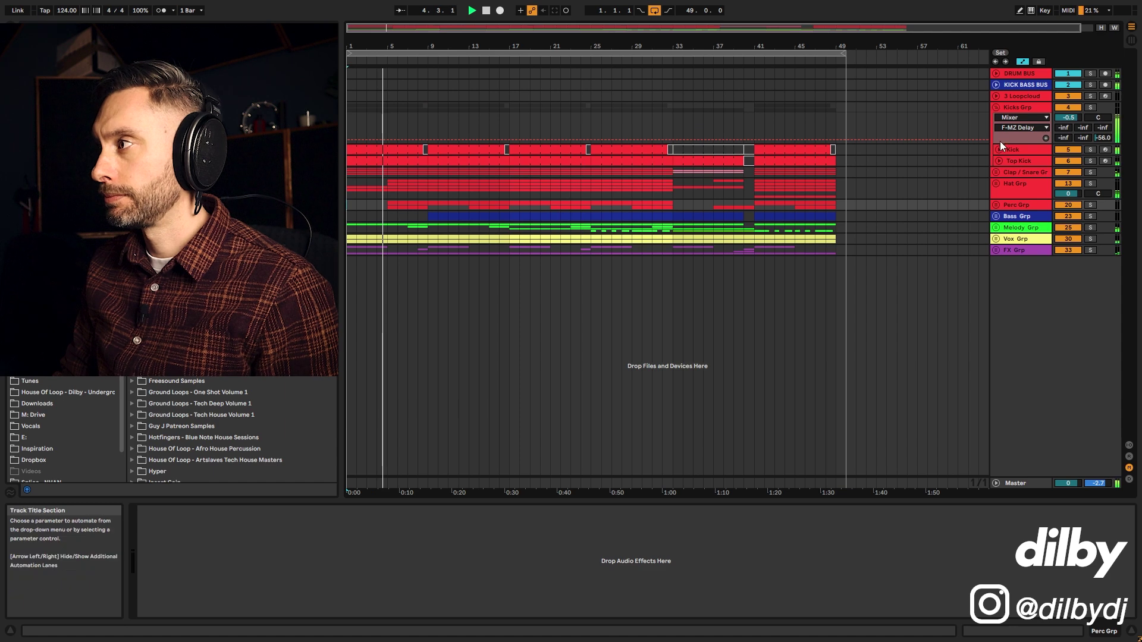
pyautogui.click(996, 172)
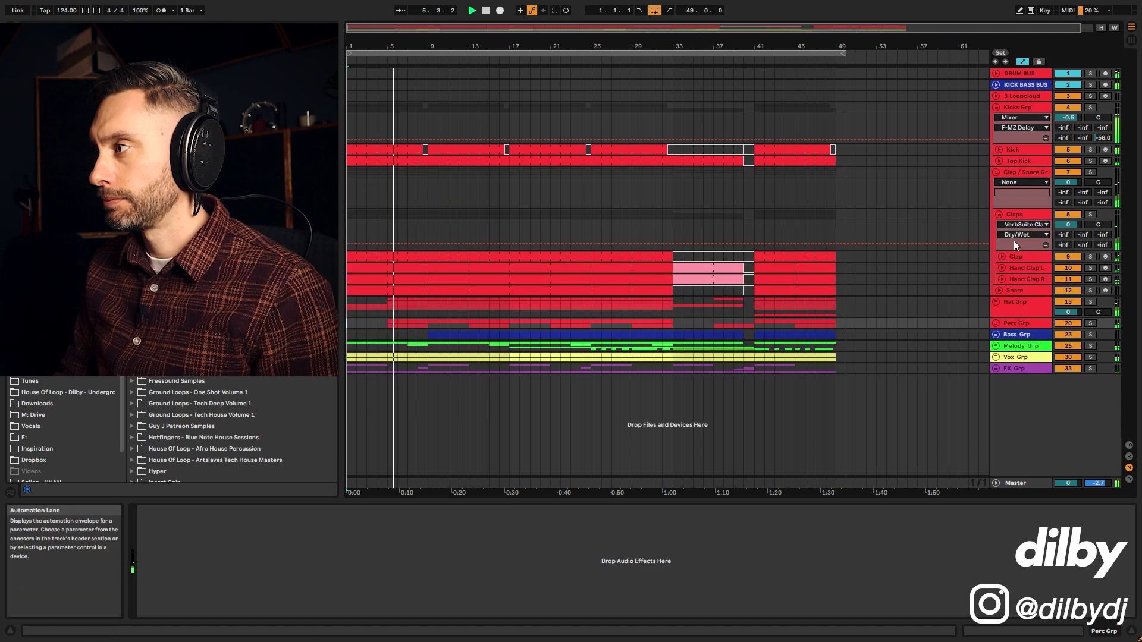
pyautogui.click(996, 302)
pyautogui.scroll(-1, 994, 298)
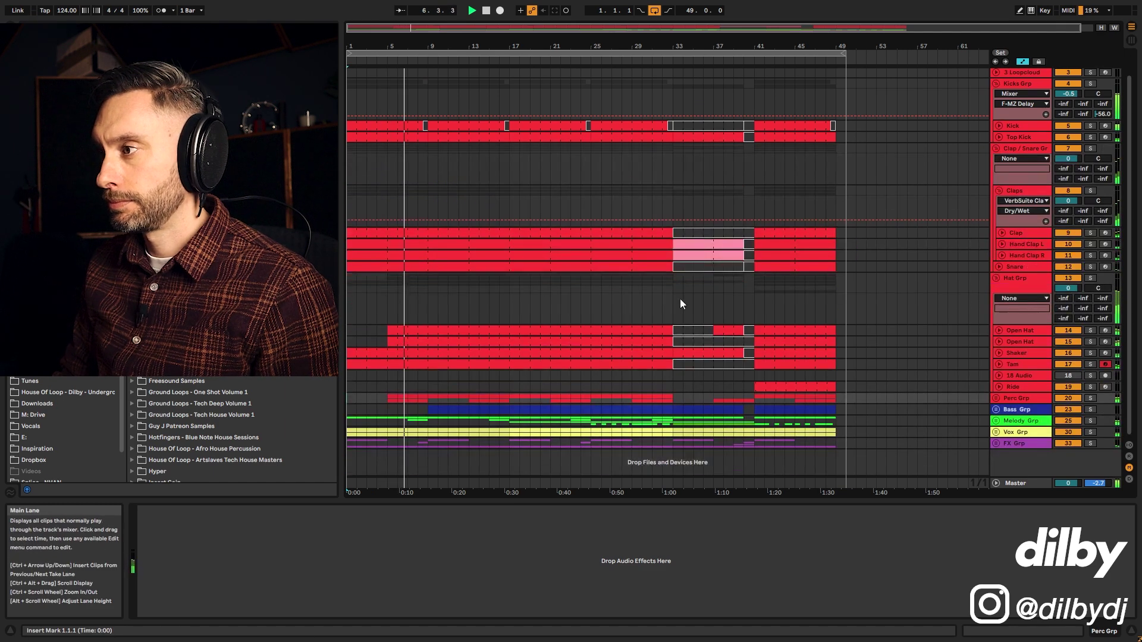
pyautogui.click(996, 398)
pyautogui.scroll(-2, 983, 372)
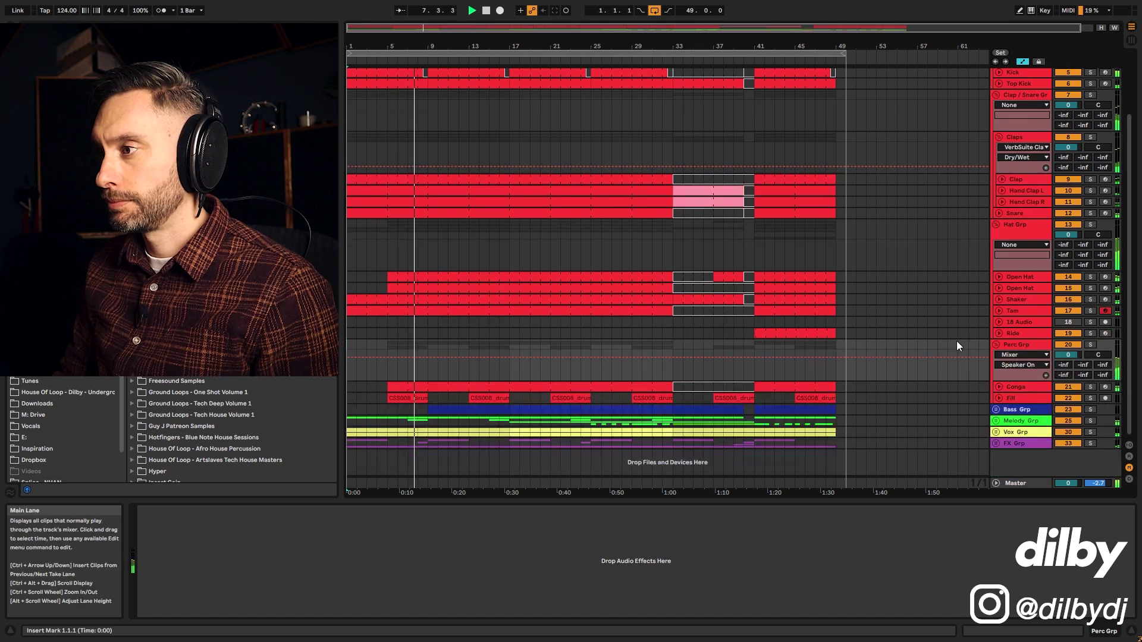
# - Unfold the Bass, Melody, Vox and FX groups to show their individual tracks
pyautogui.click(996, 410)
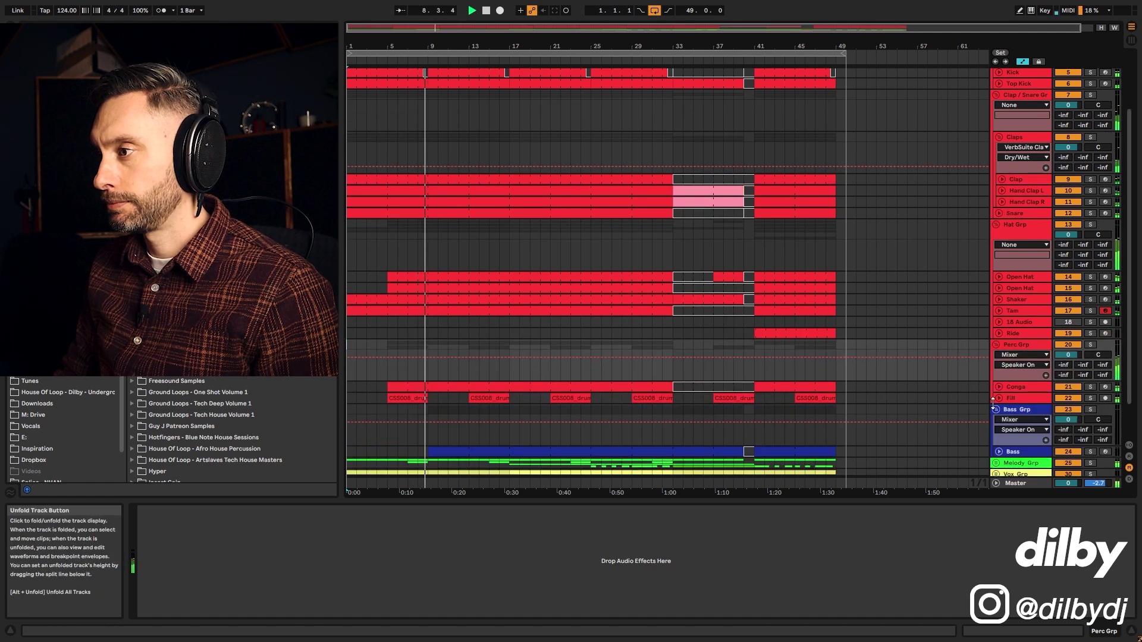
pyautogui.scroll(-2, 977, 392)
pyautogui.click(996, 421)
pyautogui.scroll(-3, 976, 403)
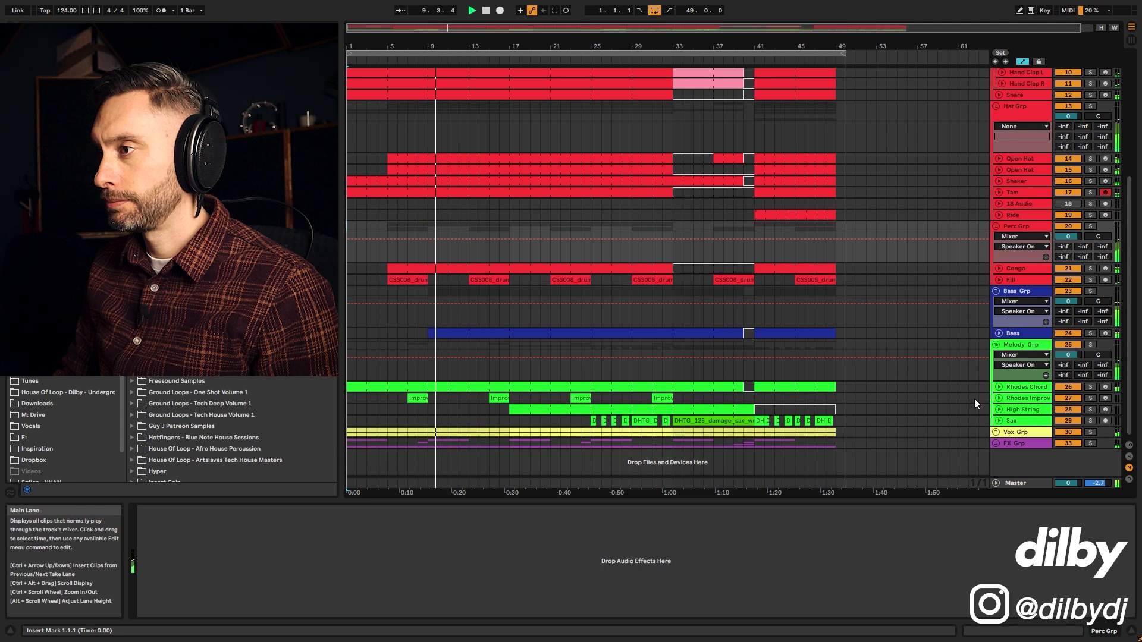
pyautogui.click(996, 433)
pyautogui.scroll(-2, 975, 423)
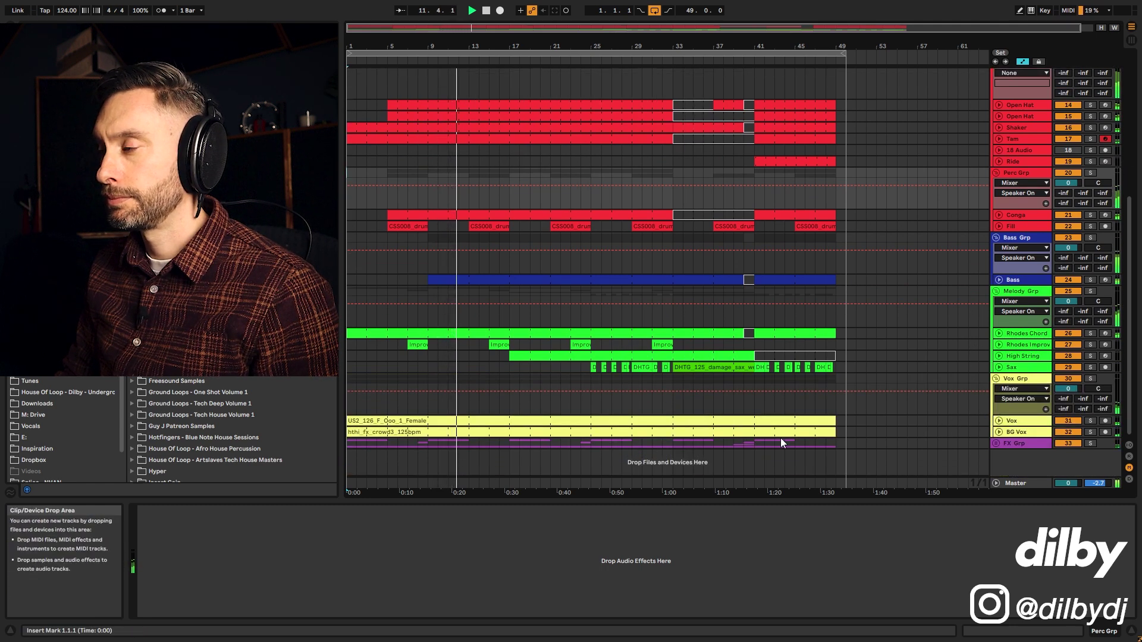
pyautogui.click(996, 444)
pyautogui.scroll(-1, 956, 433)
pyautogui.scroll(-2, 956, 427)
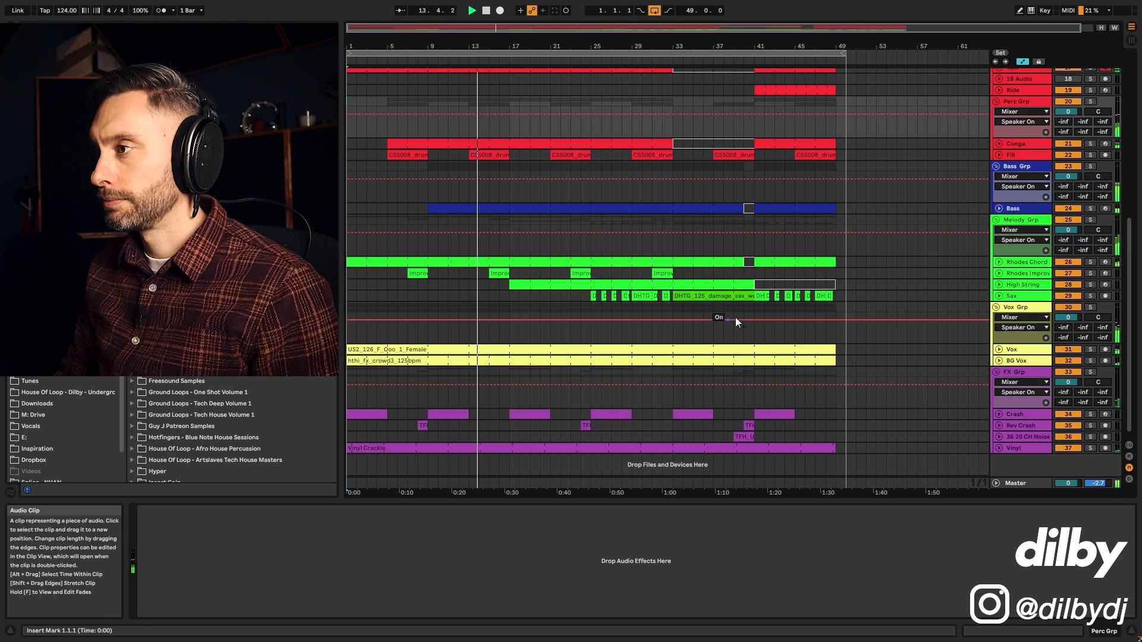
# - Review the device chains of the Rhodes Chord, Rhodes Improv, High String and Sax tracks
pyautogui.click(1015, 209)
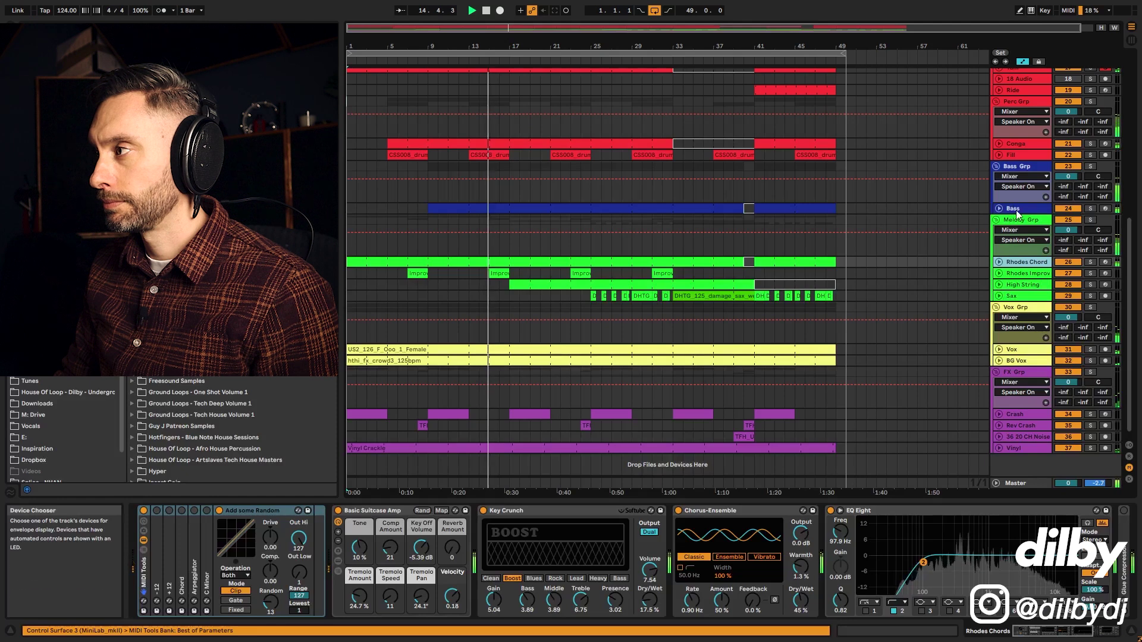
pyautogui.click(1020, 263)
pyautogui.click(1022, 273)
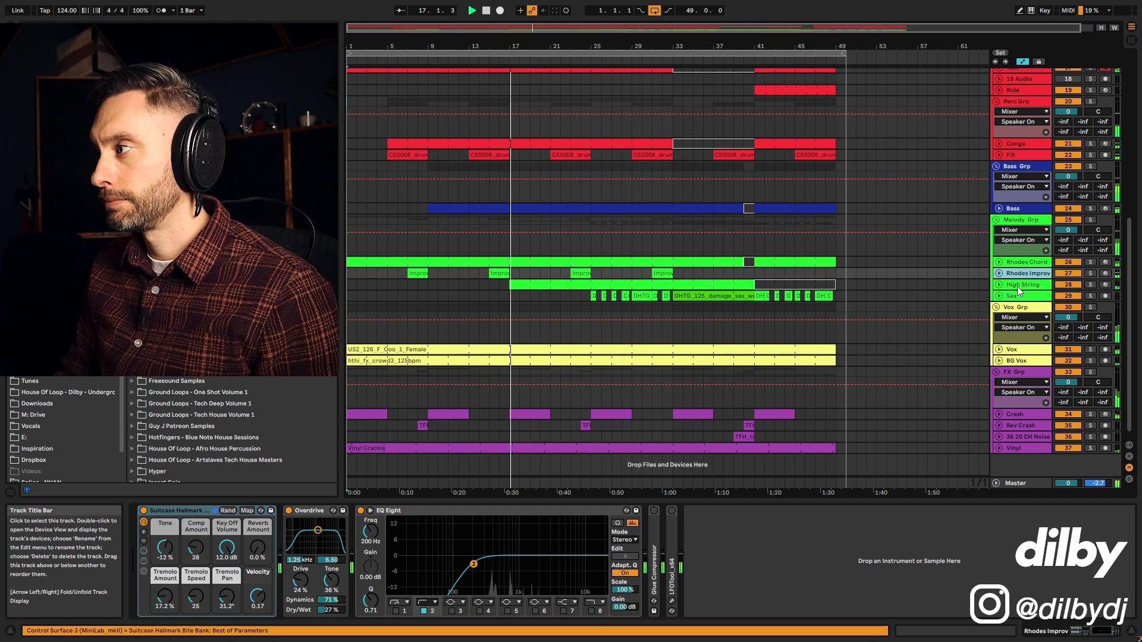
pyautogui.click(1016, 283)
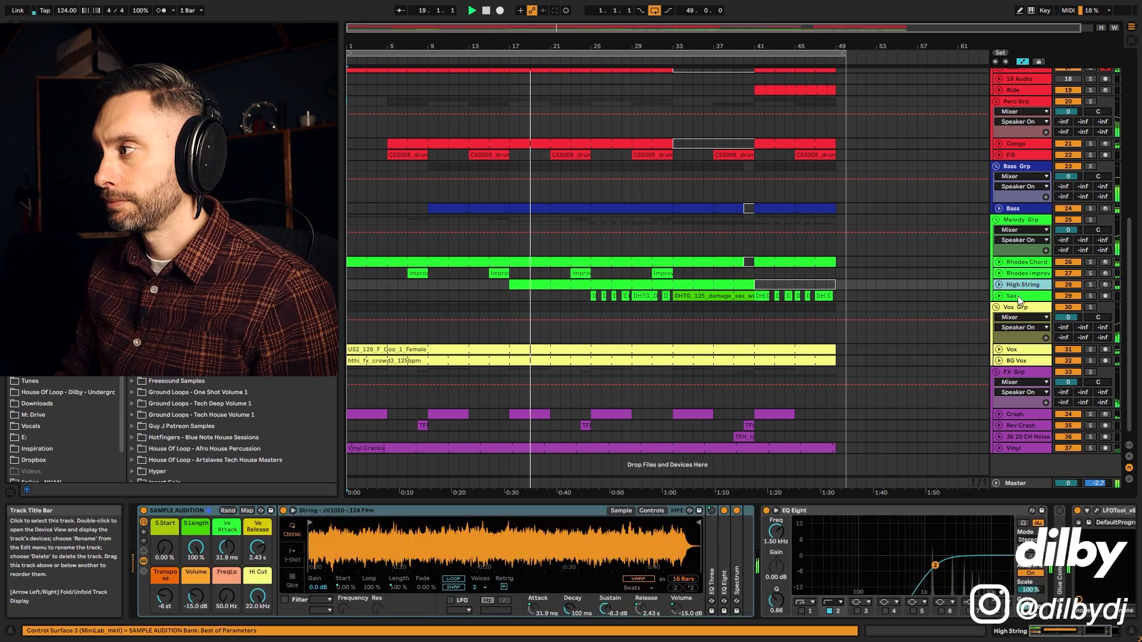
pyautogui.click(1019, 295)
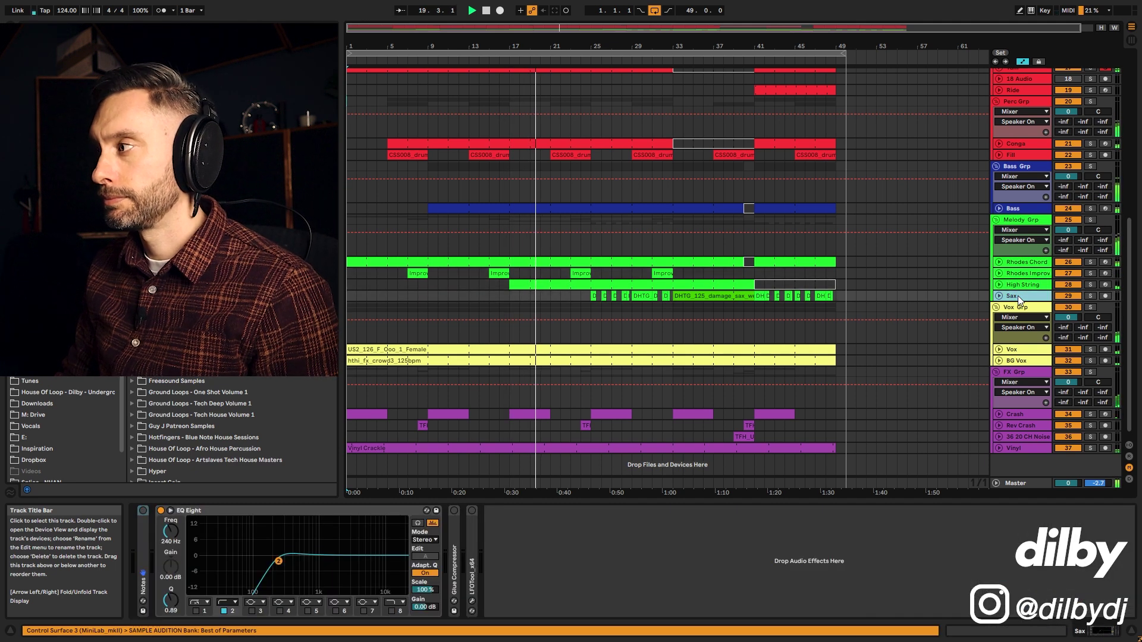
# - Inspect the waveforms and devices of the Vox and BG Vox tracks, and fold both tracks again
pyautogui.click(1014, 349)
pyautogui.click(998, 349)
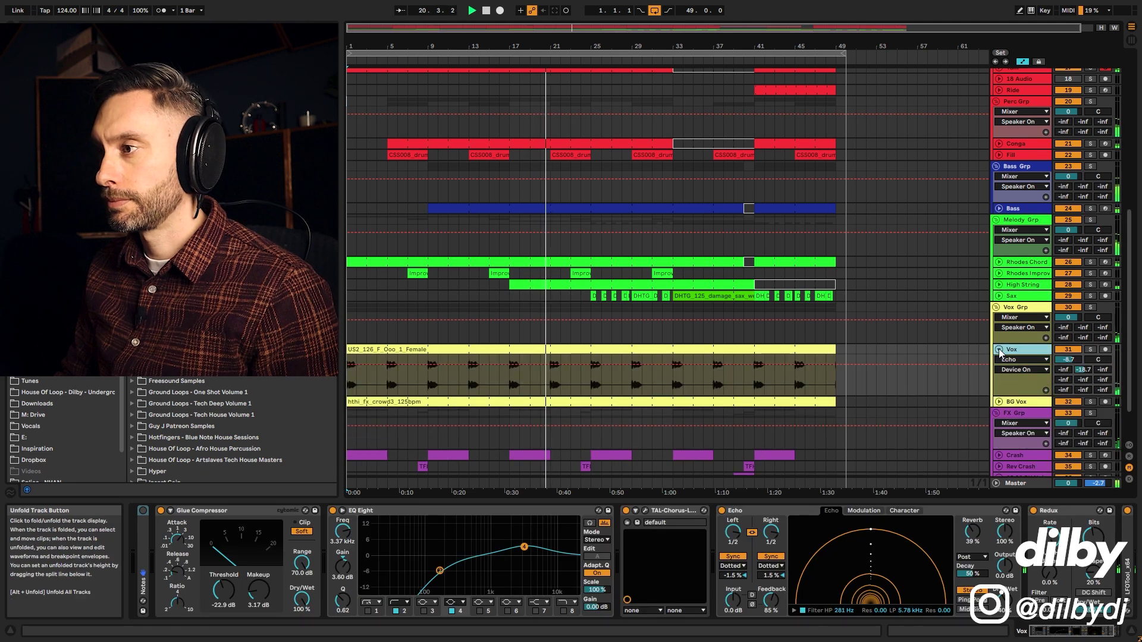
pyautogui.click(1013, 402)
pyautogui.click(1000, 402)
pyautogui.scroll(-3, 1001, 405)
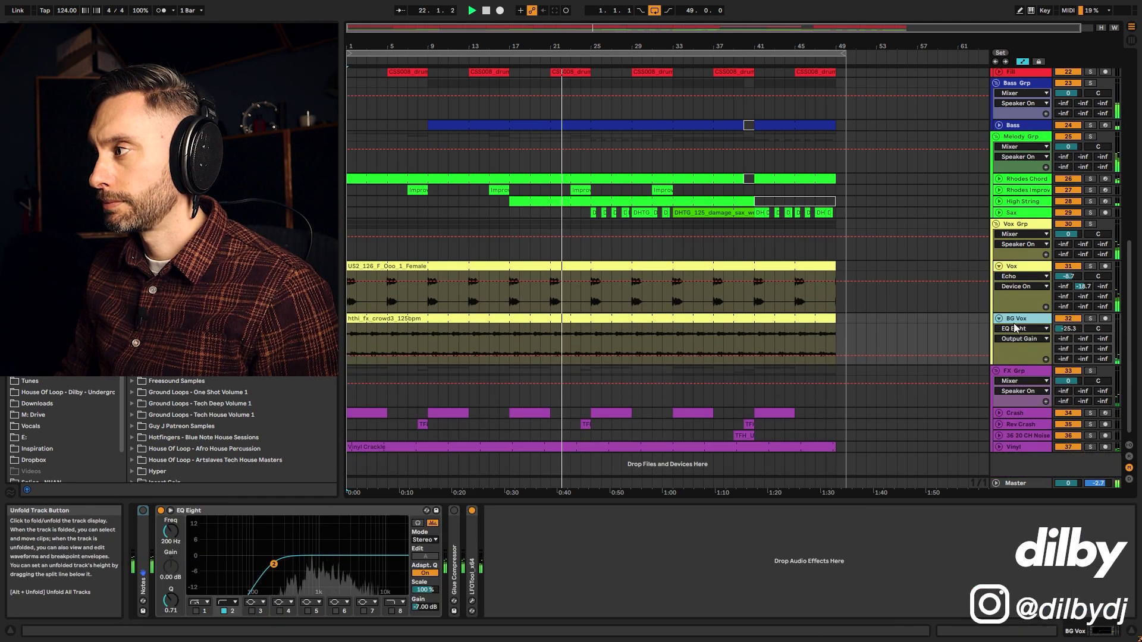
pyautogui.click(1000, 319)
pyautogui.click(999, 257)
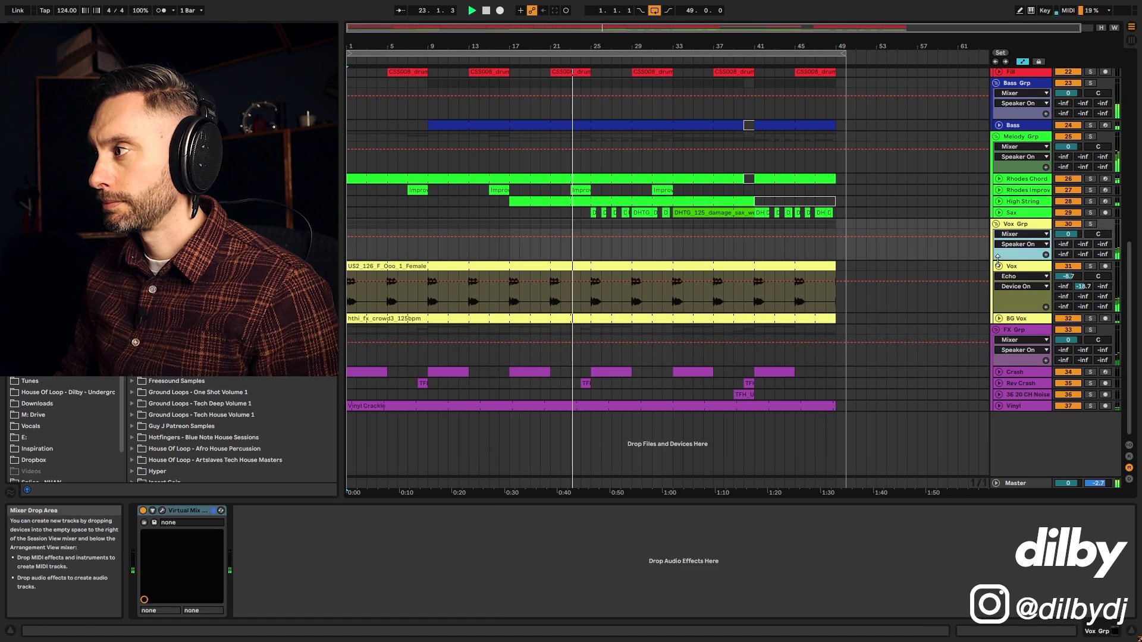
pyautogui.click(999, 267)
# - Review the device chains of the Crash, Rev Crash and Vinyl tracks
pyautogui.click(1016, 329)
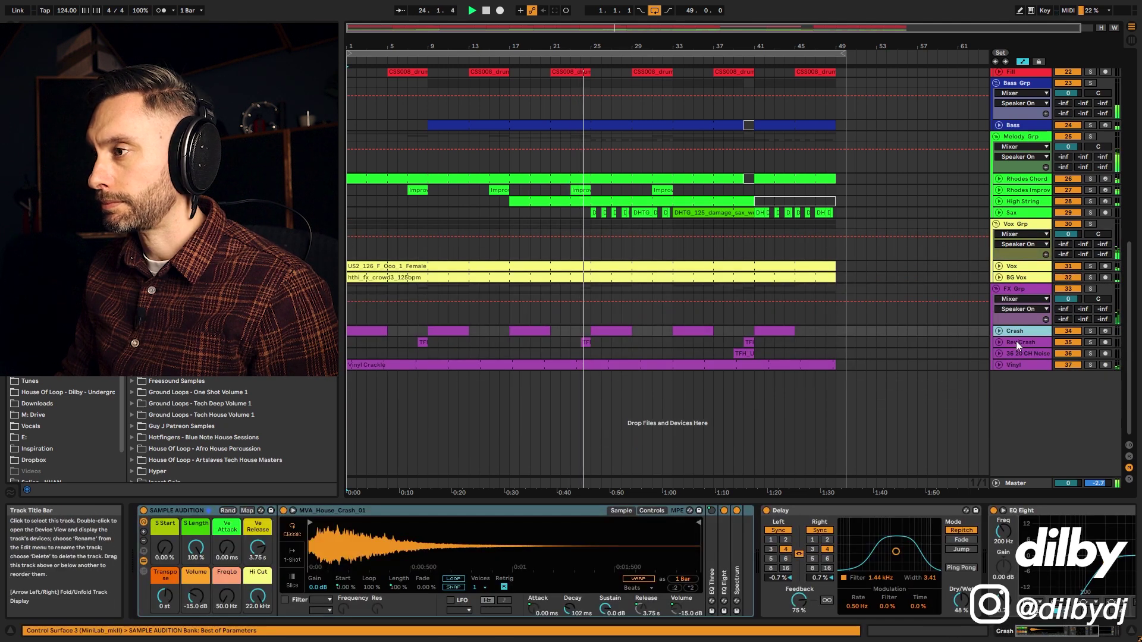
pyautogui.click(1016, 341)
pyautogui.click(1017, 364)
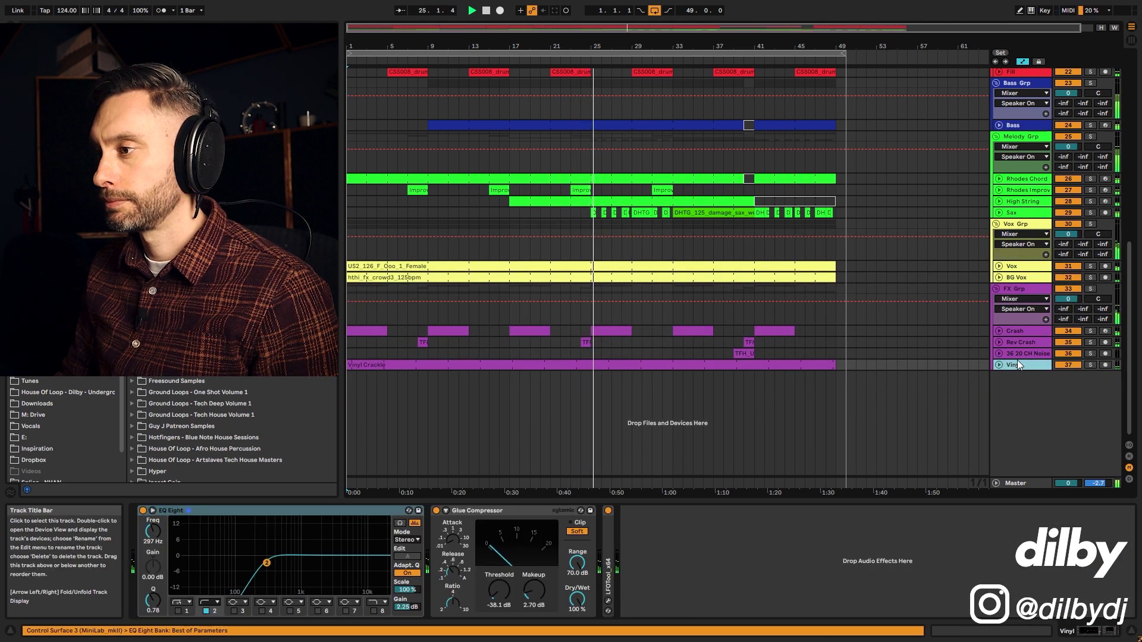
# - Unfold the Sax track, examine the gain envelopes of its clips at bars 29 and 33, and fold the track
pyautogui.click(999, 213)
pyautogui.click(1012, 212)
pyautogui.click(640, 214)
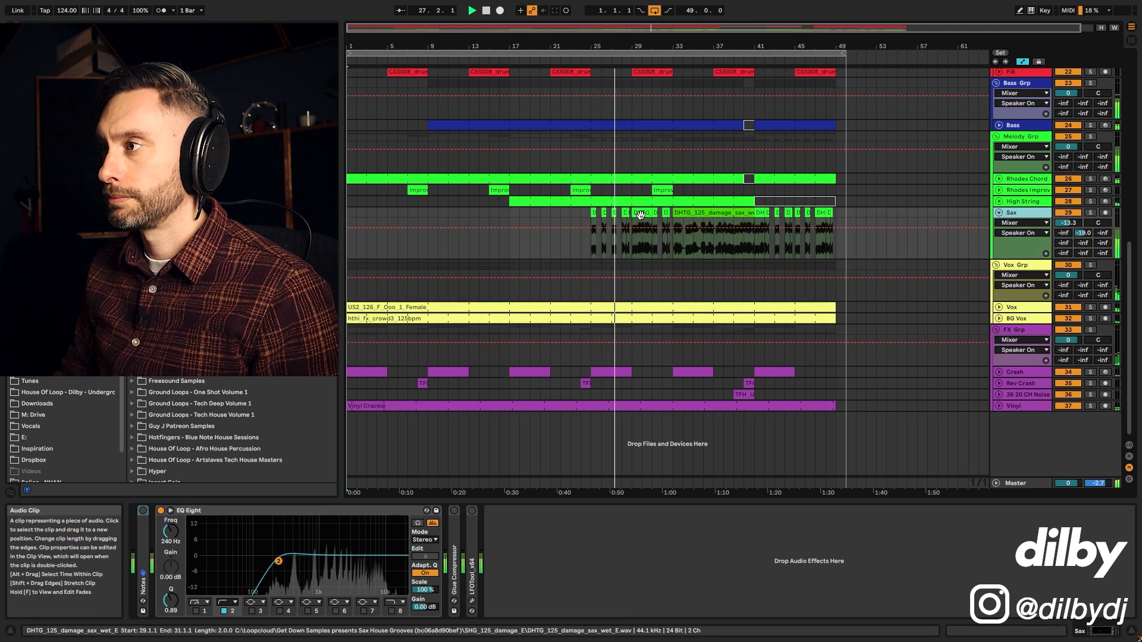
pyautogui.doubleClick(640, 214)
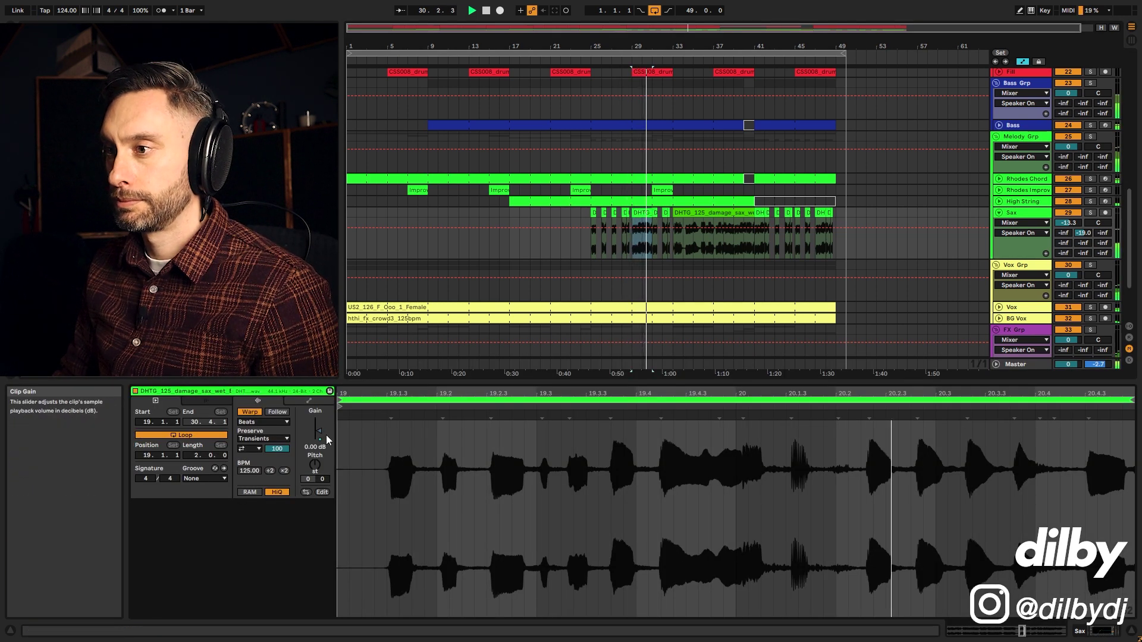
pyautogui.click(309, 400)
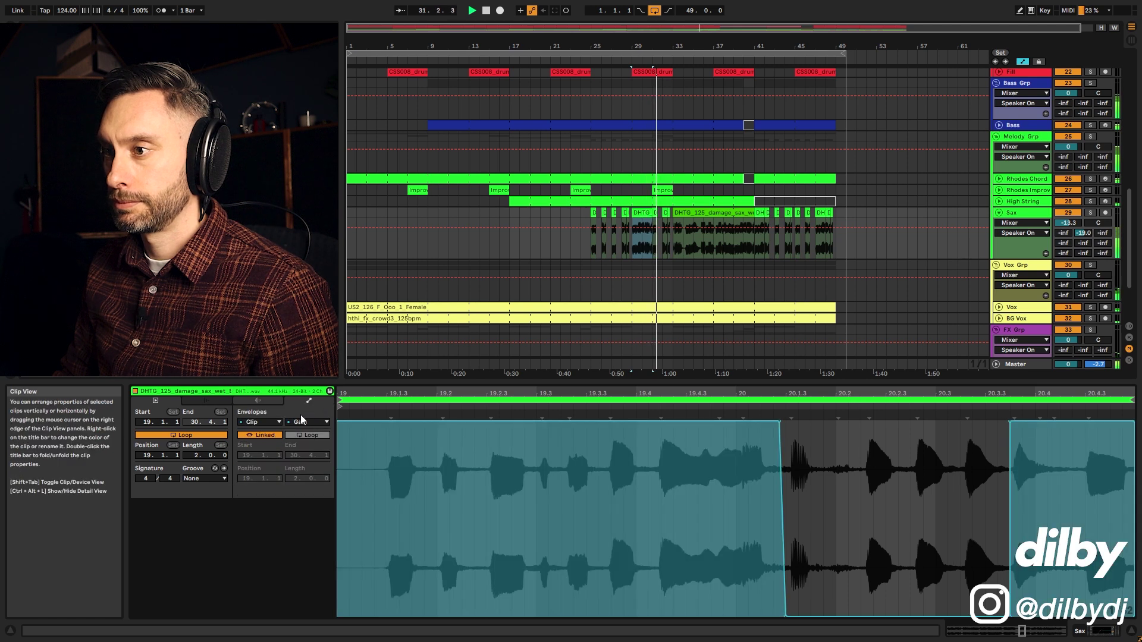
pyautogui.click(695, 214)
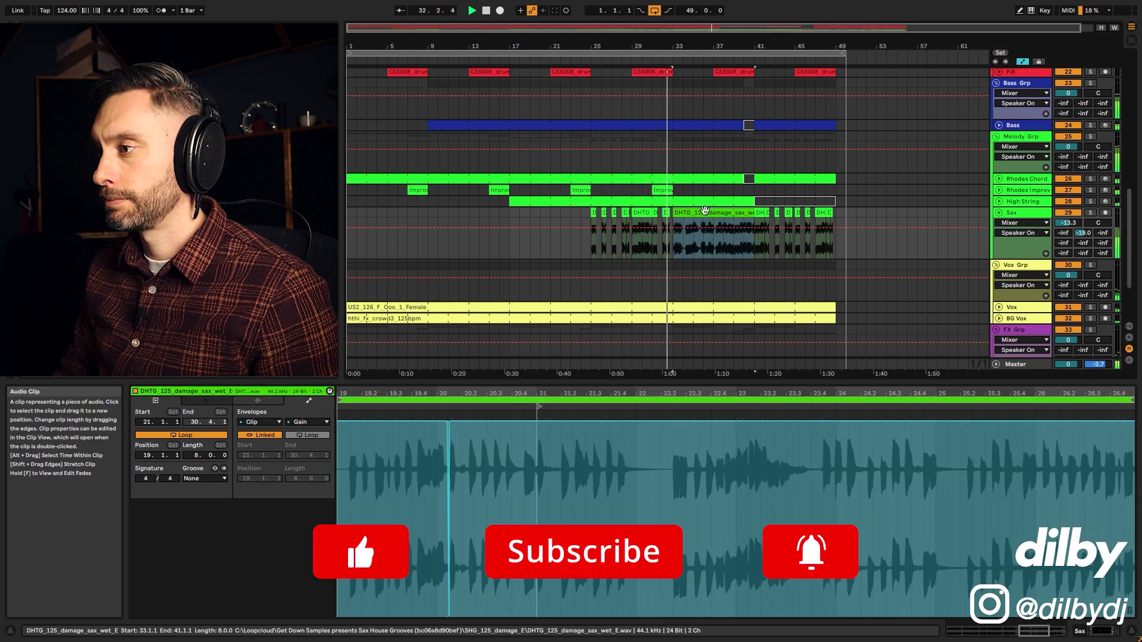
pyautogui.click(1001, 213)
# - Fold the FX, Vox and Melody groups
pyautogui.scroll(3, 1001, 212)
pyautogui.scroll(-4, 1005, 250)
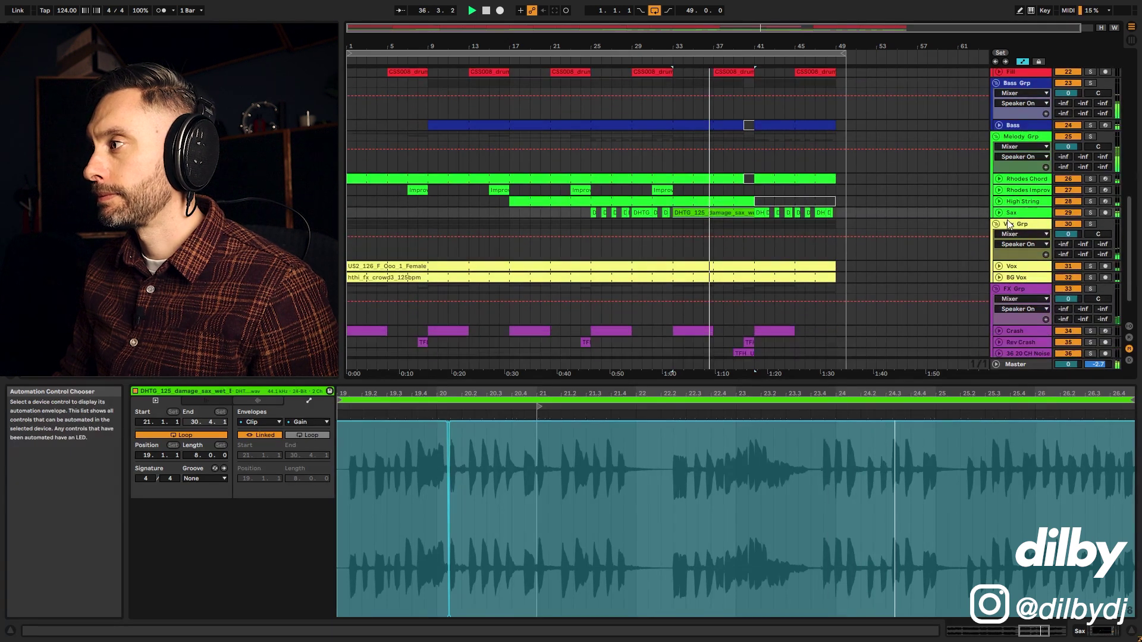
pyautogui.click(996, 276)
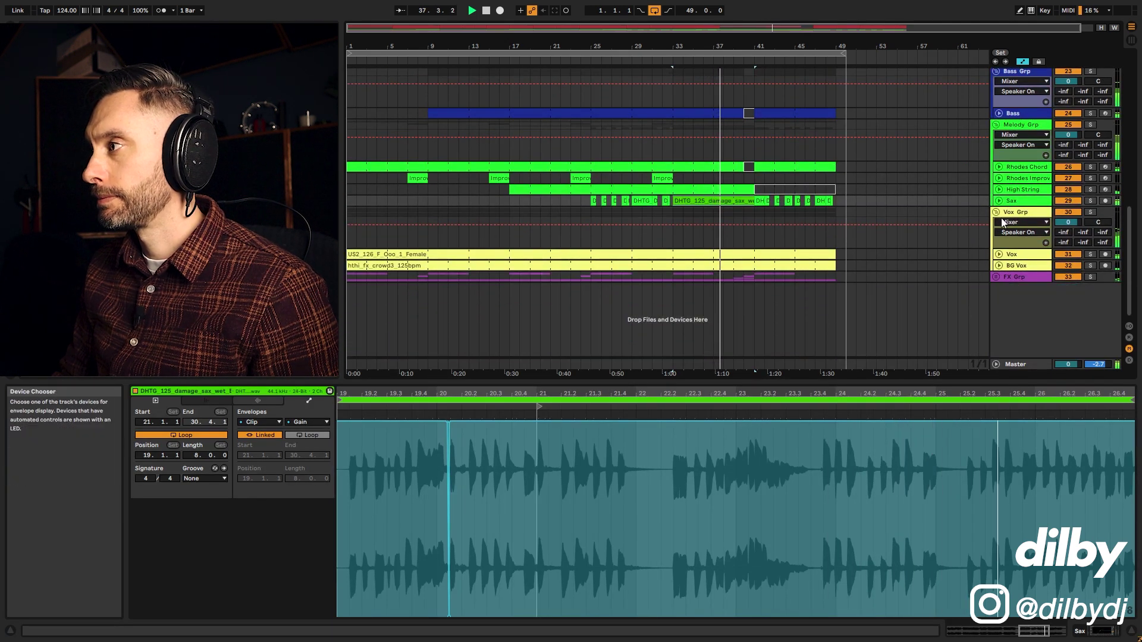
pyautogui.click(996, 213)
pyautogui.click(996, 124)
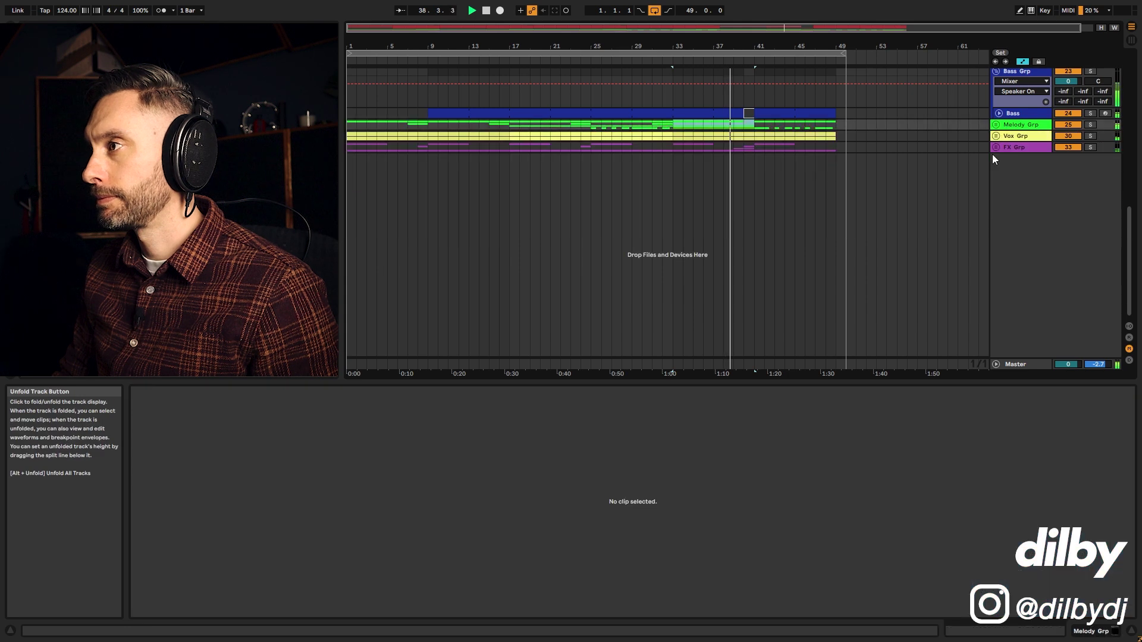
# - Fold the Bass, Perc, Hat, Claps, Clap / Snare and Kicks groups to restore the compact arrangement overview
pyautogui.scroll(5, 988, 169)
pyautogui.click(996, 198)
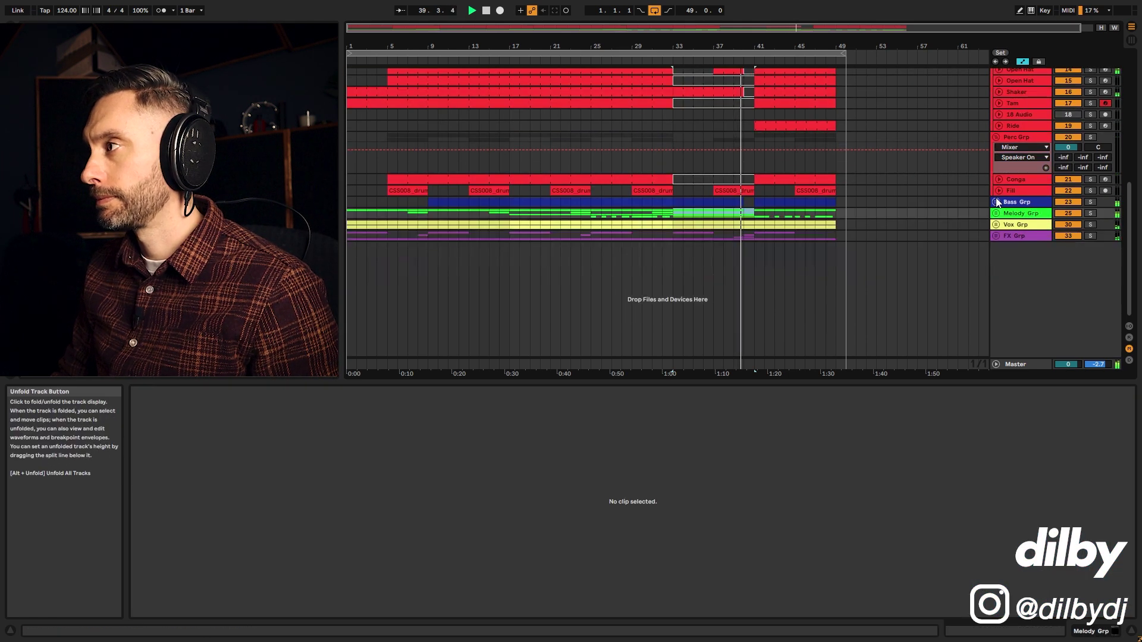
pyautogui.click(996, 184)
pyautogui.scroll(2, 995, 182)
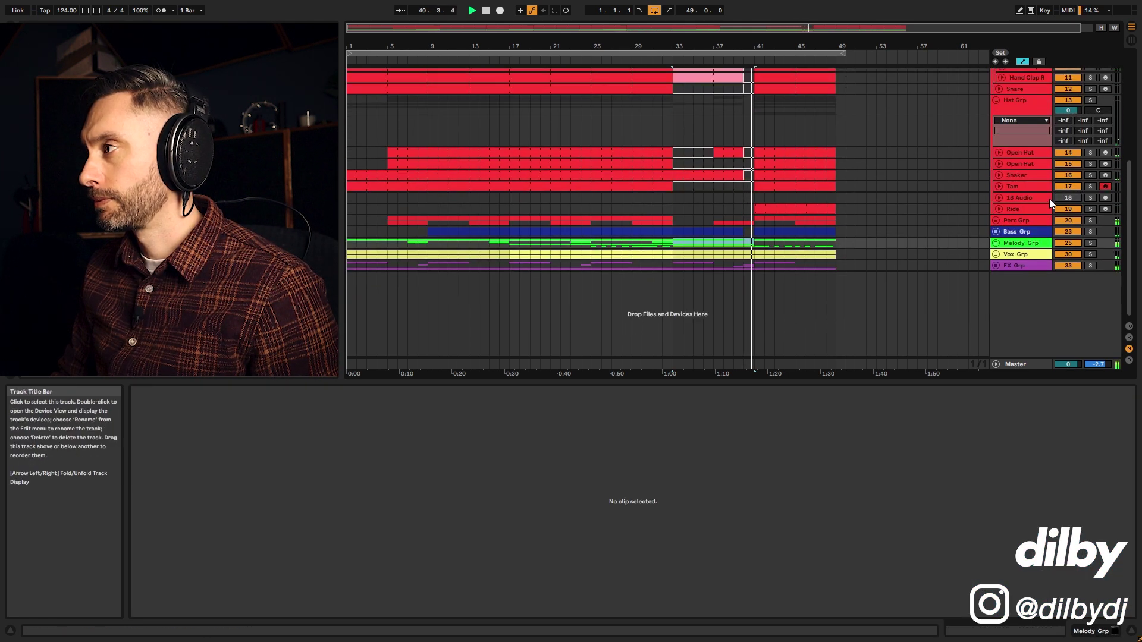
pyautogui.click(996, 100)
pyautogui.scroll(6, 995, 124)
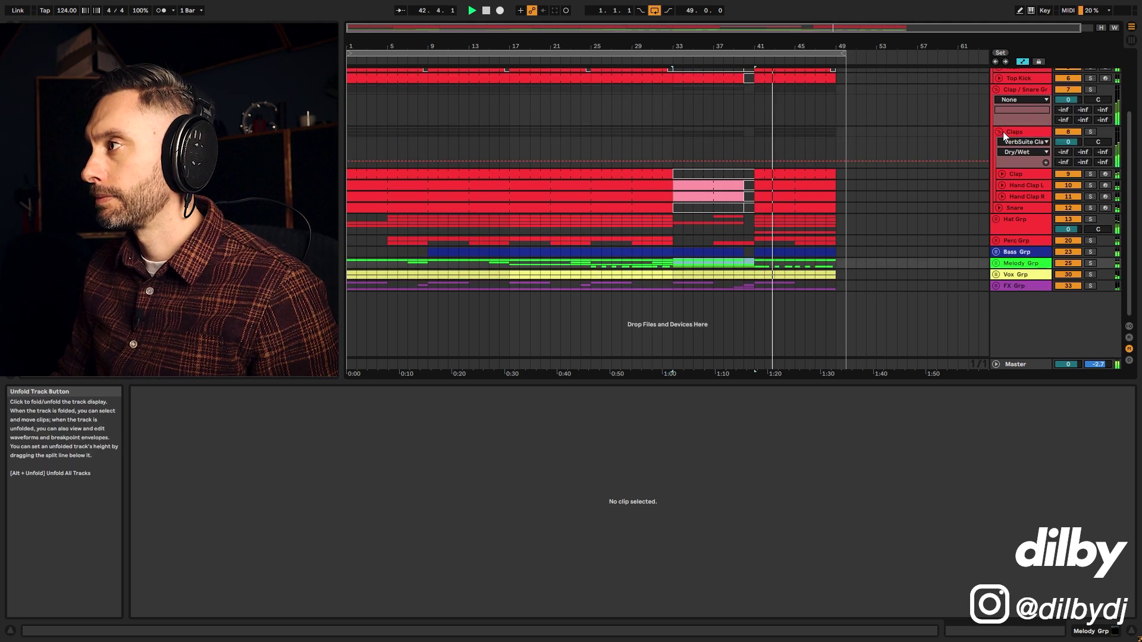
pyautogui.click(999, 130)
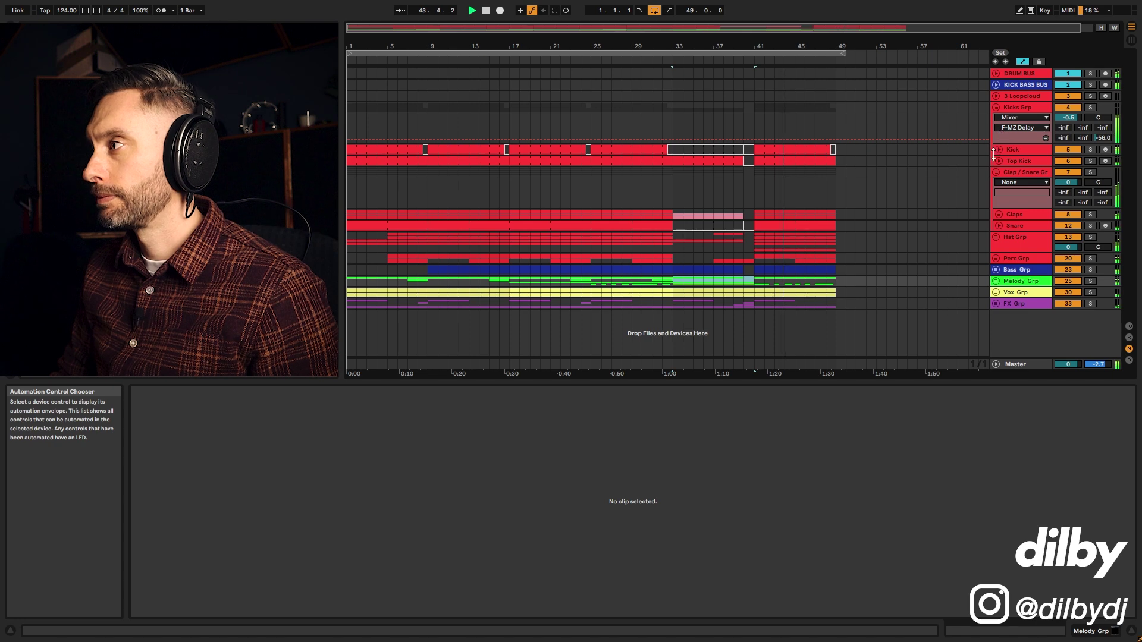
pyautogui.click(995, 172)
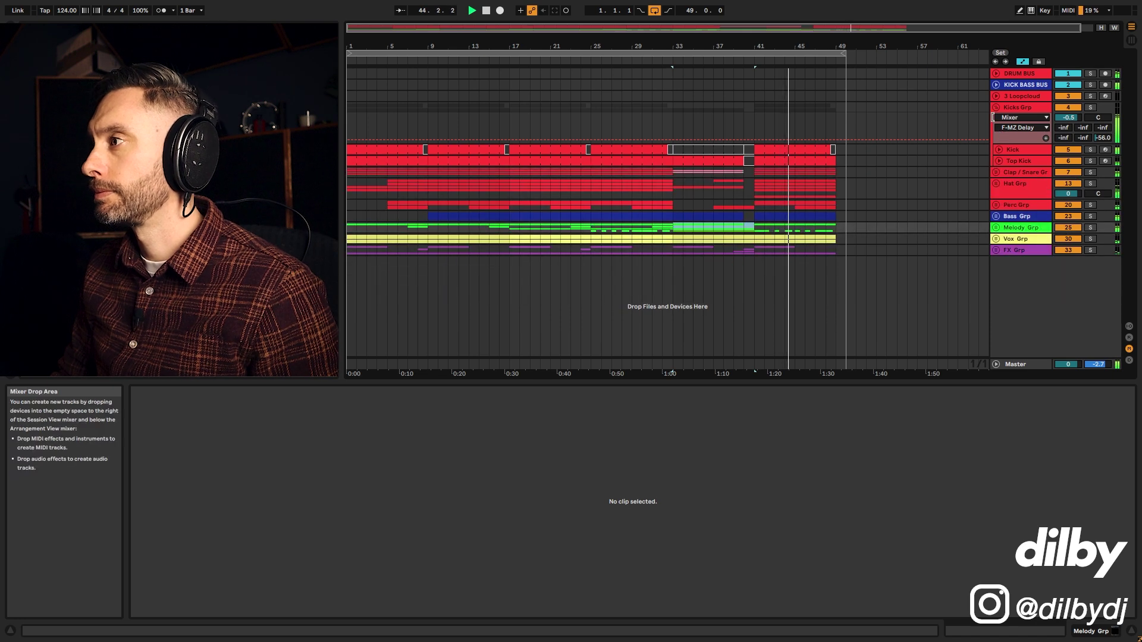
pyautogui.click(996, 107)
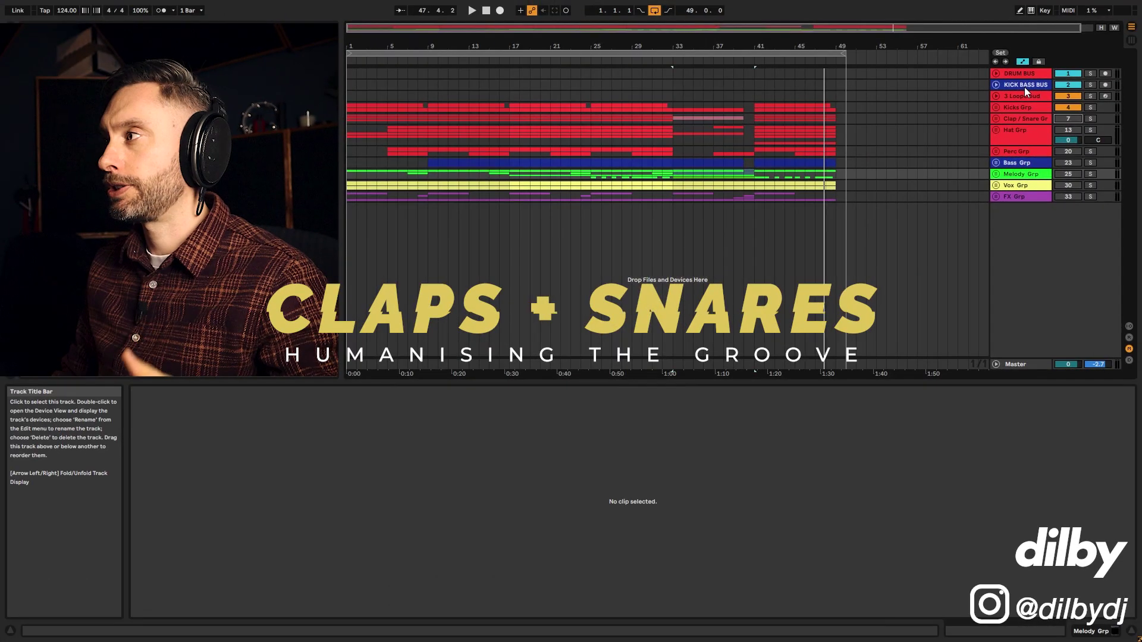
# - Unfold the Kicks group and play it soloed from bar 17
pyautogui.click(996, 107)
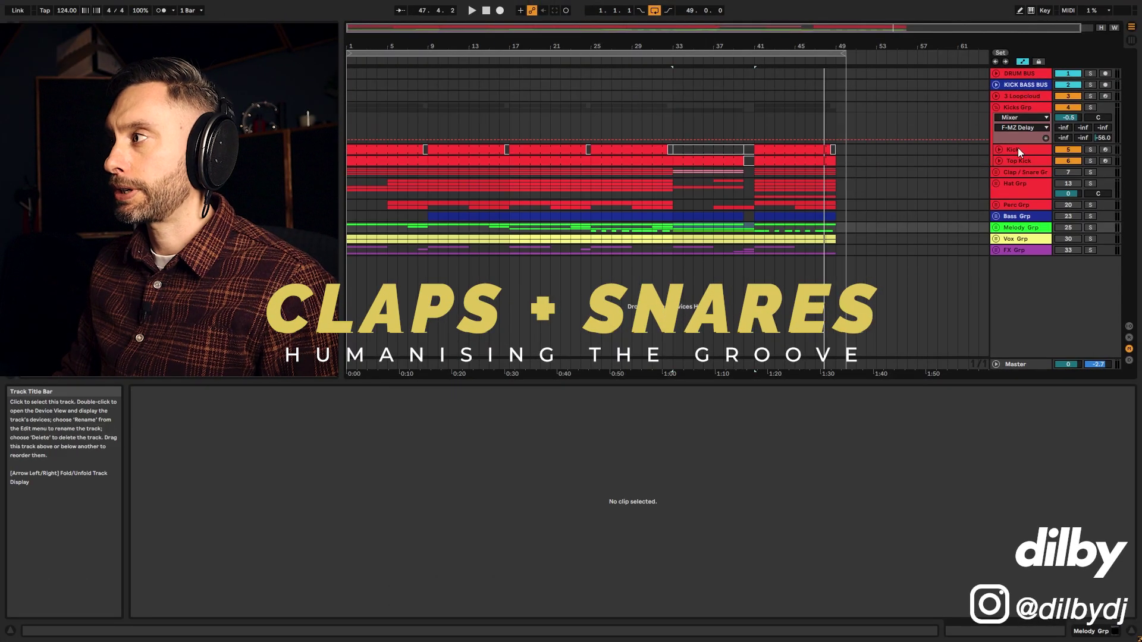
pyautogui.click(707, 149)
pyautogui.click(509, 116)
pyautogui.press('space')
pyautogui.click(1091, 107)
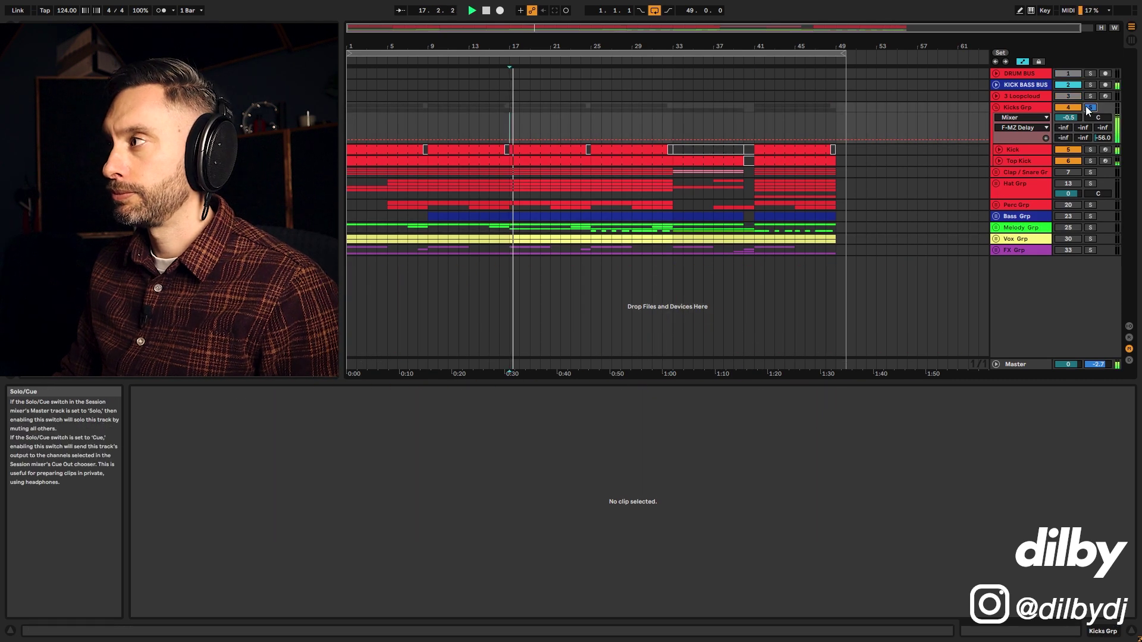
# - Unfold the Kick track, open its MIDI clip at bar 17, and show the track's device chain
pyautogui.click(999, 150)
pyautogui.doubleClick(535, 152)
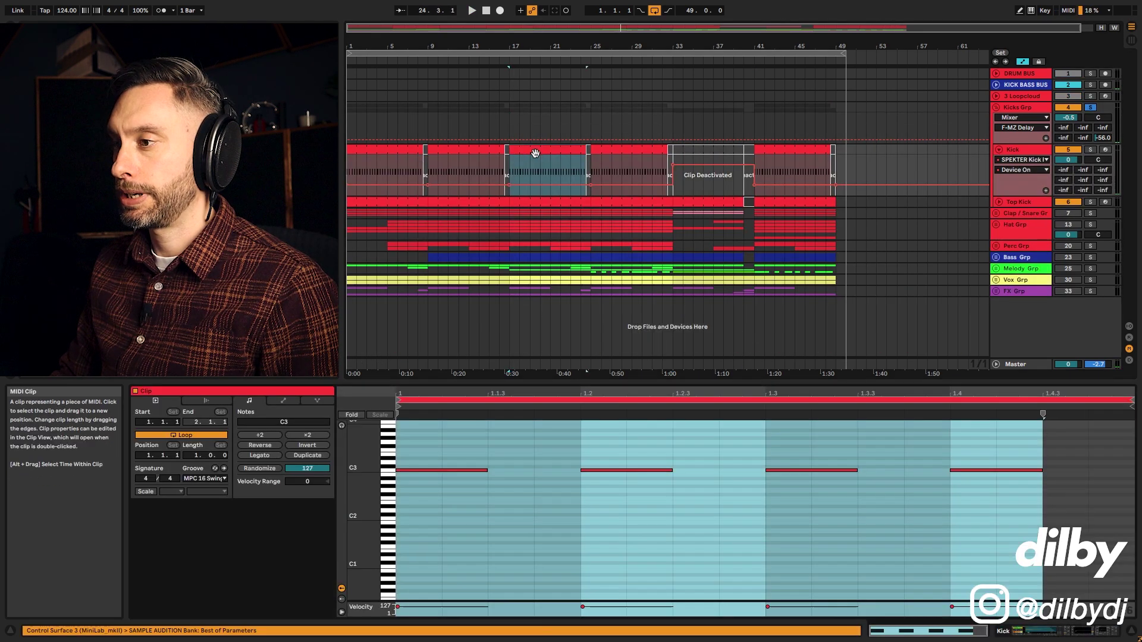
pyautogui.hotkey('shift', 'Tab')
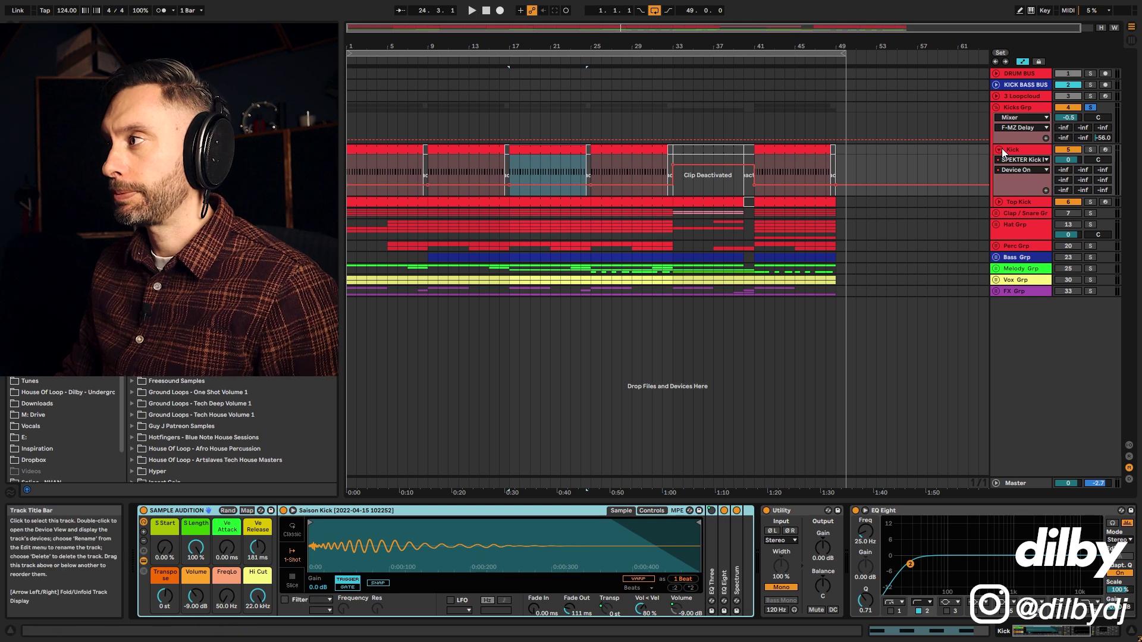
# - Show the Top Kick track's device chain, play the track soloed, and return to the Kick track
pyautogui.click(655, 203)
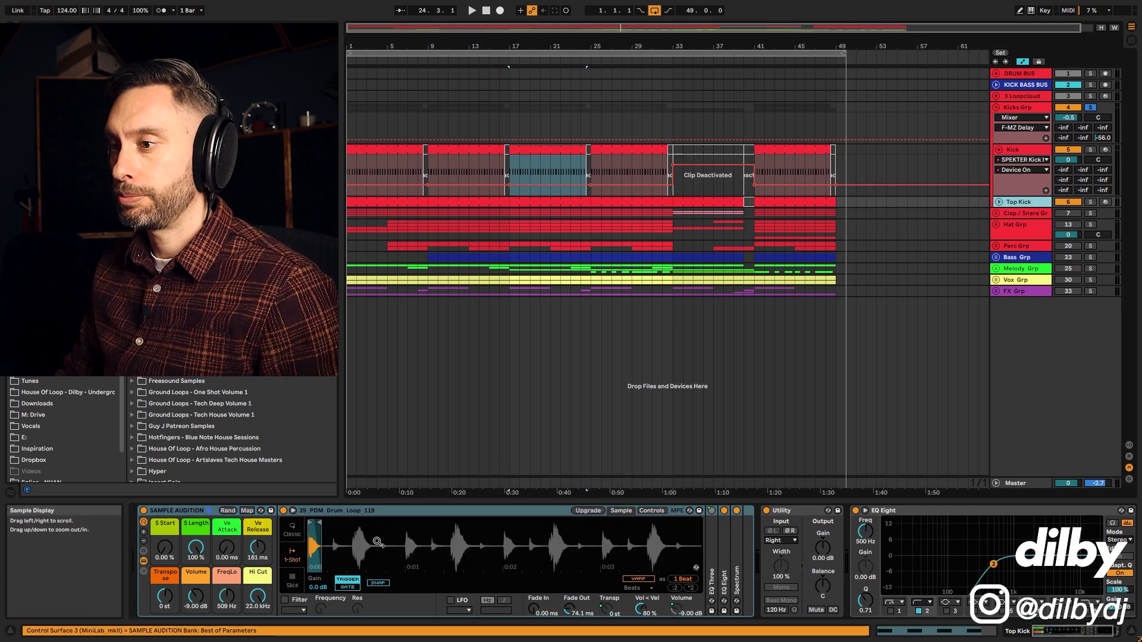
pyautogui.press('space')
pyautogui.click(1090, 203)
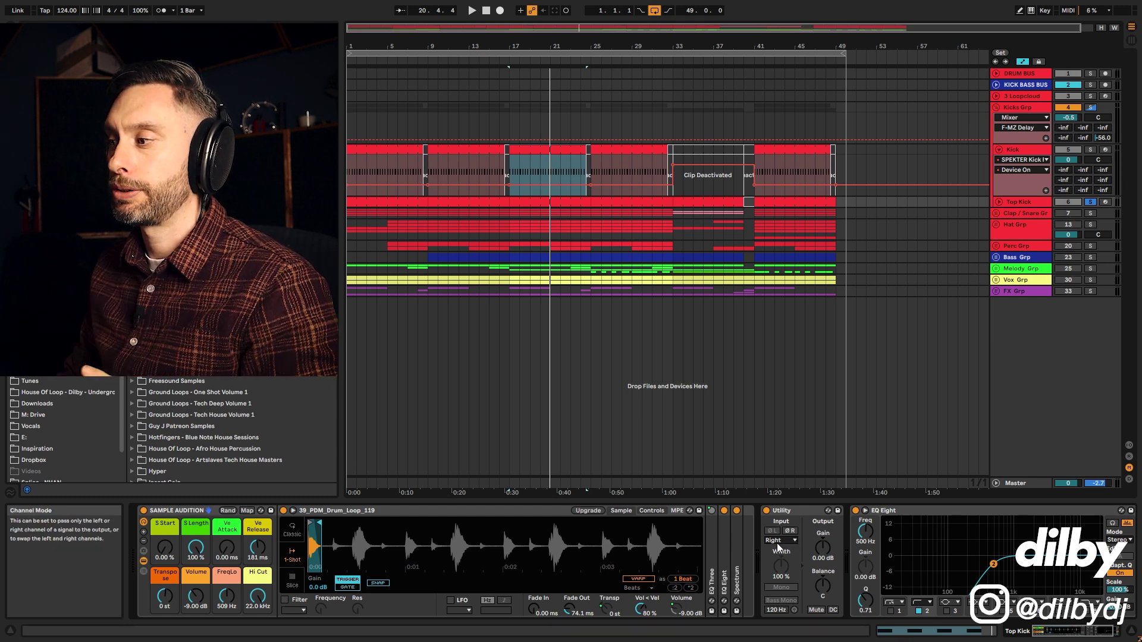
pyautogui.click(1011, 151)
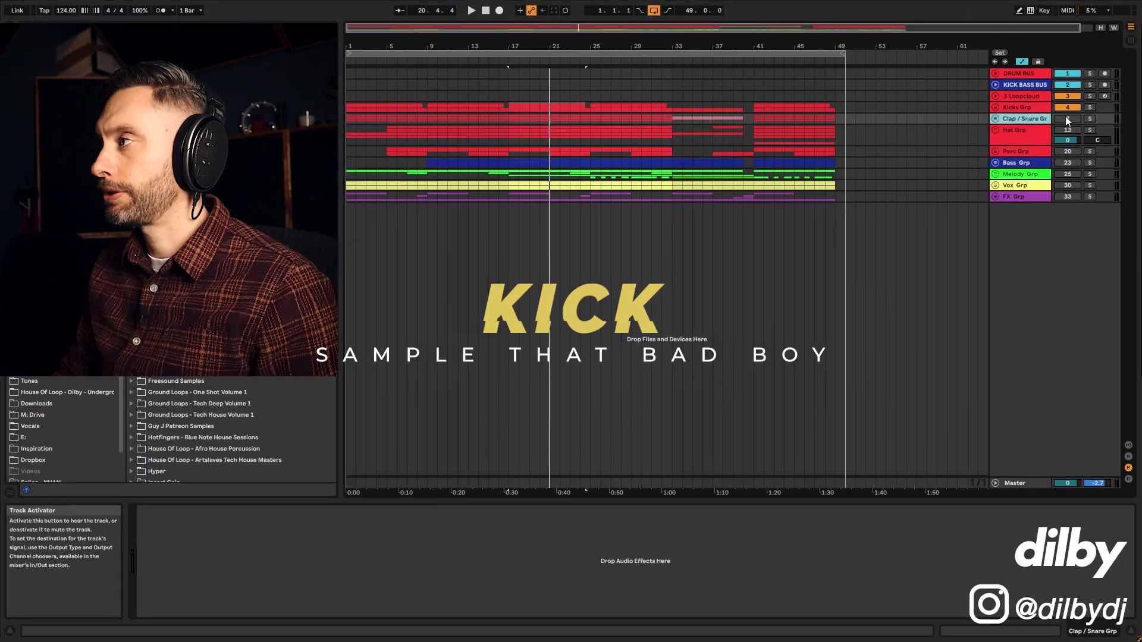
# - Unfold the Clap / Snare group and its Claps subgroup, and show the Clap track's device chain
pyautogui.click(995, 118)
pyautogui.click(999, 160)
pyautogui.click(1027, 203)
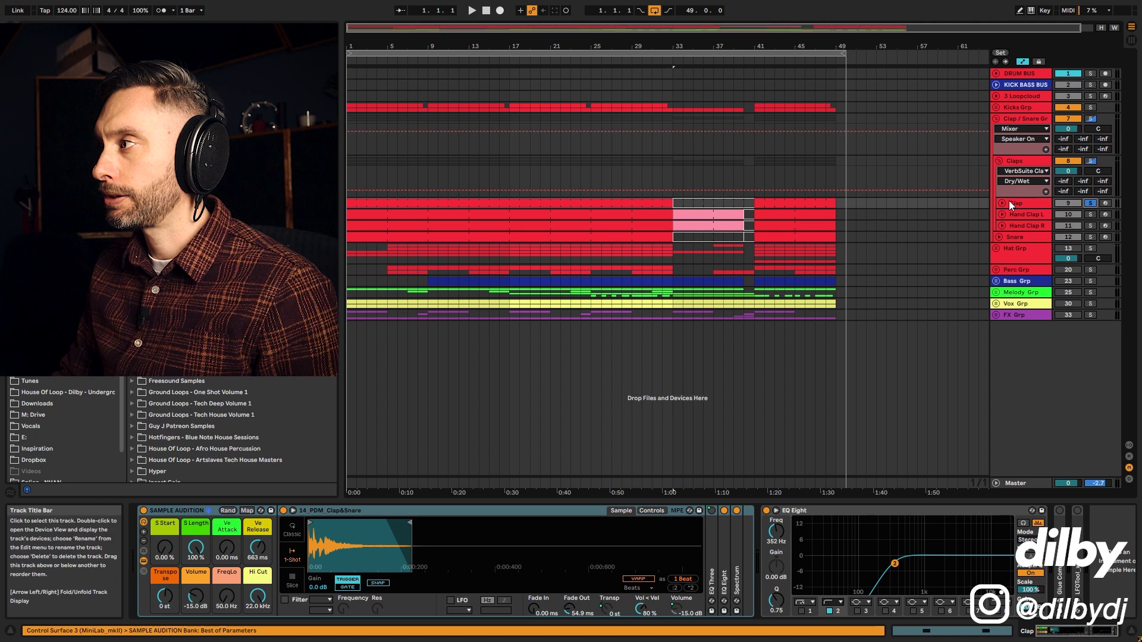
# - Unfold the Clap track and play it soloed from bar 17
pyautogui.click(1002, 203)
pyautogui.click(534, 222)
pyautogui.click(511, 216)
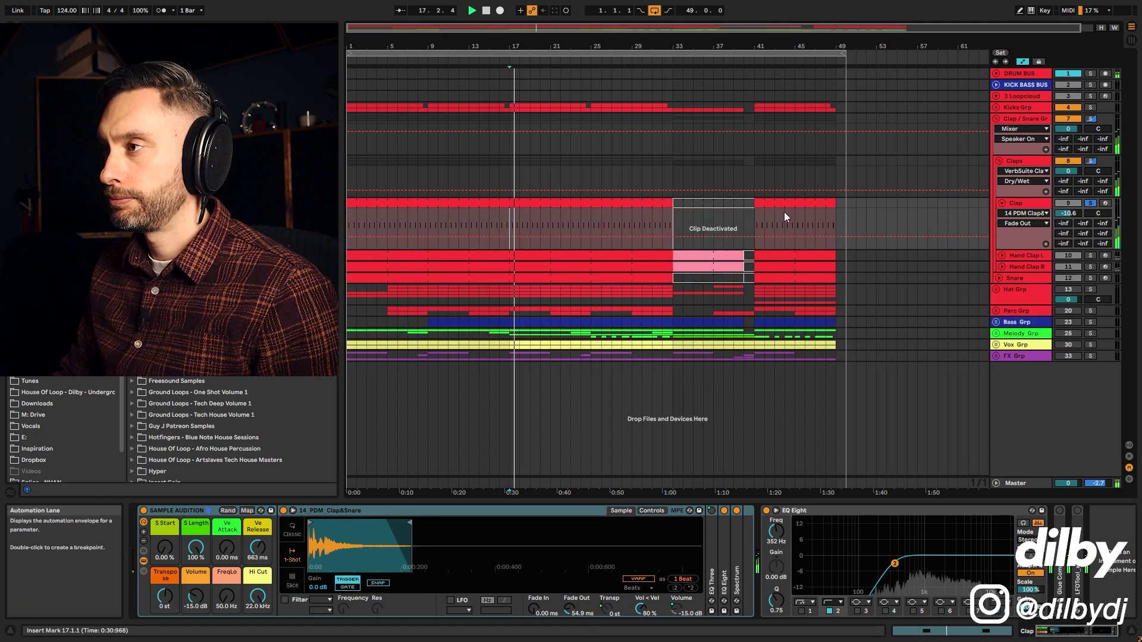
pyautogui.press('space')
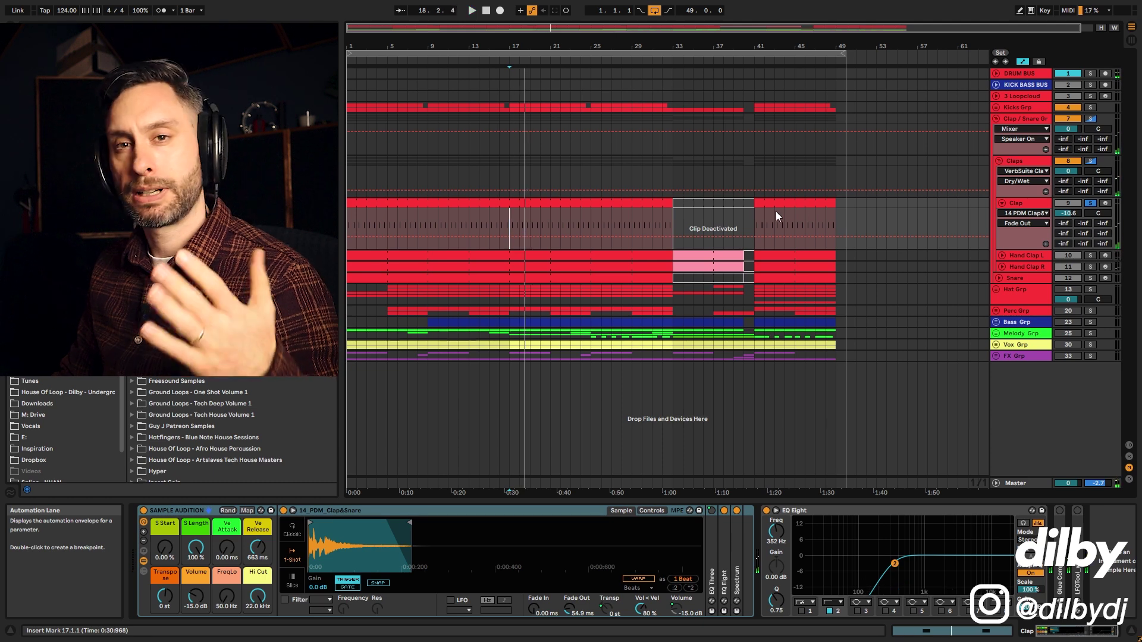
# - Unfold the Hand Clap L and Hand Clap R tracks and show Hand Clap L's device chain
pyautogui.click(1017, 256)
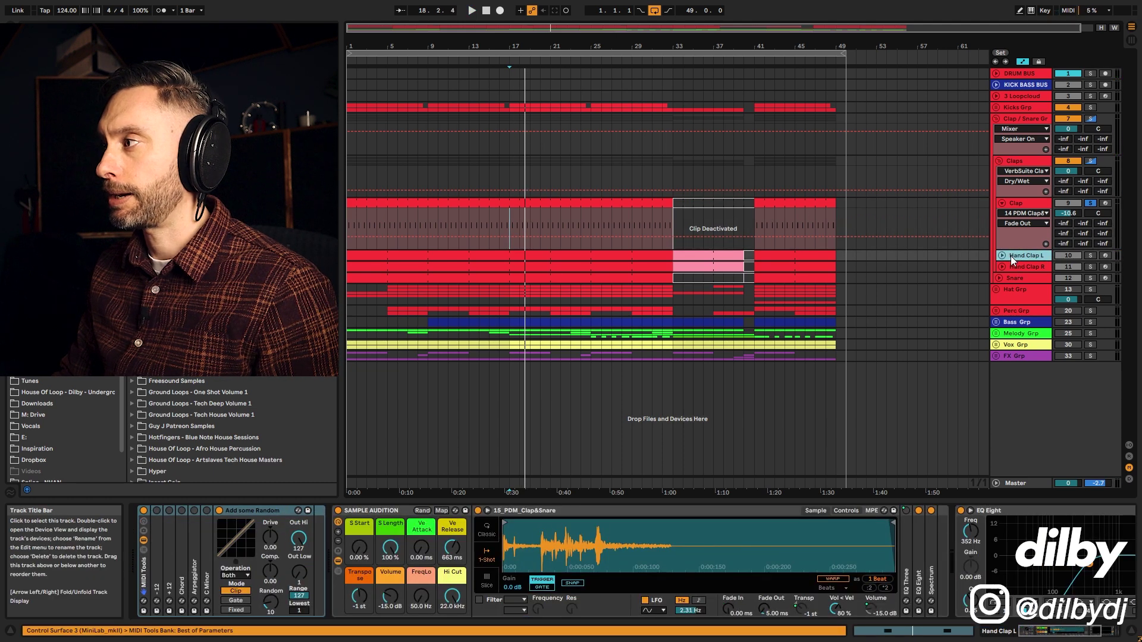
pyautogui.click(1001, 254)
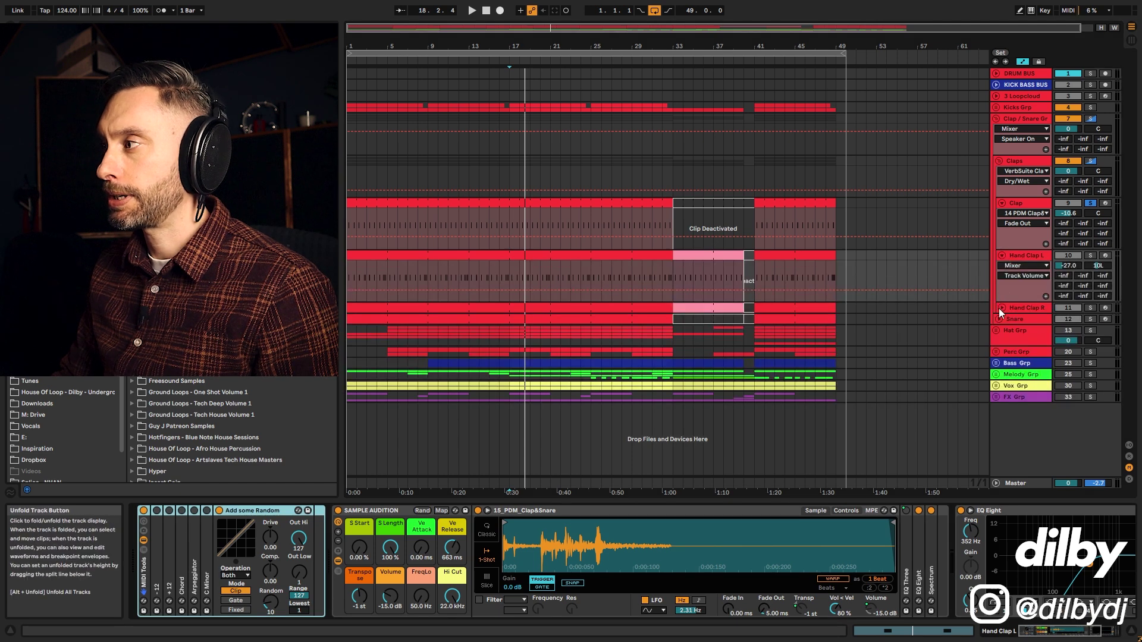
pyautogui.click(1002, 308)
pyautogui.click(1023, 255)
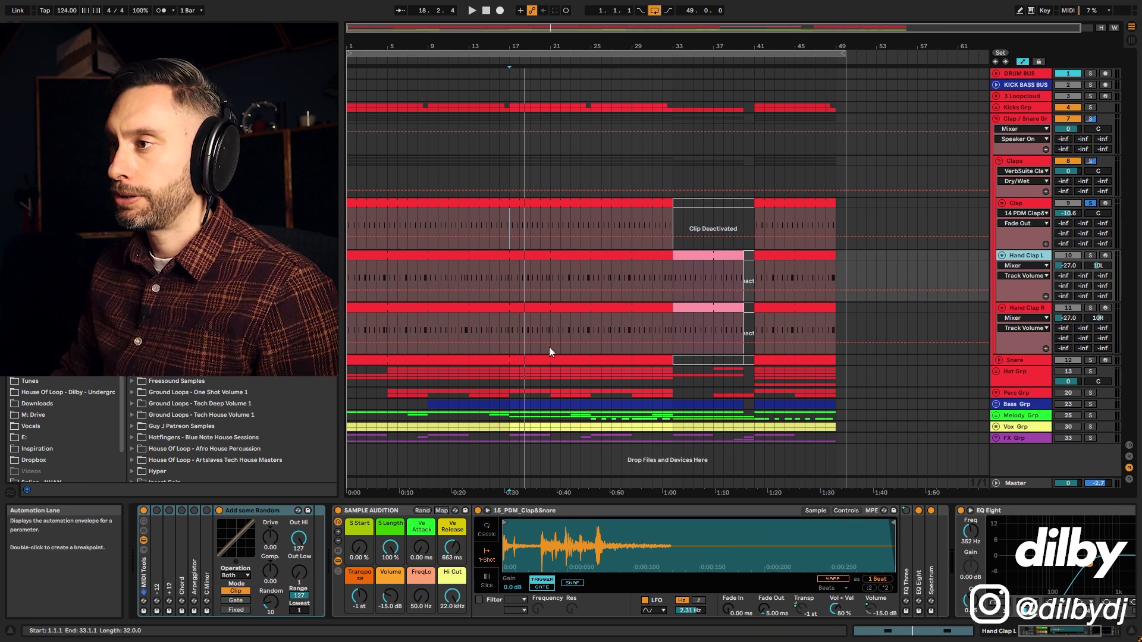
# - Show the Hand Clap R track's device chain and inspect its Utility and Add some Random devices
pyautogui.click(566, 326)
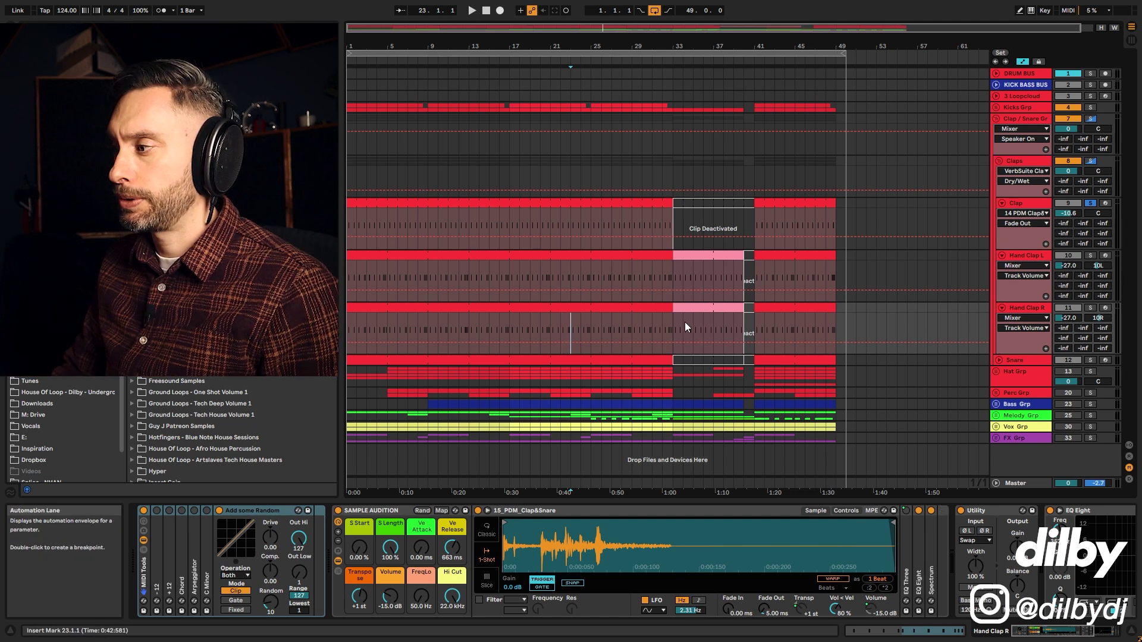
pyautogui.click(992, 518)
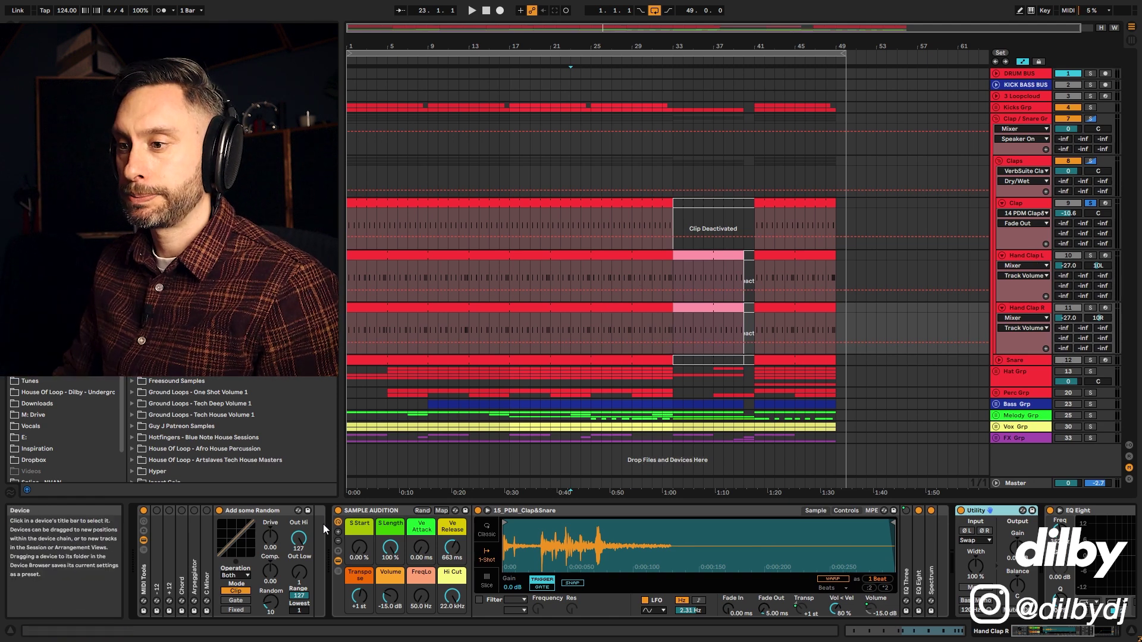
pyautogui.click(266, 513)
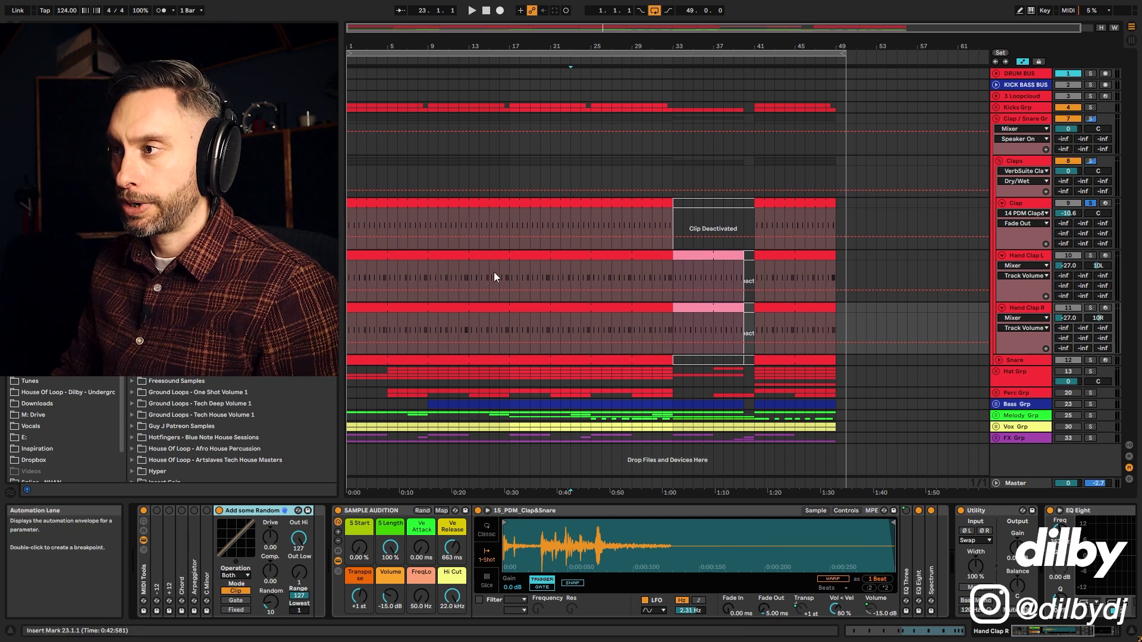
# - Open the Hand Clap L MIDI clip starting at bar 1, and shift its second note earlier and back to its original position
pyautogui.click(470, 257)
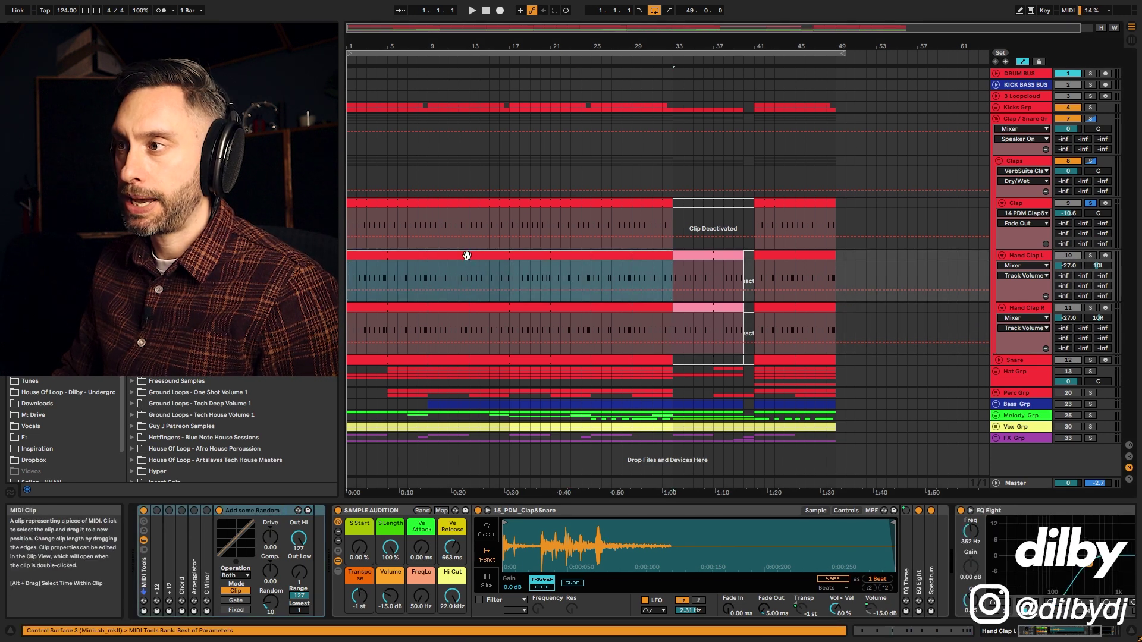
pyautogui.doubleClick(527, 272)
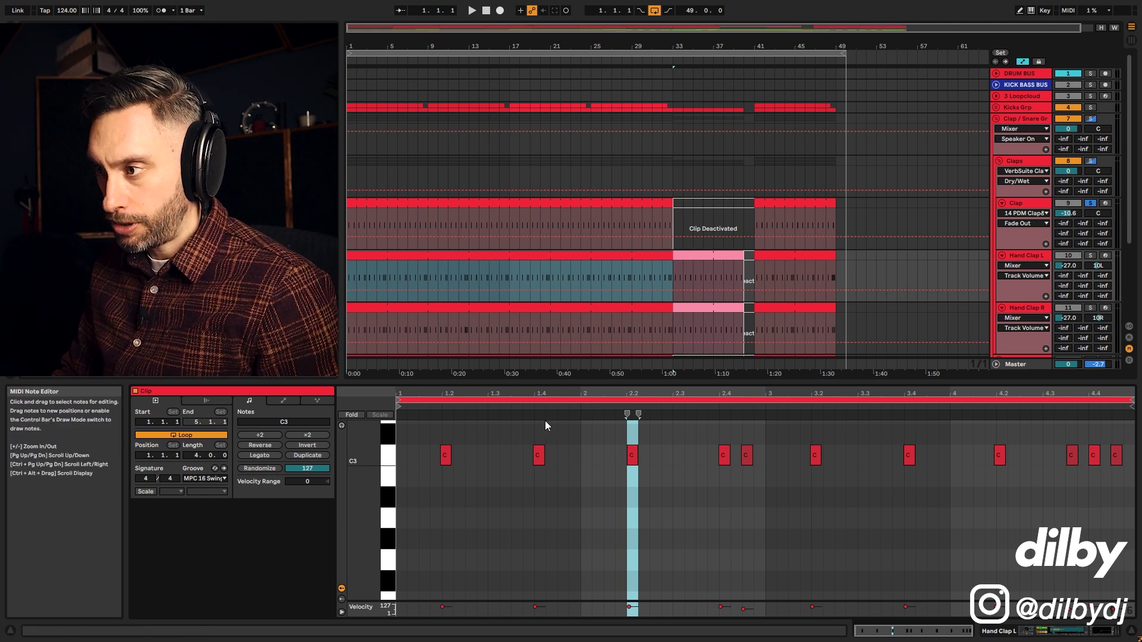
pyautogui.click(568, 458)
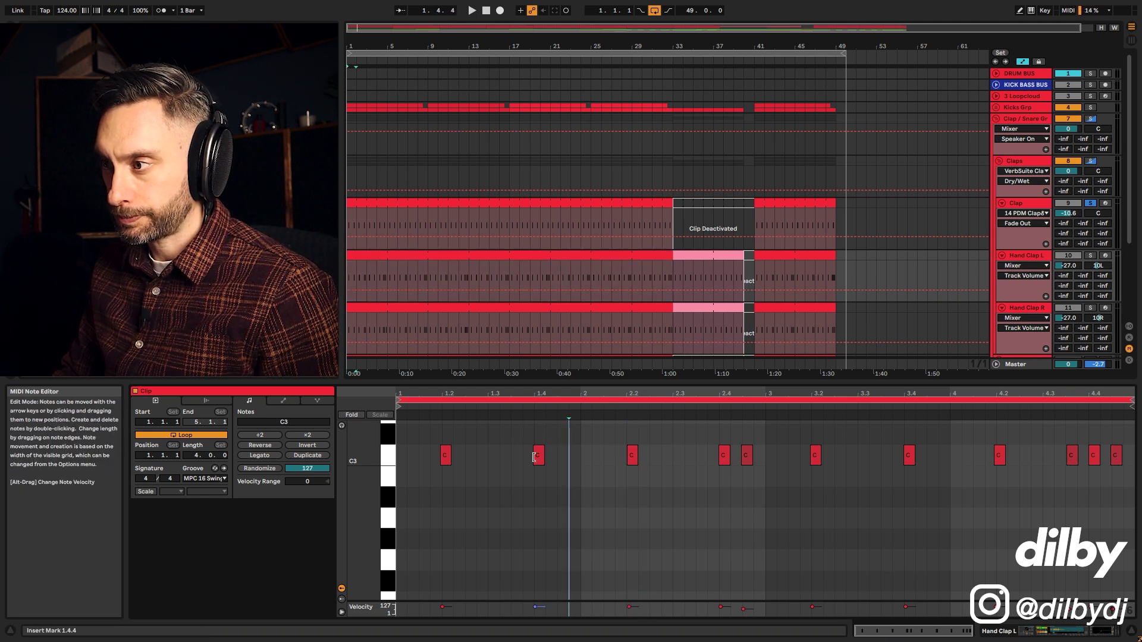
pyautogui.moveTo(539, 456); pyautogui.dragTo(548, 458)
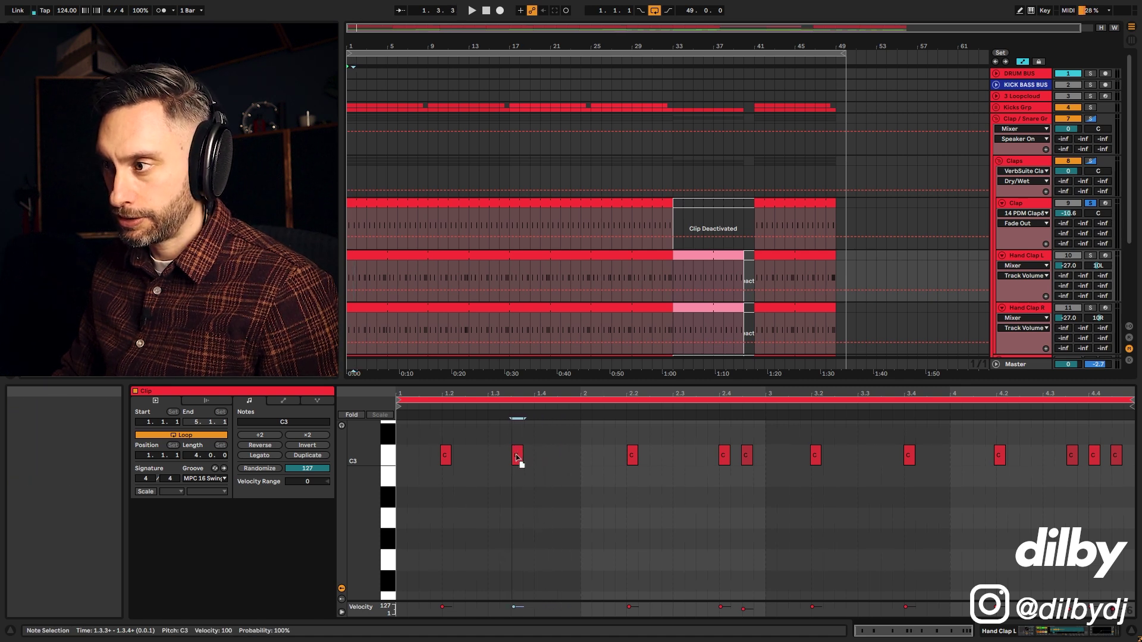
pyautogui.moveTo(535, 457); pyautogui.dragTo(539, 457)
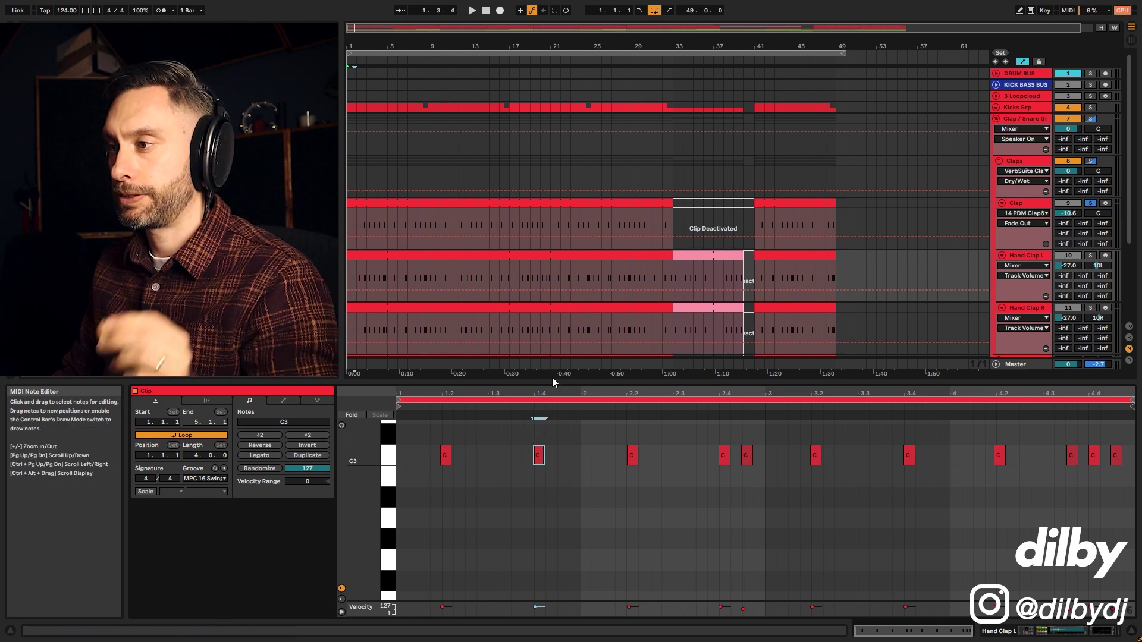
# - Compare the note timing of the Hand Clap L and Hand Clap R clips by switching between them
pyautogui.click(493, 256)
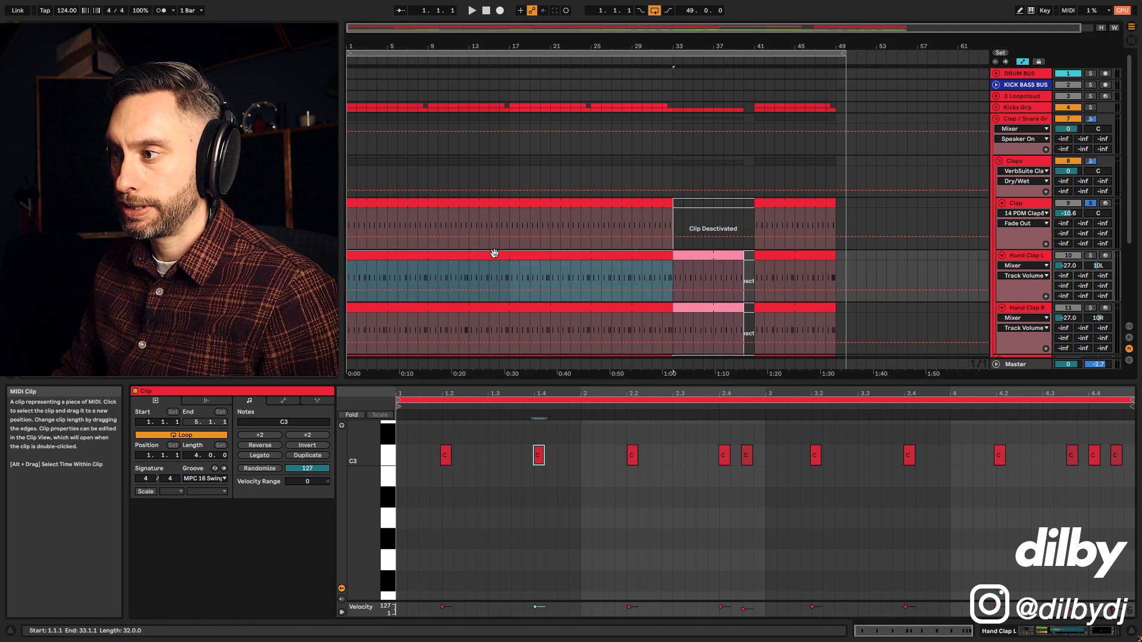
pyautogui.click(492, 308)
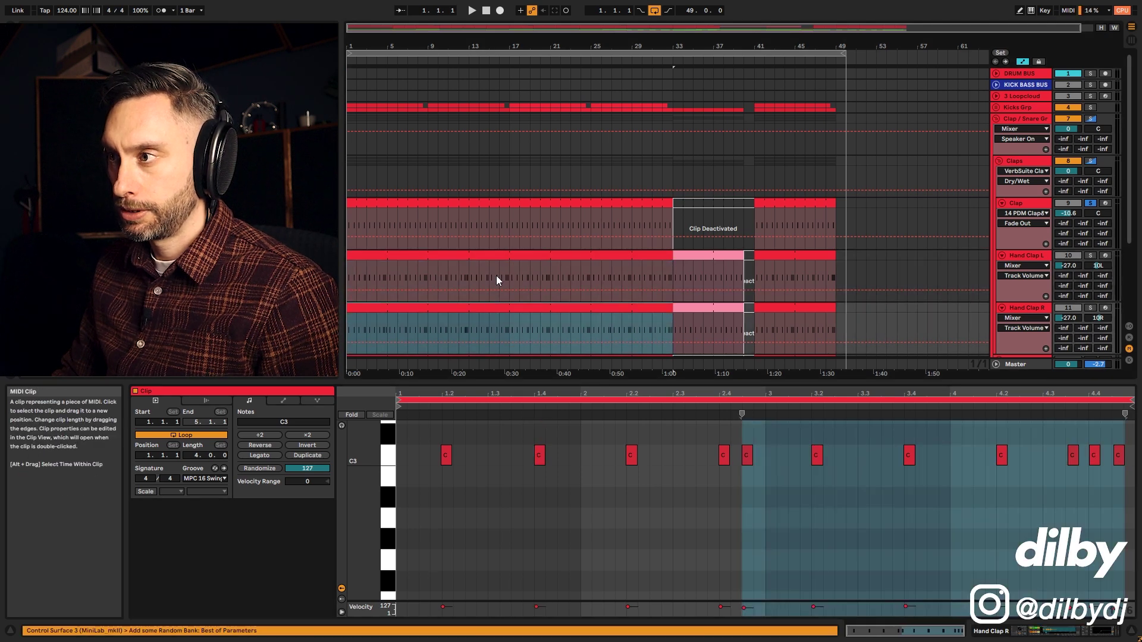
pyautogui.click(499, 256)
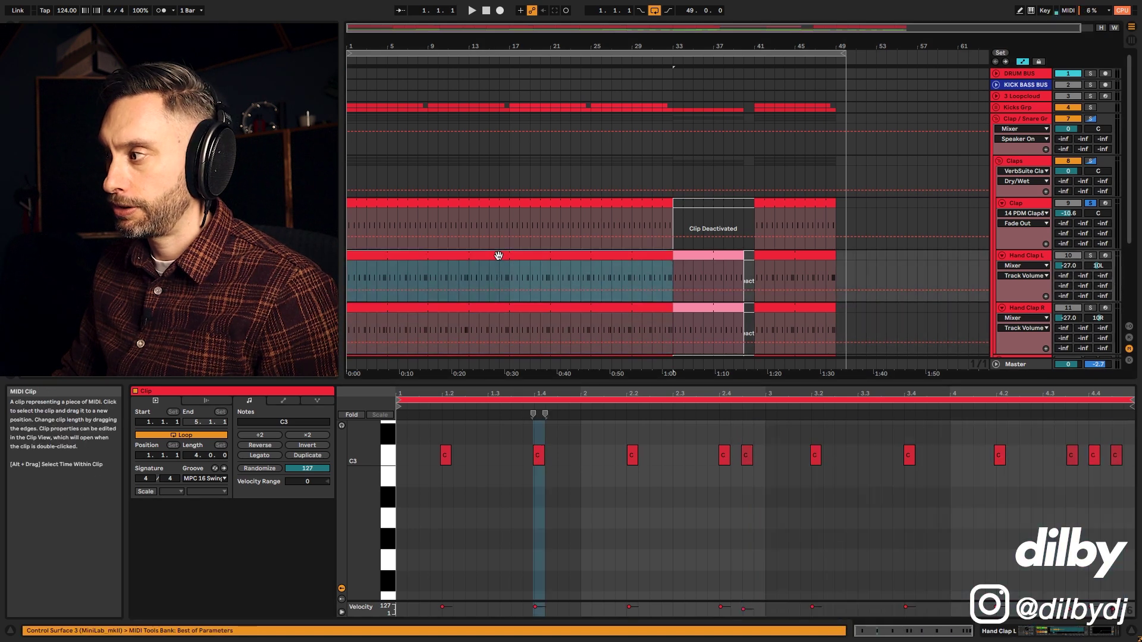
pyautogui.click(486, 310)
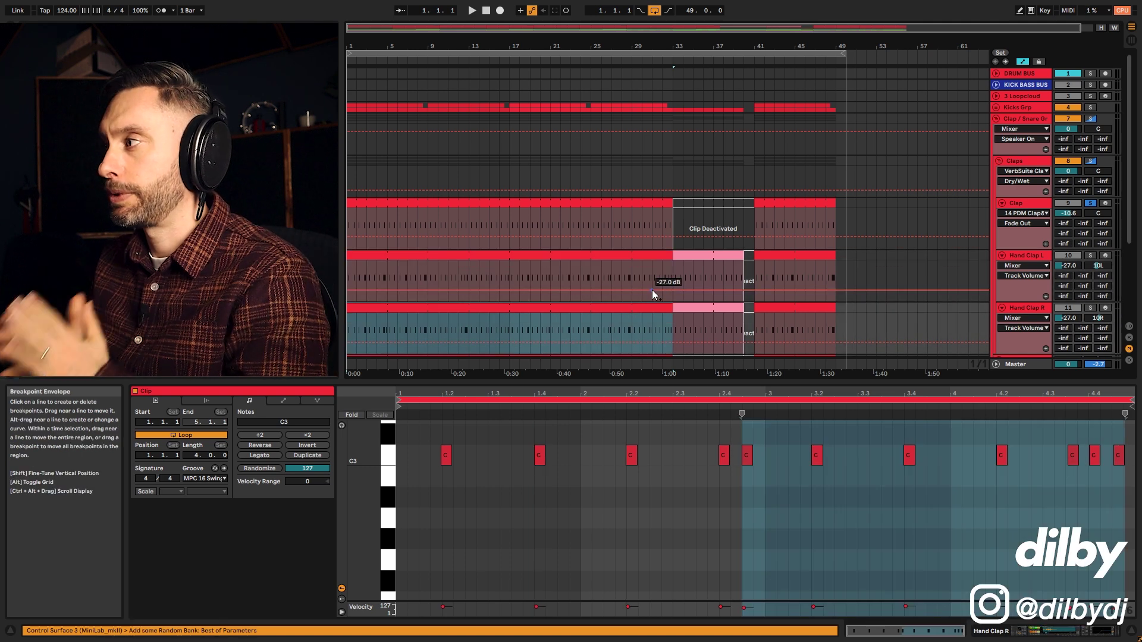
# - Solo the Hand Clap L and Hand Clap R tracks together and play them
pyautogui.scroll(-1, 1098, 231)
pyautogui.scroll(-2, 1098, 230)
pyautogui.click(1091, 220)
pyautogui.keyDown('ctrl'); pyautogui.click(1090, 273); pyautogui.keyUp('ctrl')
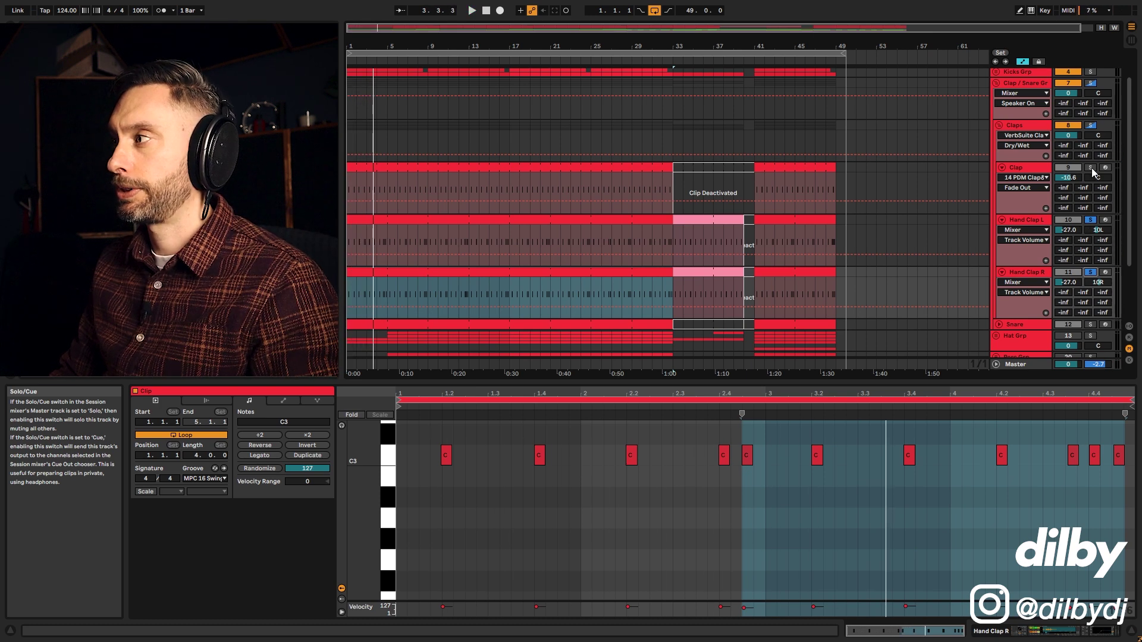
# - Play the whole Claps group soloed, release the solos to hear it with the kicks, and stop playback
pyautogui.press('space')
pyautogui.click(1090, 125)
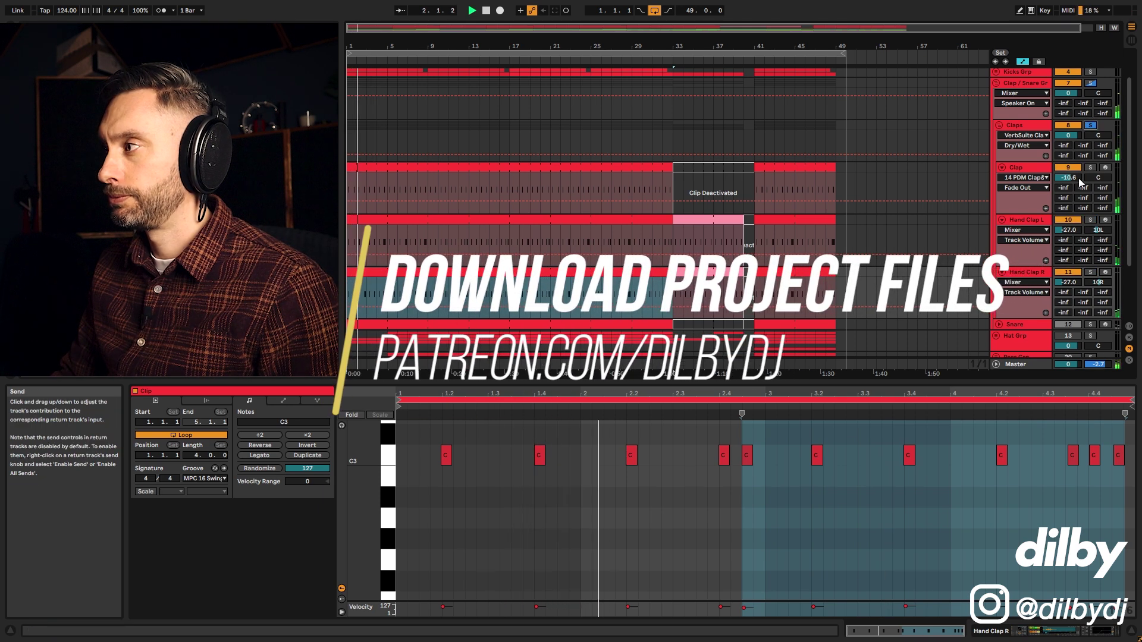
pyautogui.scroll(-2, 1077, 238)
pyautogui.scroll(3, 1075, 278)
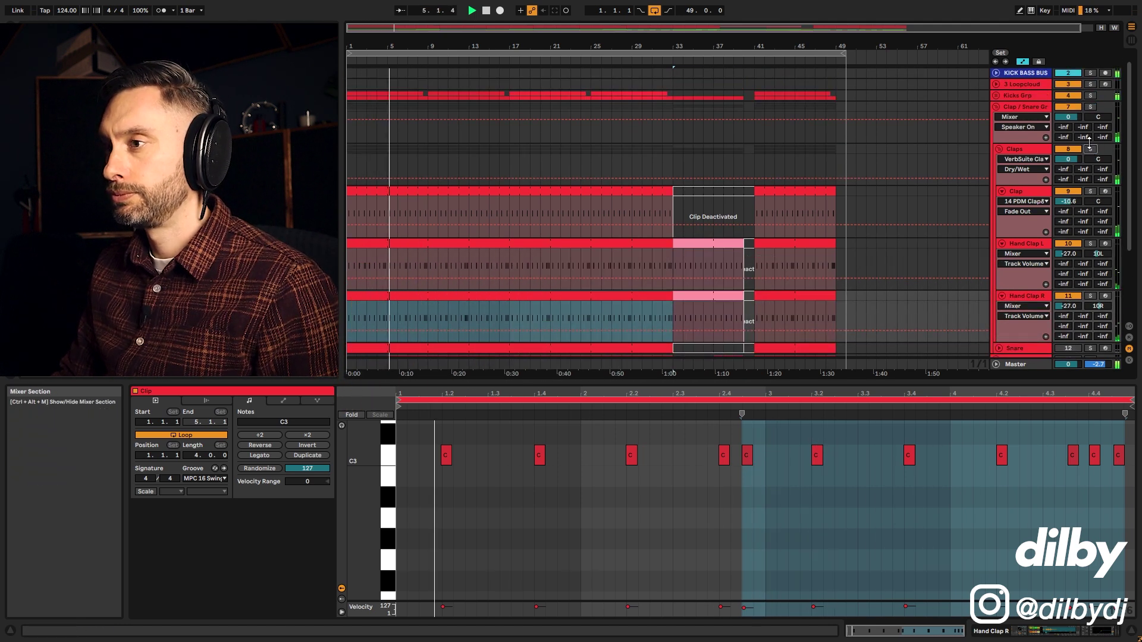
pyautogui.press('space')
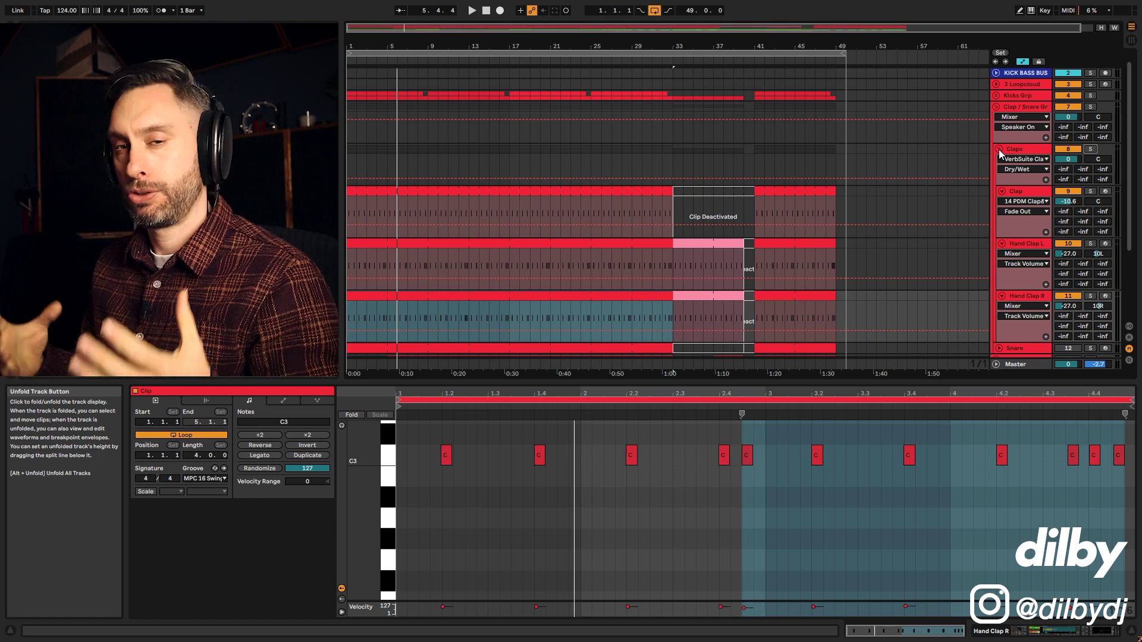
# - Fold the Claps group, unfold the Snare track, and open the Snare's MIDI clip starting at bar 1
pyautogui.click(999, 154)
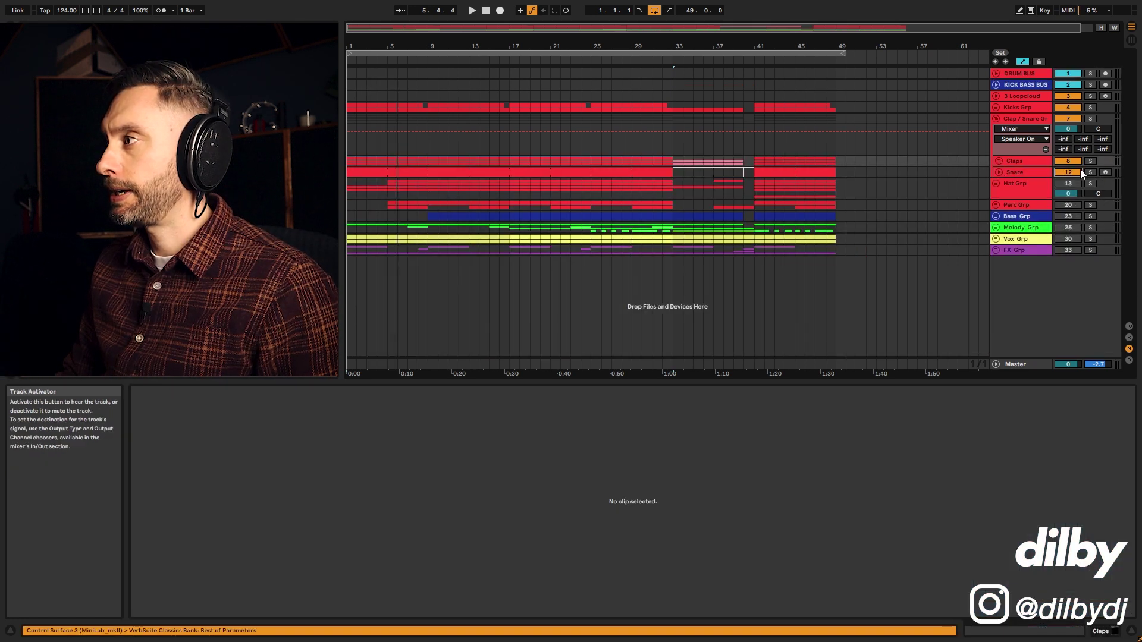
pyautogui.click(1013, 170)
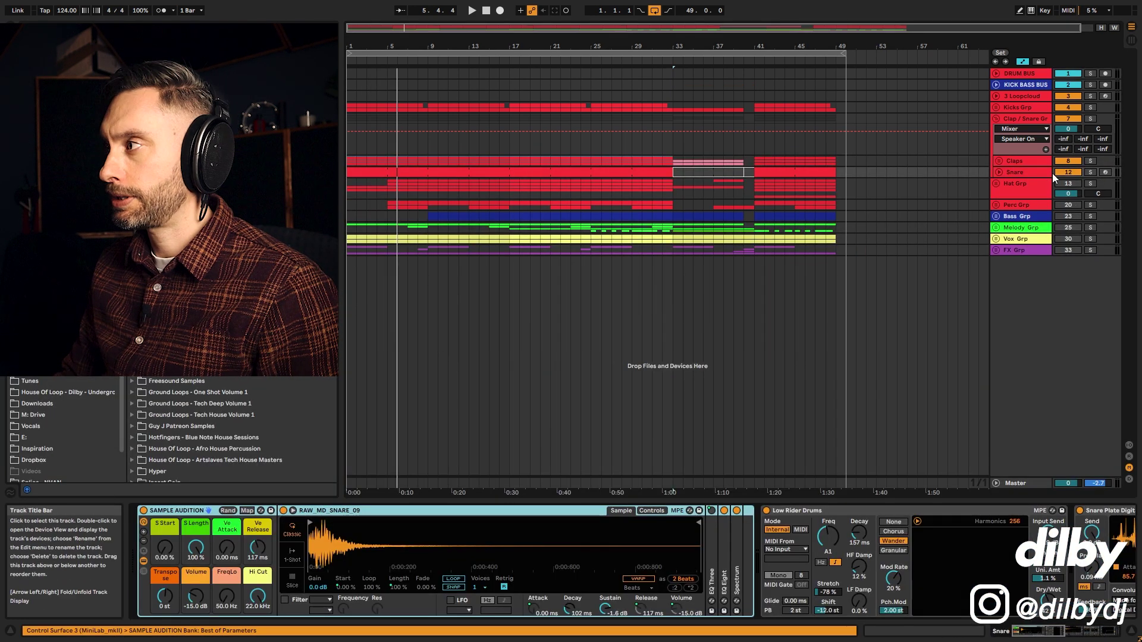
pyautogui.click(999, 172)
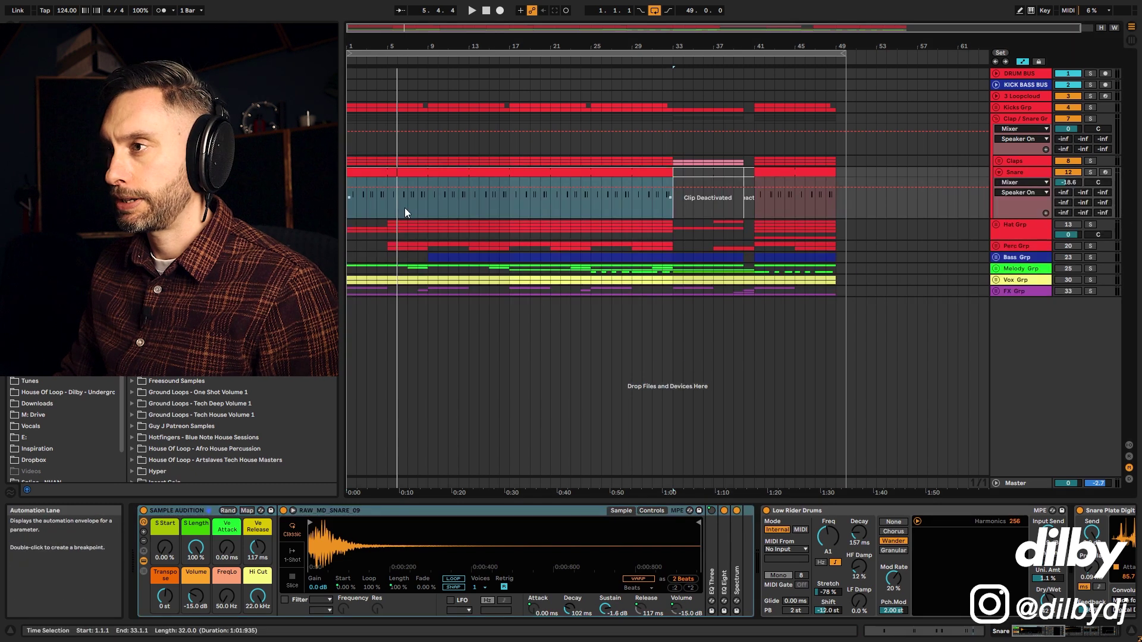
pyautogui.doubleClick(439, 173)
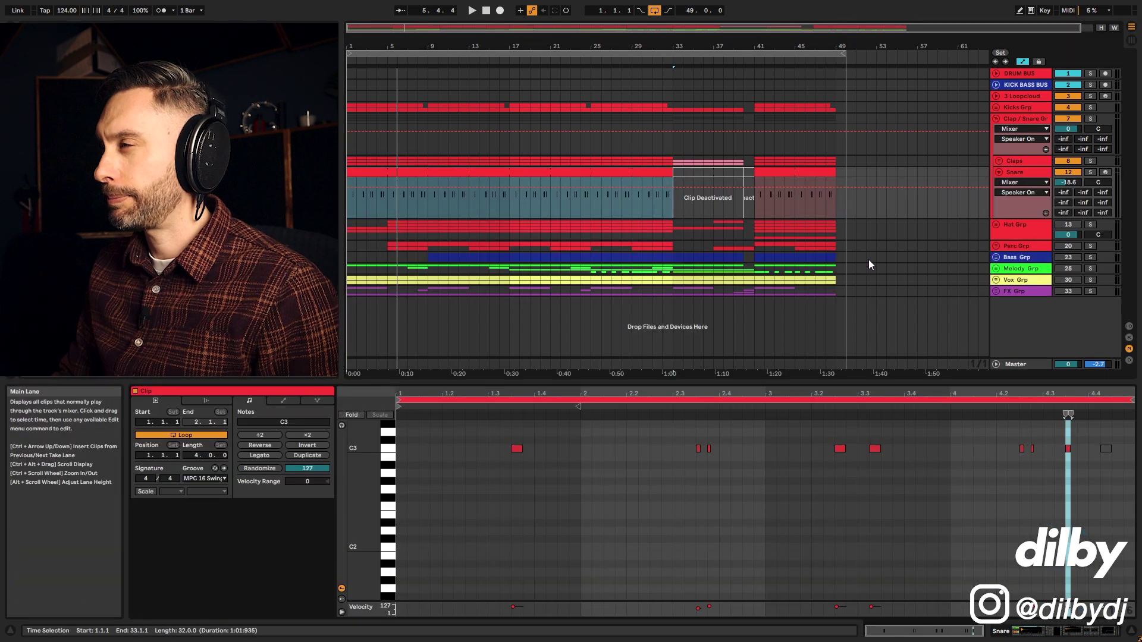
# - Solo the Snare track and play it
pyautogui.click(1035, 172)
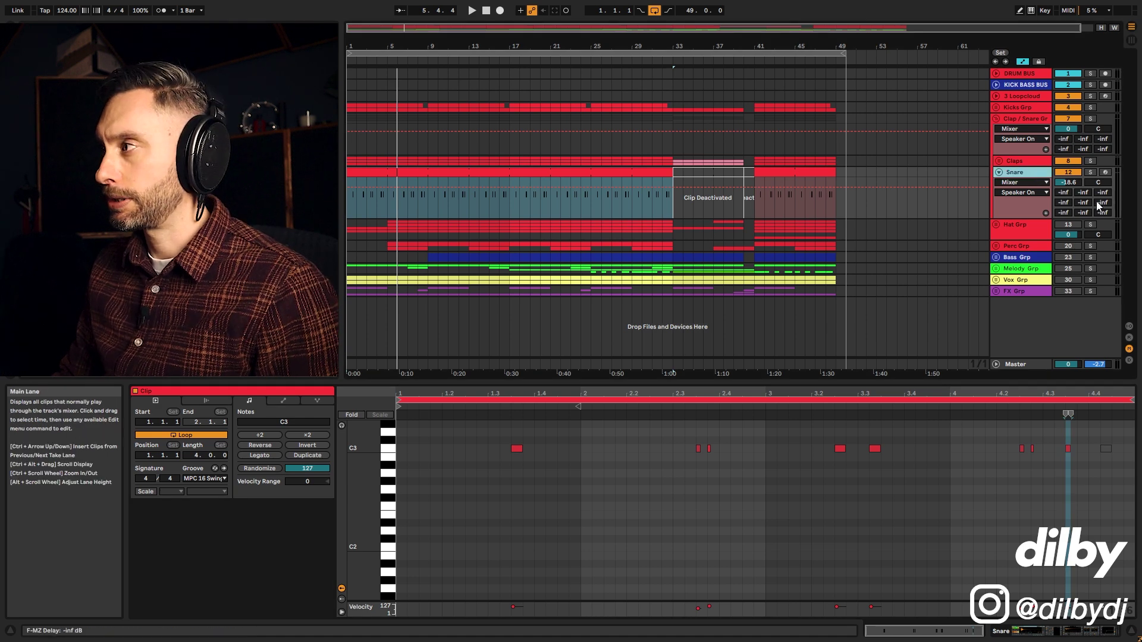
pyautogui.click(1089, 175)
pyautogui.press('space')
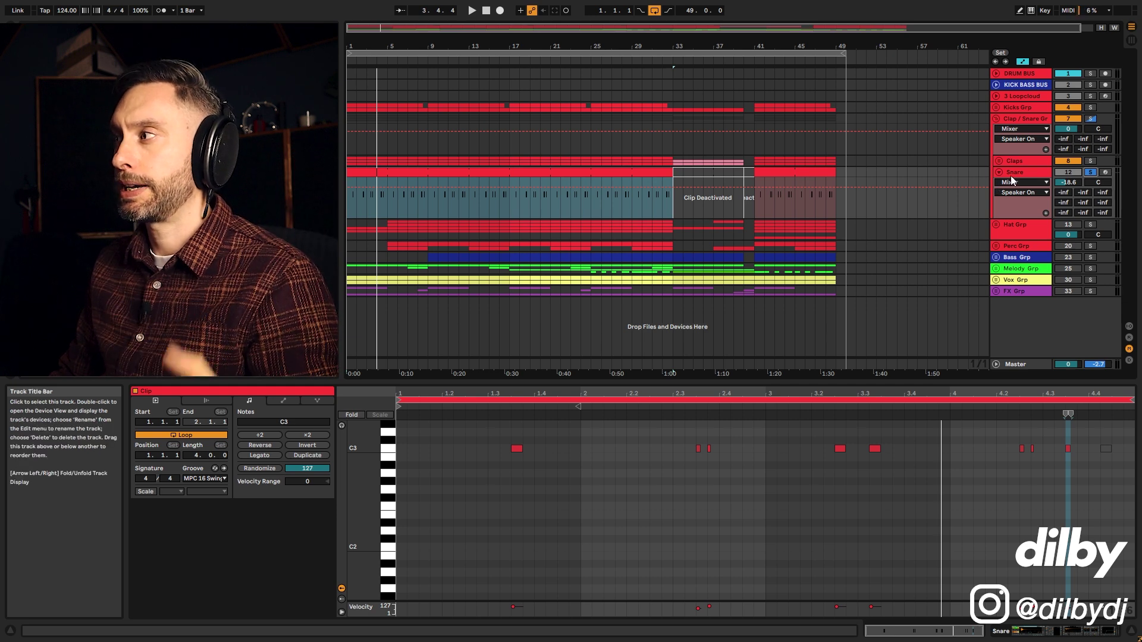
# - Show the Snare track's device chain and turn off its Reverb device
pyautogui.doubleClick(1026, 172)
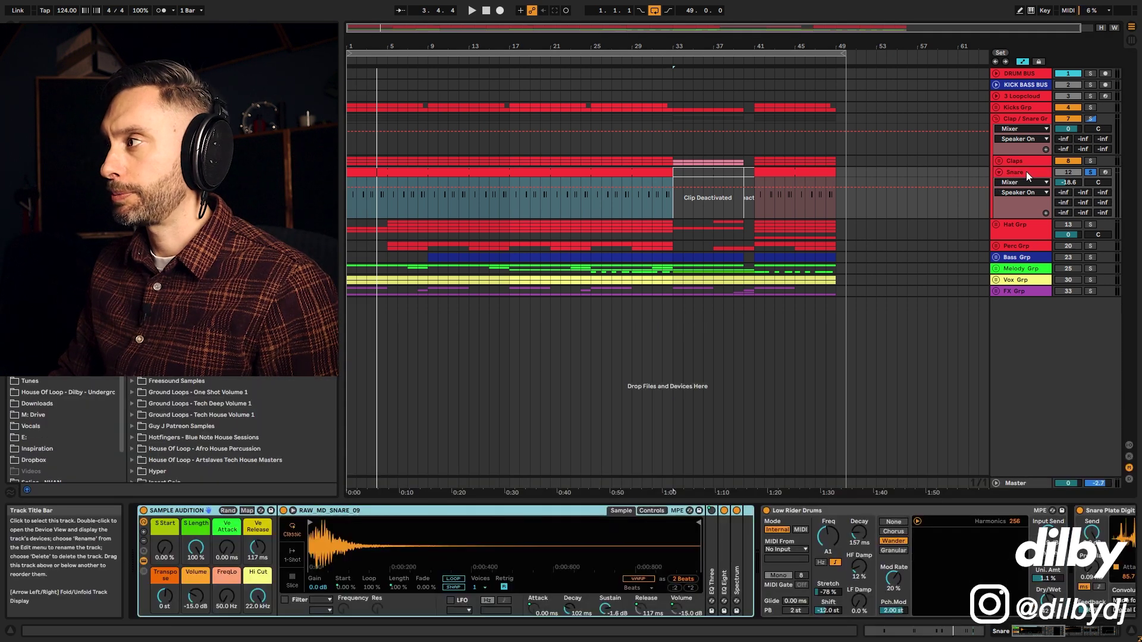
pyautogui.moveTo(1039, 631); pyautogui.dragTo(1097, 630)
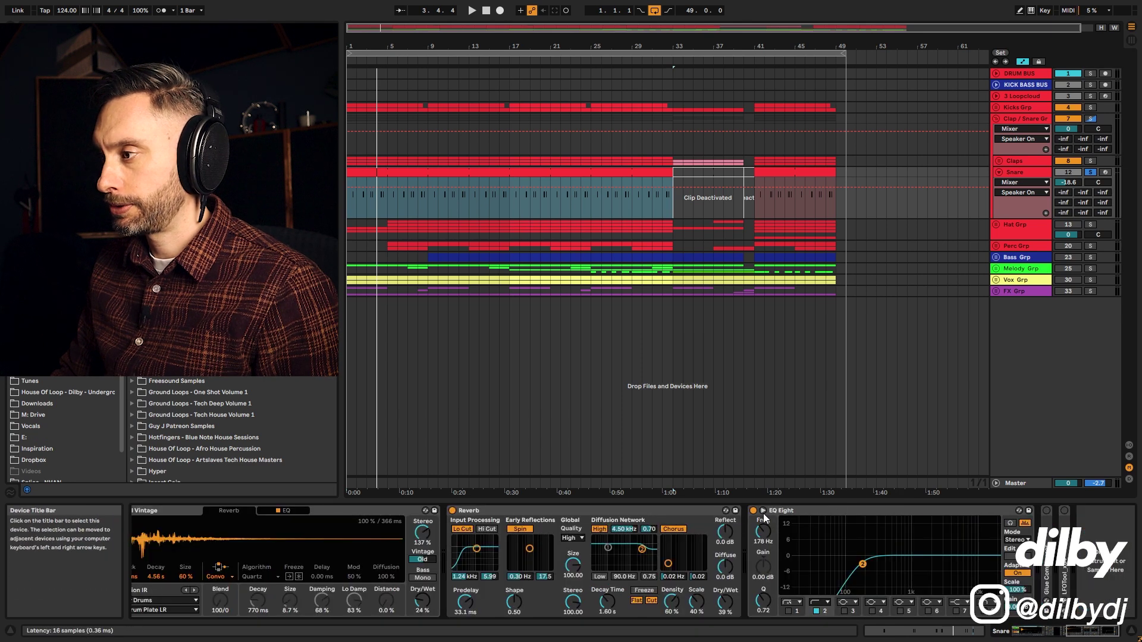
pyautogui.hscroll(-5, 773, 535)
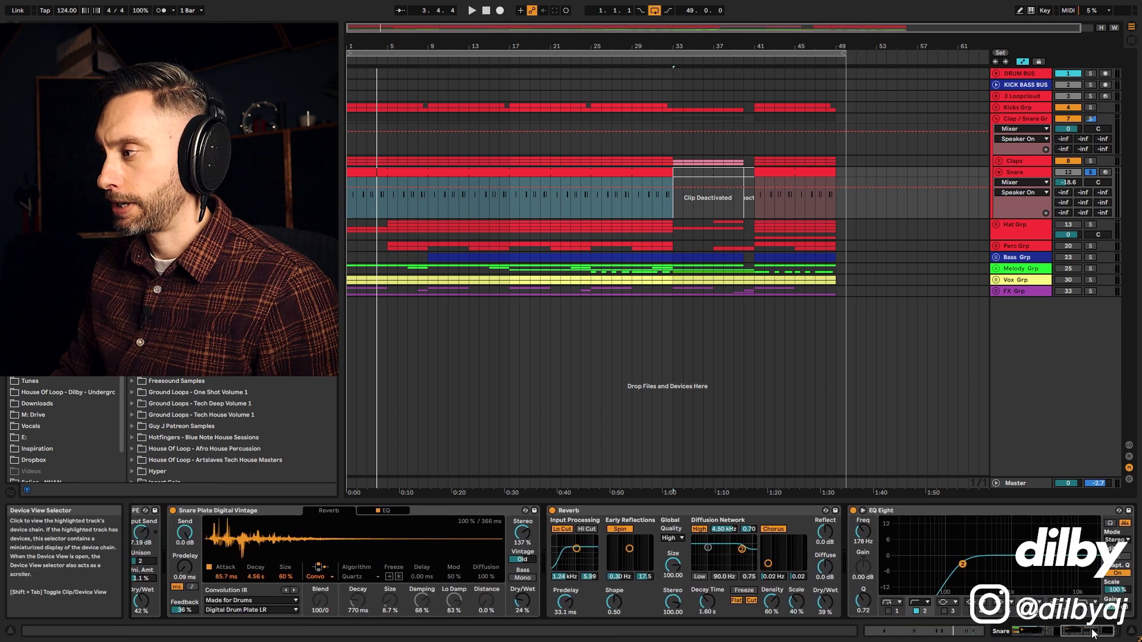
pyautogui.click(763, 511)
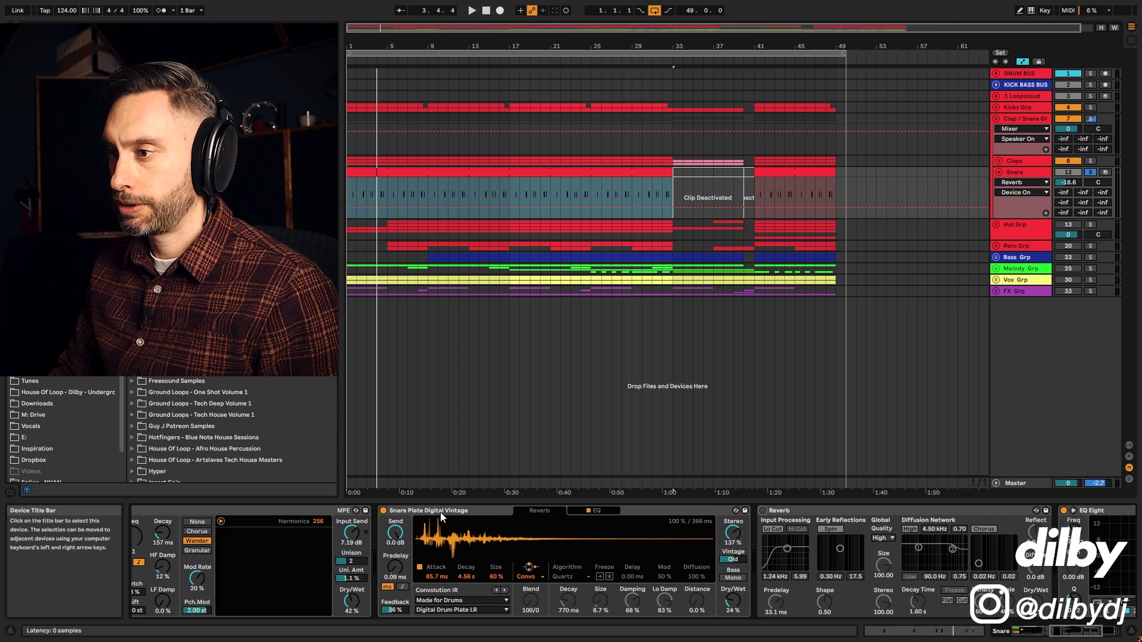
# - Turn off the Snare's Snare Plate Digital Vintage reverb and Low Rider Drums device, and play the snare dry
pyautogui.click(383, 511)
pyautogui.moveTo(1079, 630); pyautogui.dragTo(1039, 631)
pyautogui.click(767, 511)
pyautogui.click(377, 193)
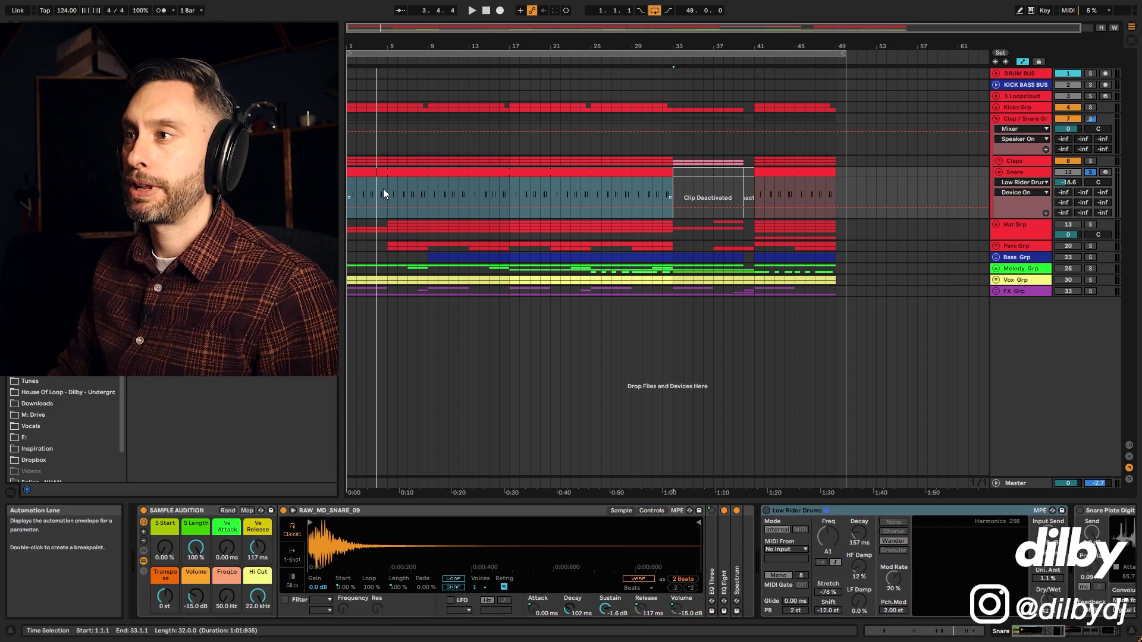
pyautogui.press('space')
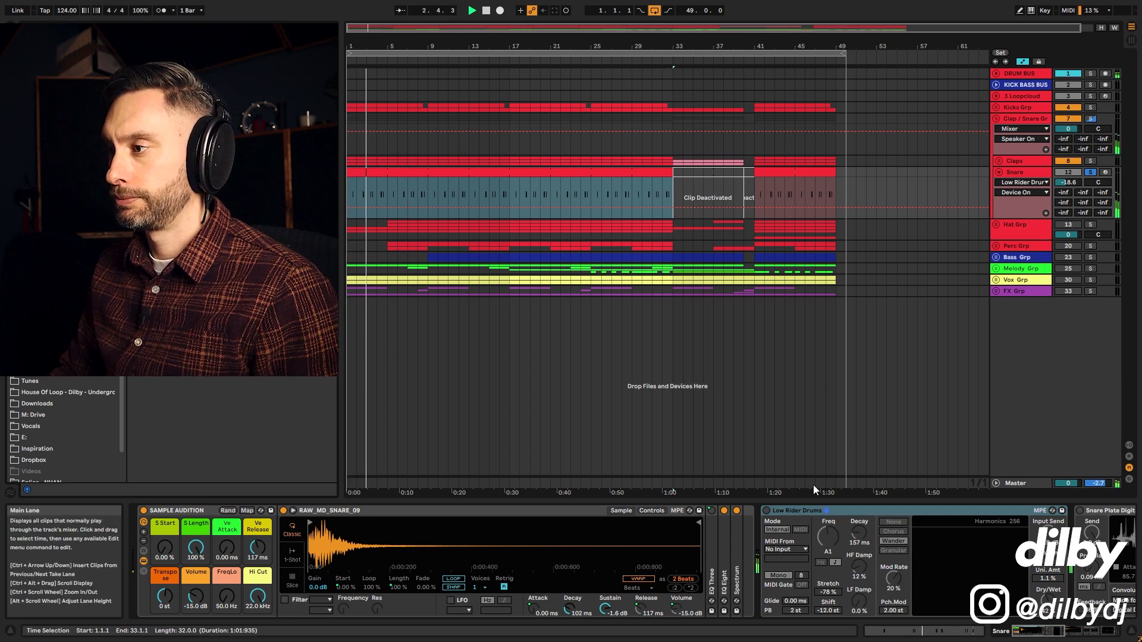
# - Turn the Snare's Low Rider Drums device back on, stop playback, and re-enable the Snare Plate Digital Vintage reverb
pyautogui.click(766, 511)
pyautogui.press('space')
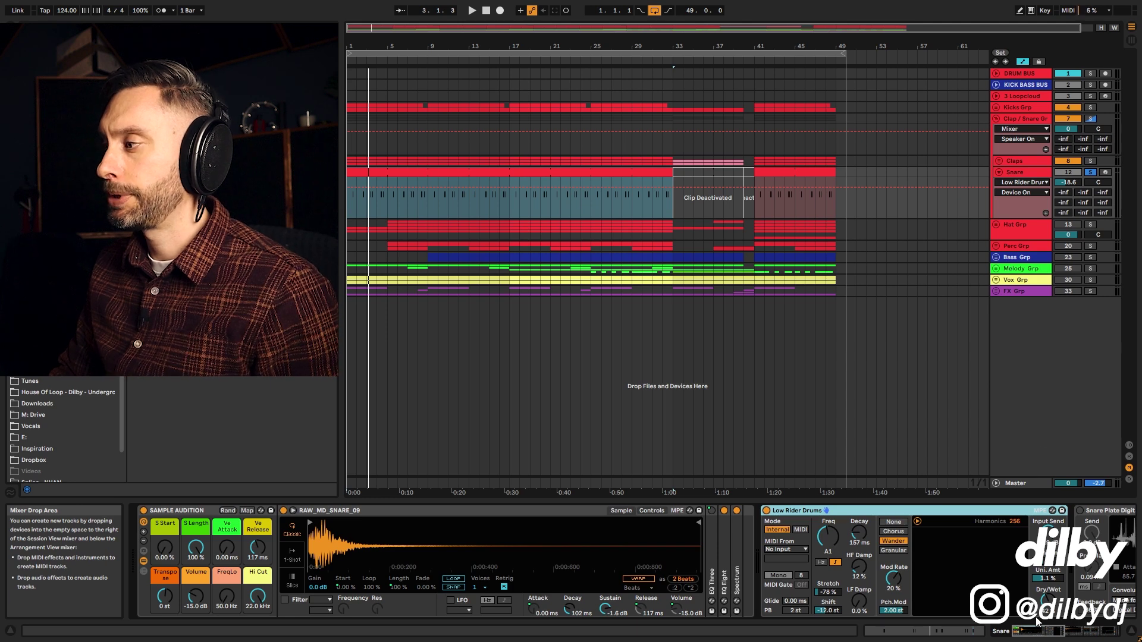
pyautogui.moveTo(1042, 631); pyautogui.dragTo(1067, 631)
pyautogui.click(604, 512)
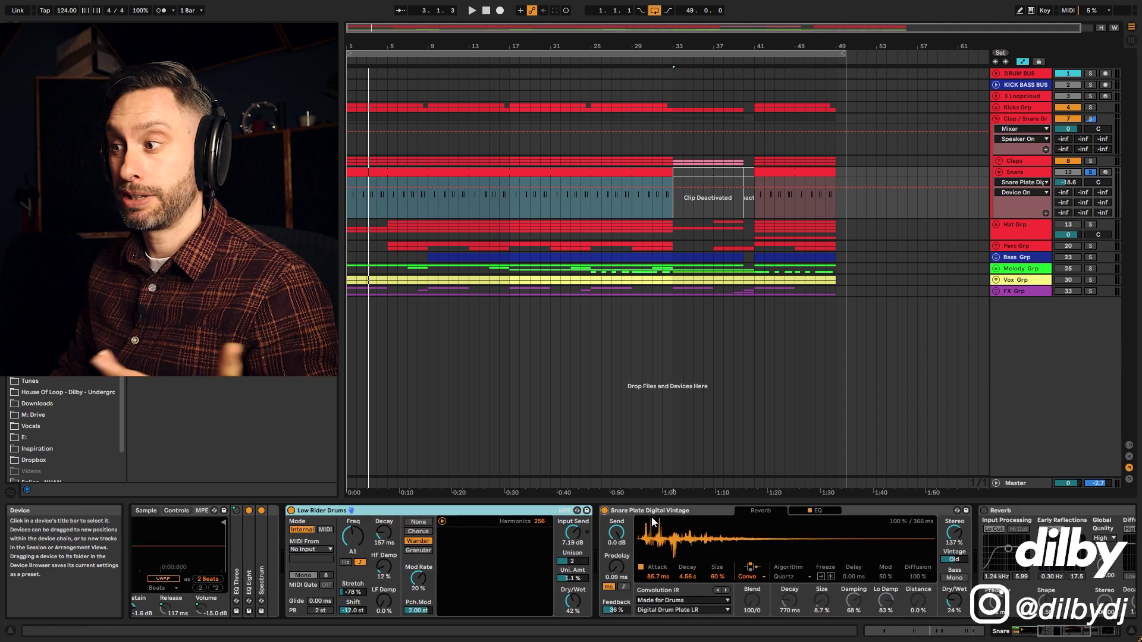
pyautogui.press('space')
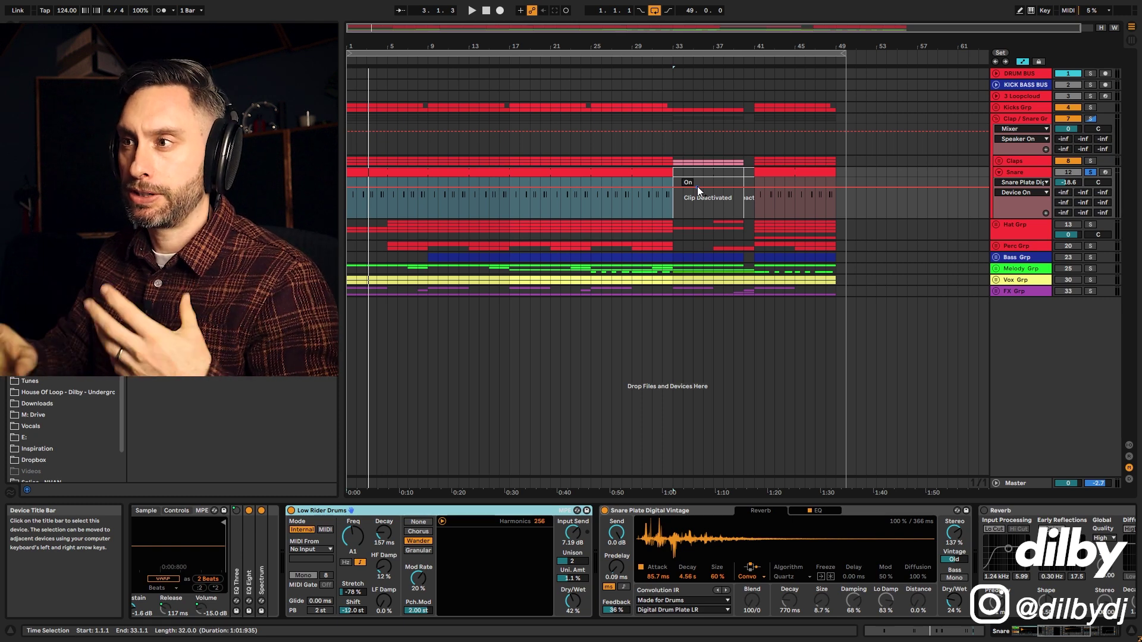
# - Re-enable the Snare's Reverb device, play the snare with the full chain, and release the Snare's solo
pyautogui.scroll(-5, 585, 514)
pyautogui.click(585, 511)
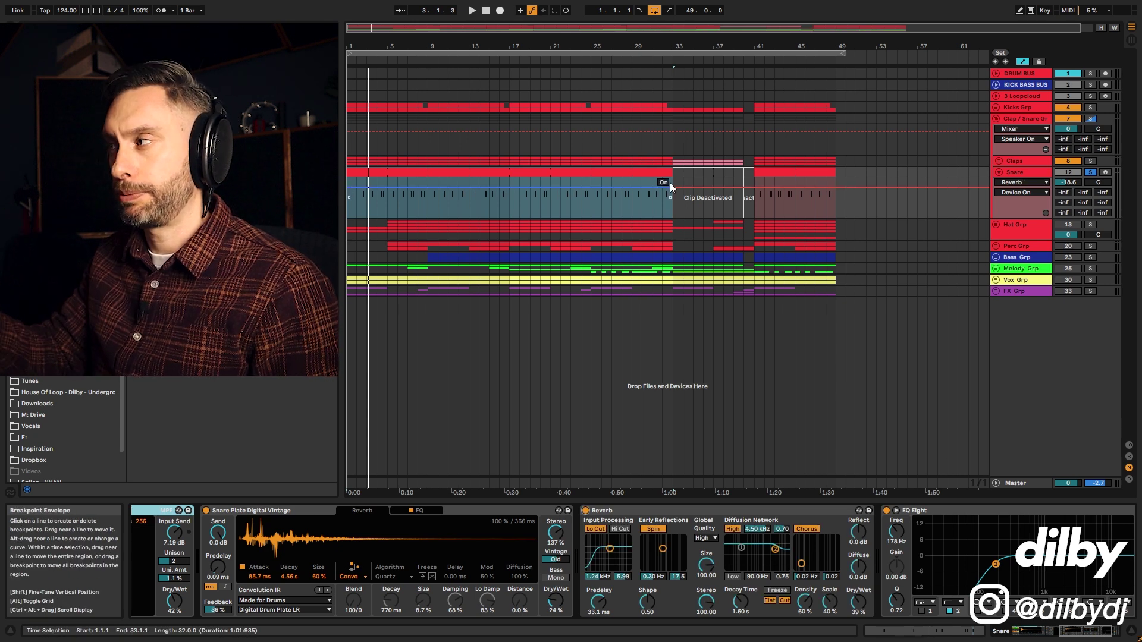
pyautogui.press('space')
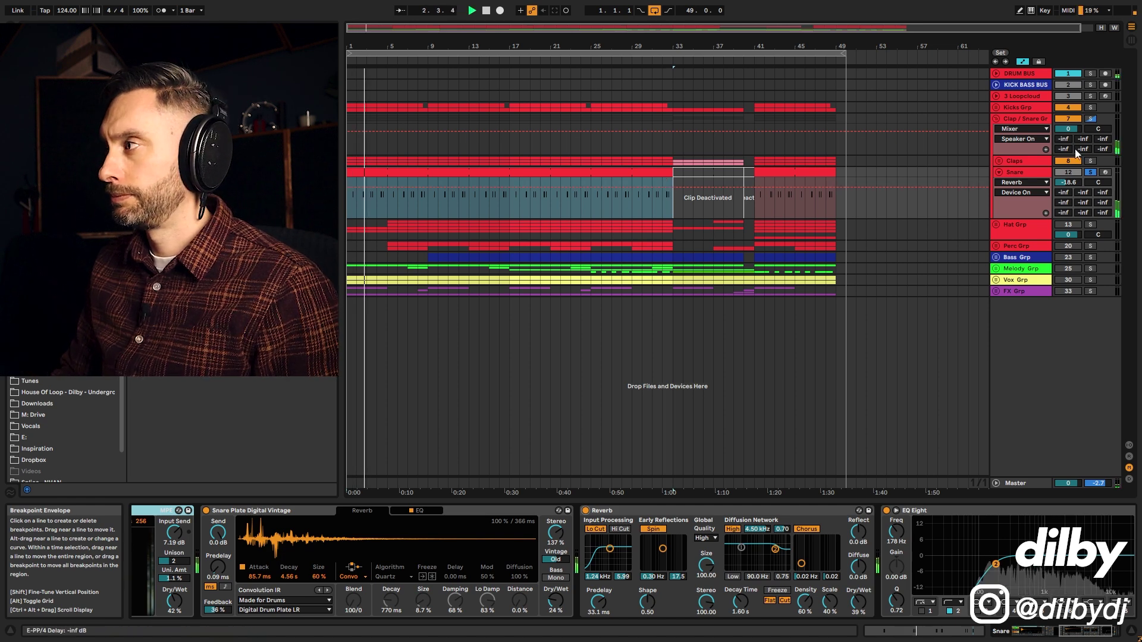
pyautogui.click(1090, 172)
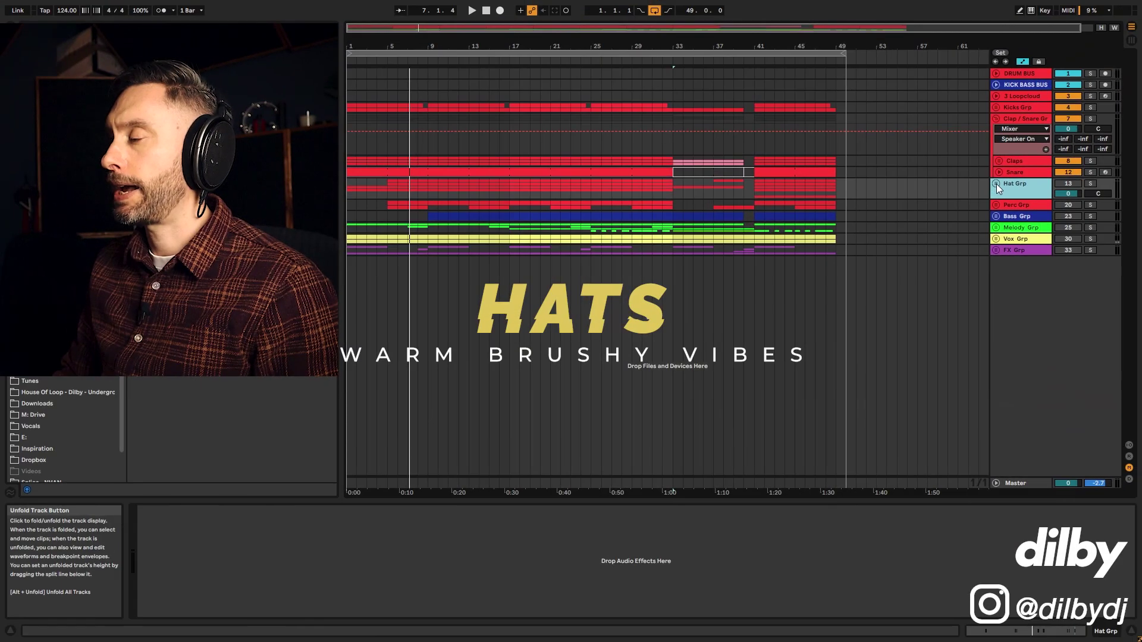
# - Unfold the Hat Grp and deactivate its Tam, Shaker, second Open Hat and Ride tracks
pyautogui.click(997, 184)
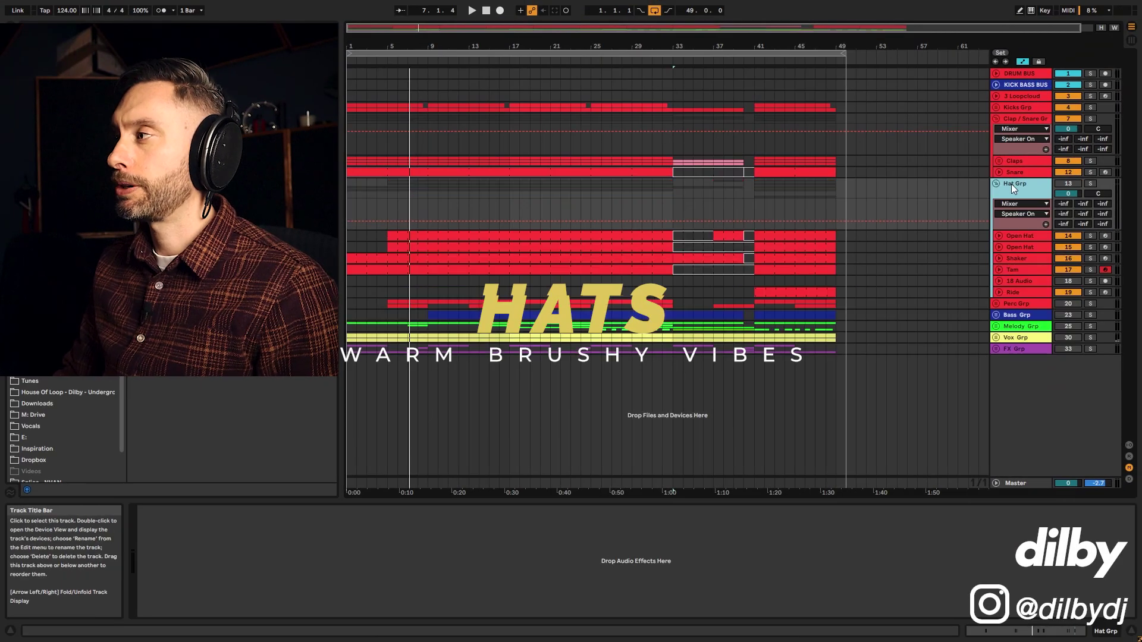
pyautogui.click(1037, 270)
pyautogui.click(1064, 270)
pyautogui.click(1065, 258)
pyautogui.click(1065, 247)
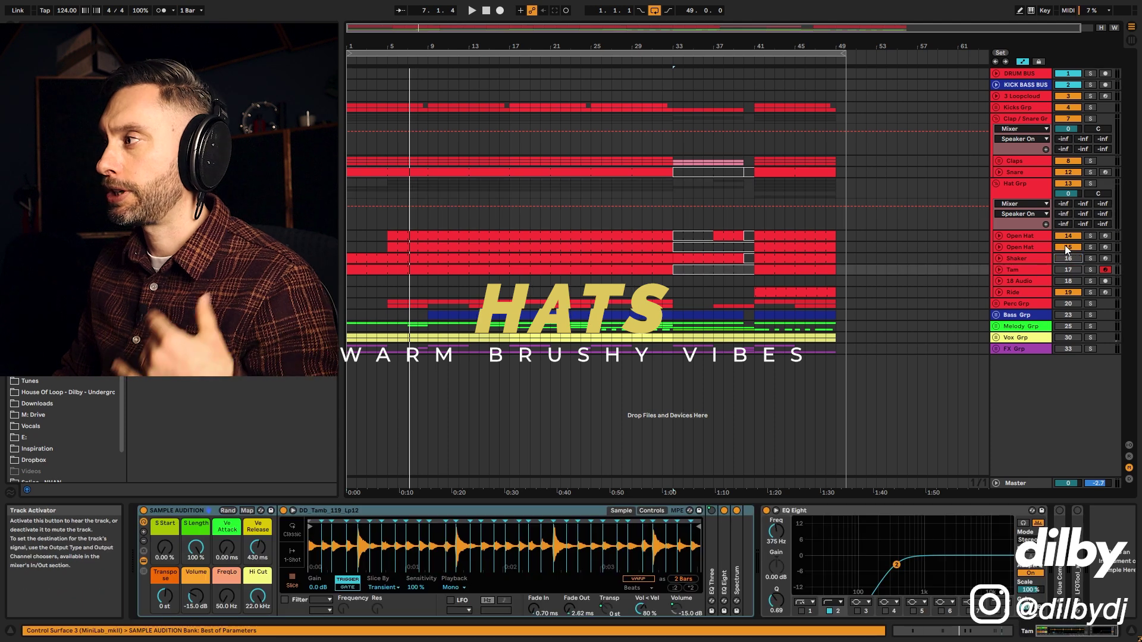
pyautogui.click(1065, 294)
# - Select the first Open Hat's clip starting at bar 5, solo the track, and play it briefly
pyautogui.click(536, 234)
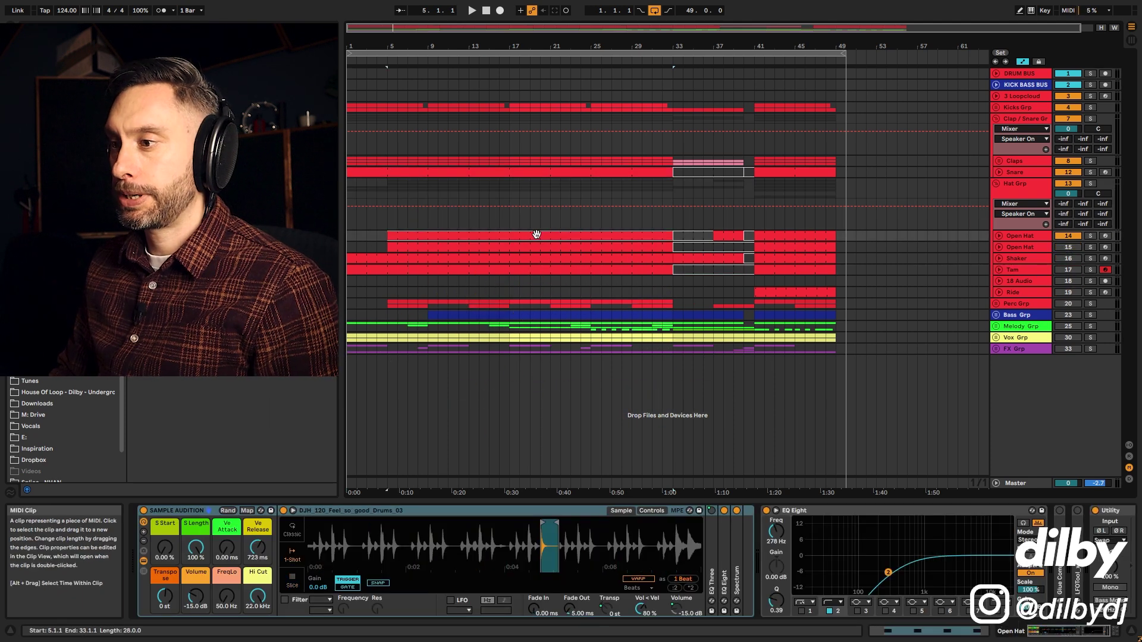
pyautogui.click(1091, 236)
pyautogui.press('space')
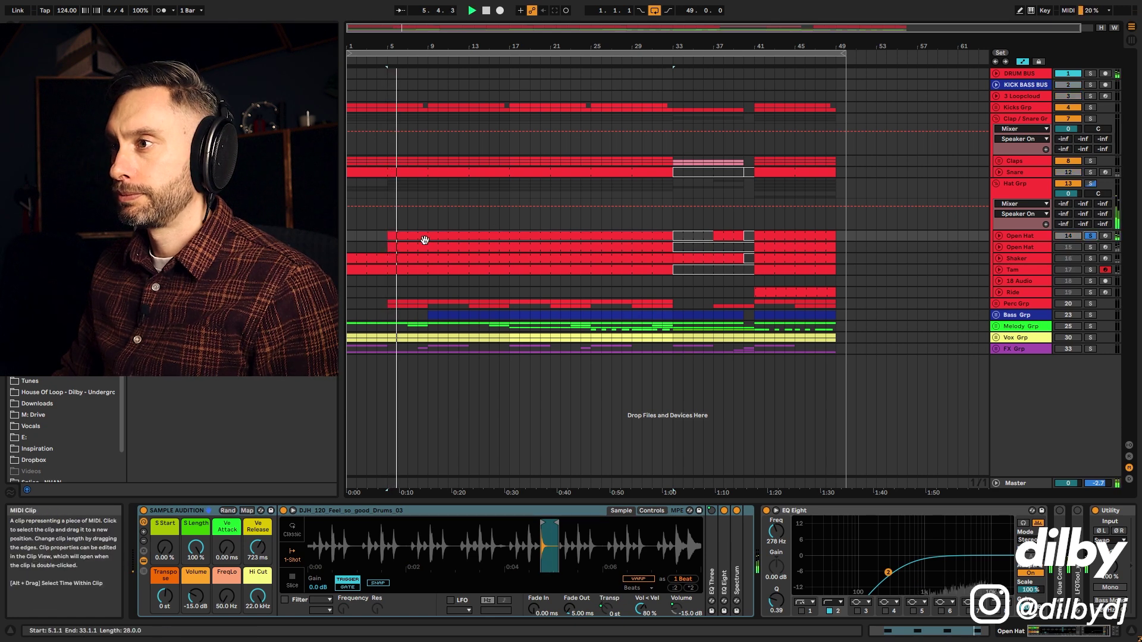
pyautogui.press('space')
# - Zoom in on the hat slice of the DJH_120_Feel_so_good_Drums_03 sample and audition the first Open Hat again
pyautogui.moveTo(548, 529); pyautogui.dragTo(546, 596)
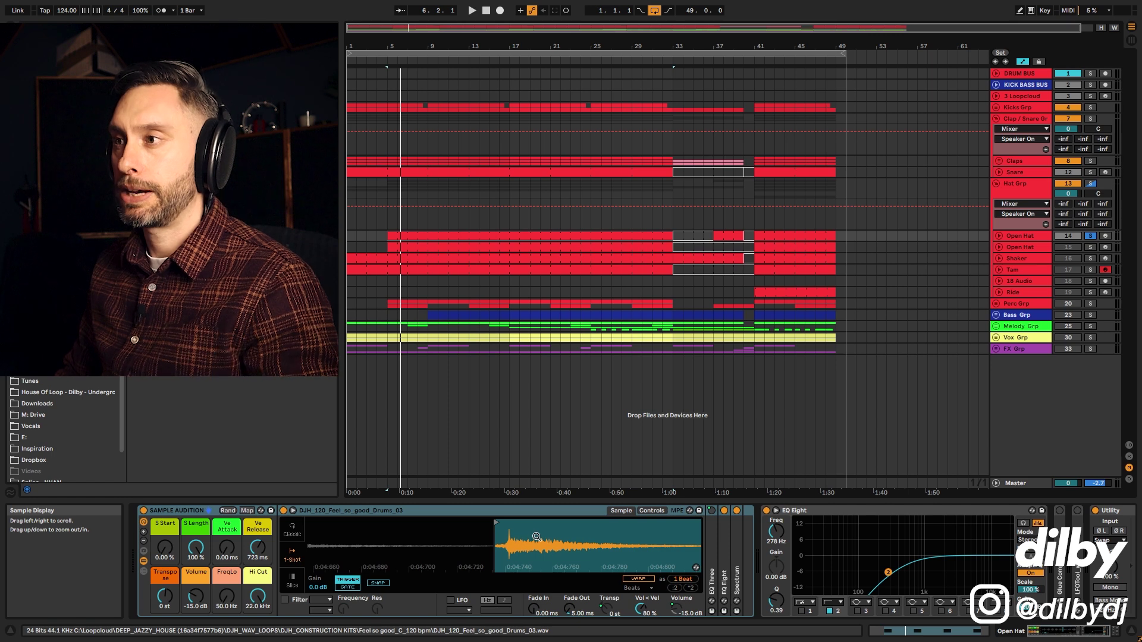
pyautogui.moveTo(536, 537); pyautogui.dragTo(468, 506)
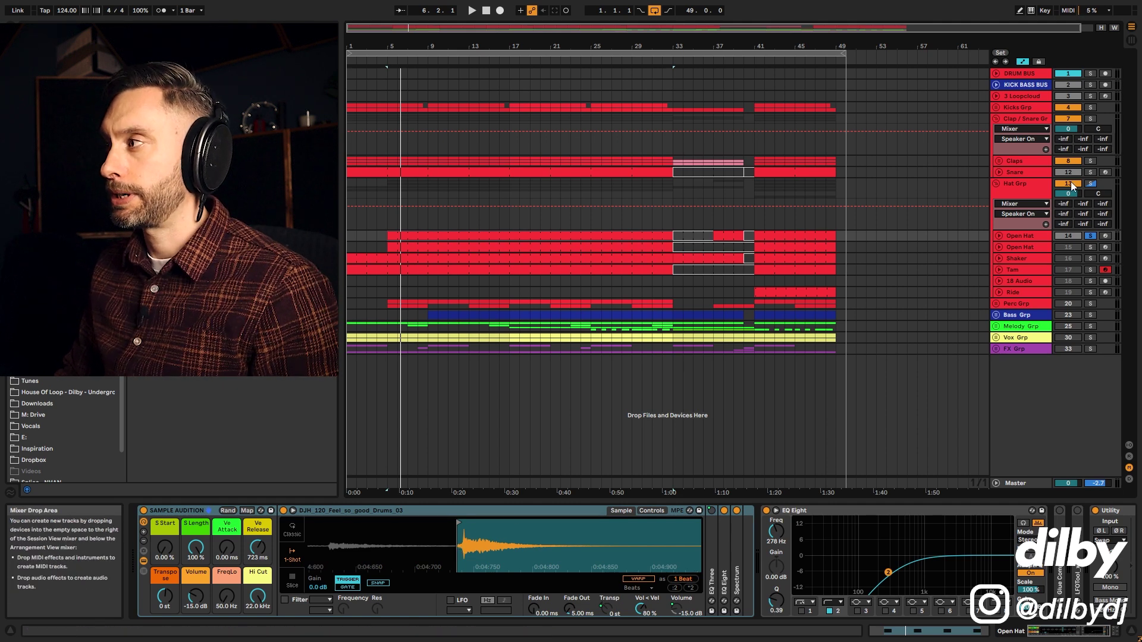
pyautogui.press('space')
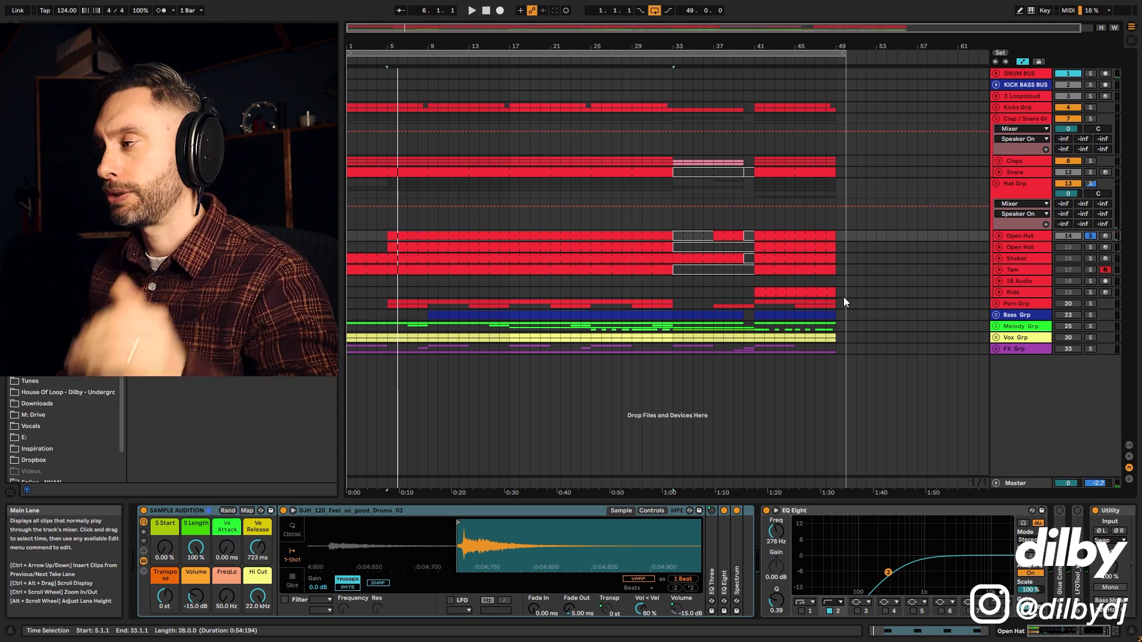
# - Select and solo the second Open Hat track, open its MIDI clip, and play it
pyautogui.press('Down')
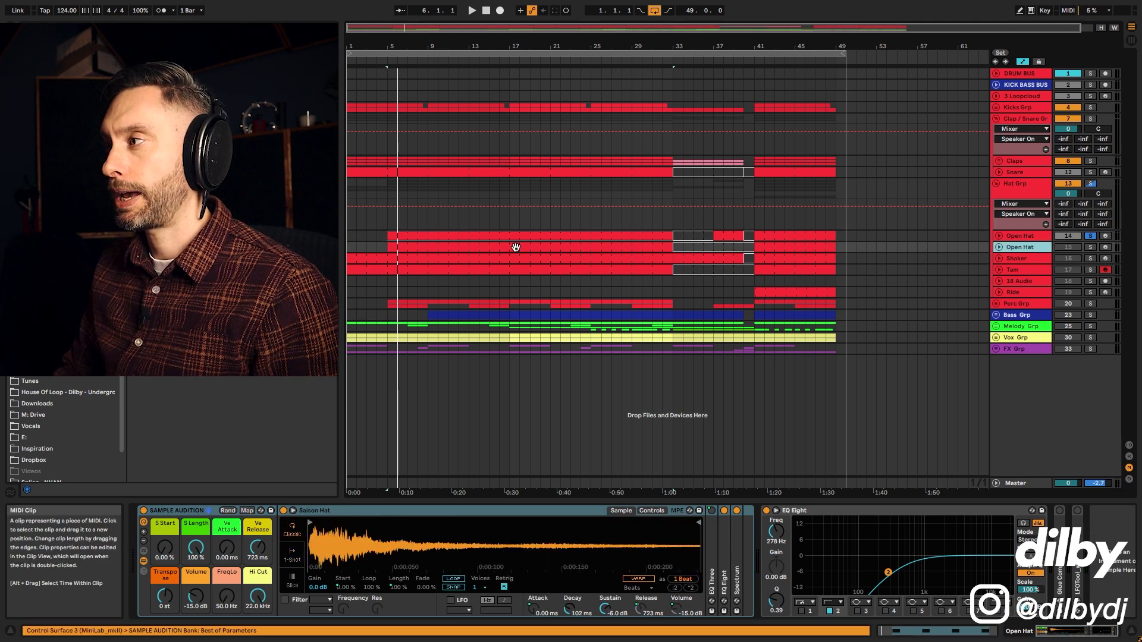
pyautogui.click(1090, 247)
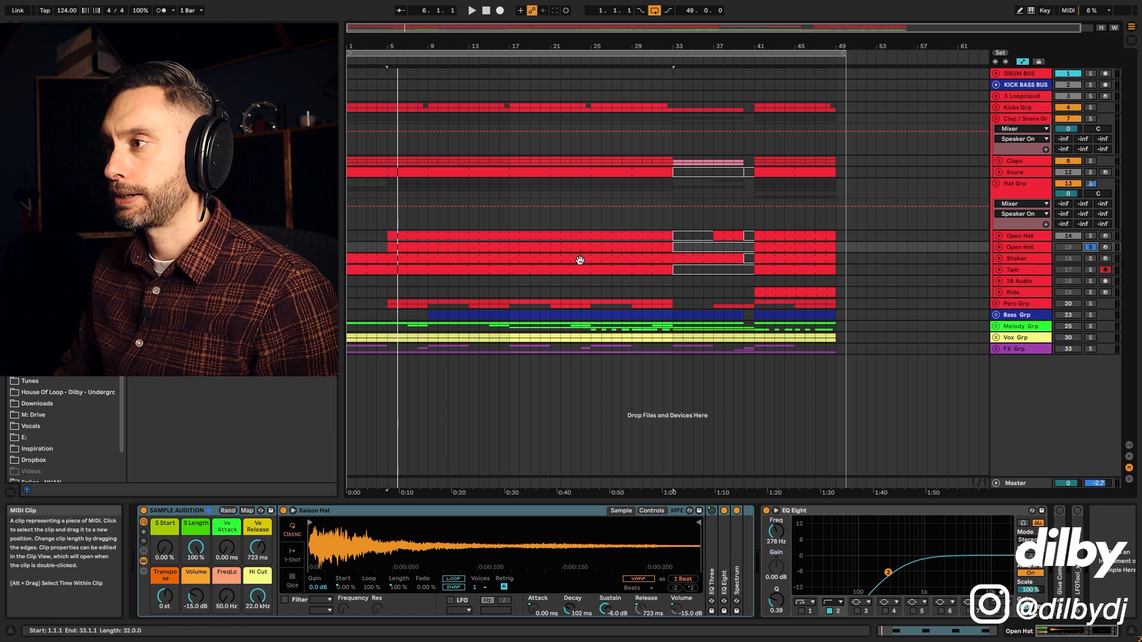
pyautogui.doubleClick(579, 257)
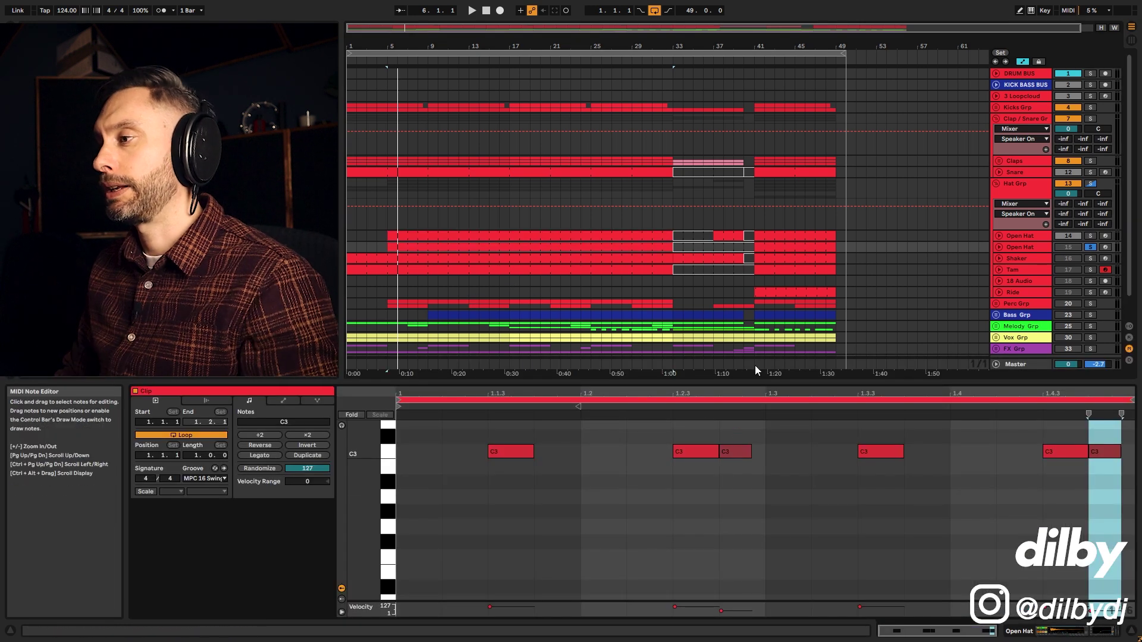
pyautogui.press('space')
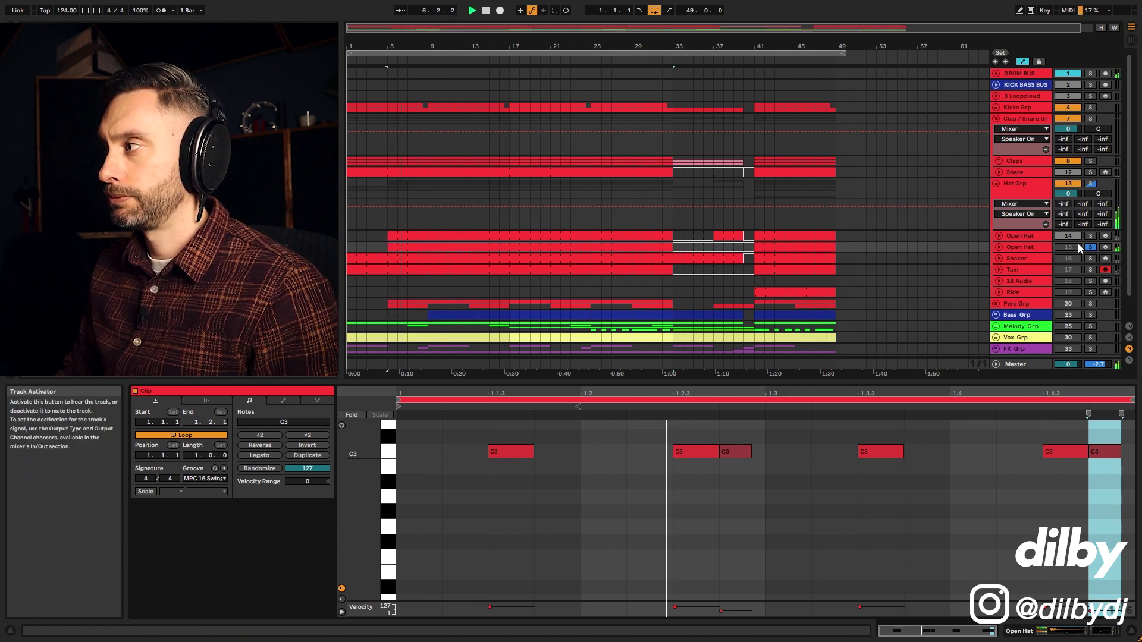
# - Solo both Open Hat tracks together and unfold them to examine their mixer settings
pyautogui.click(1092, 239)
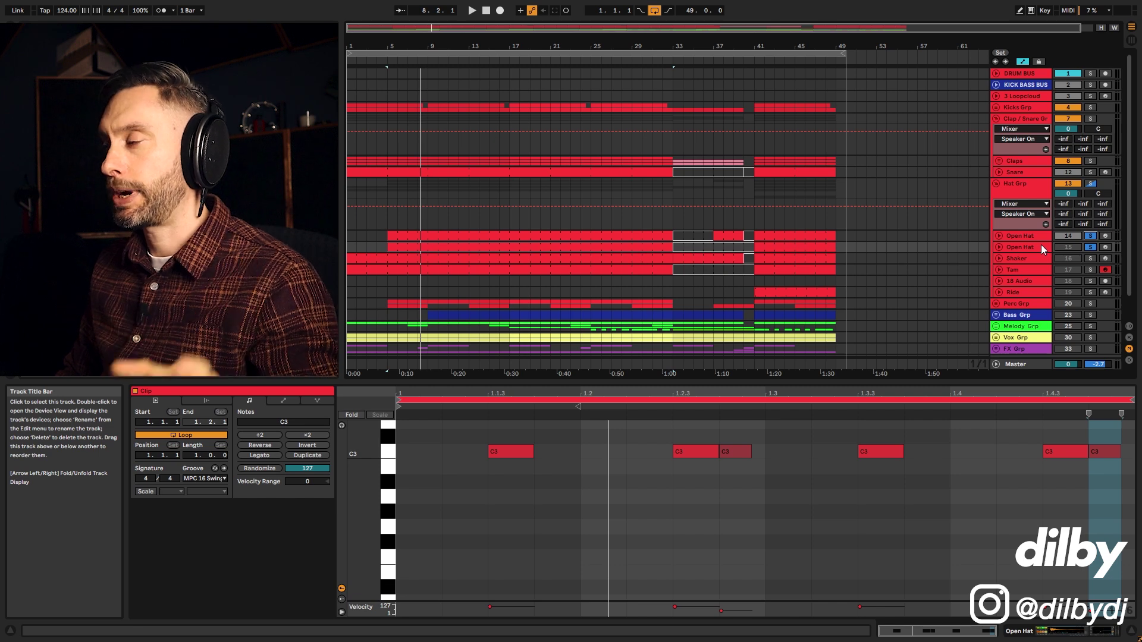
pyautogui.click(1000, 247)
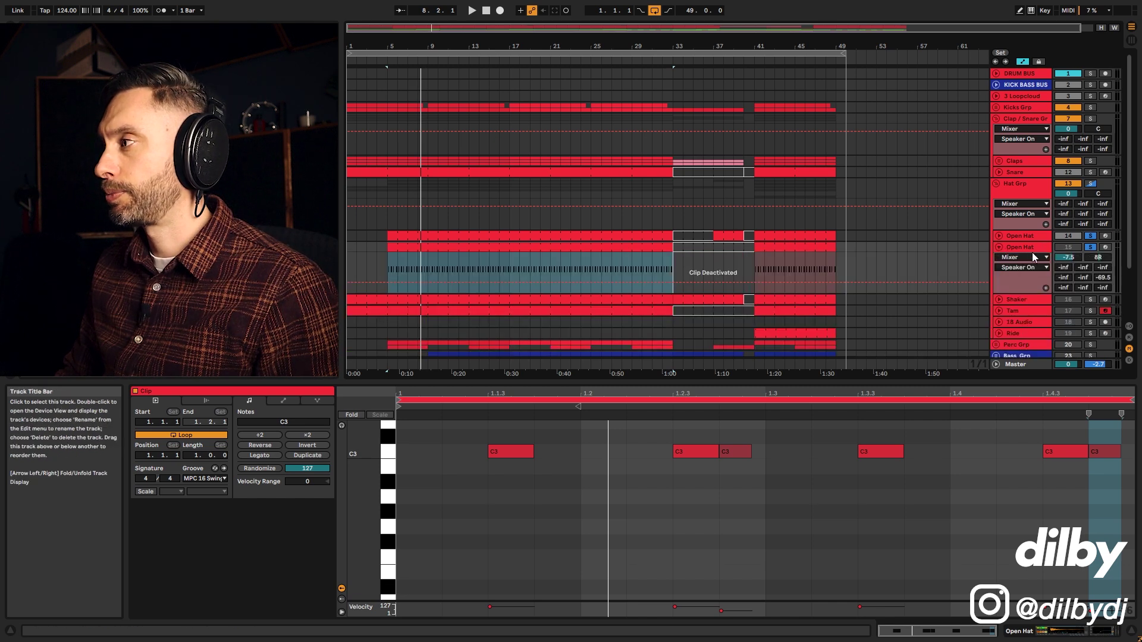
pyautogui.click(1000, 237)
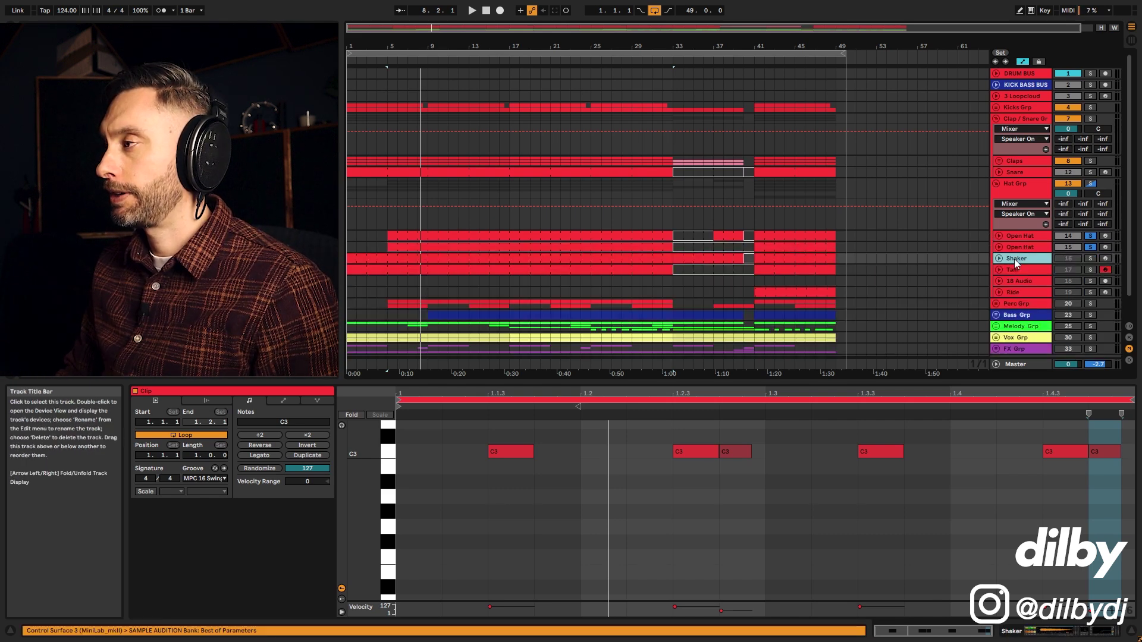
# - Show the Shaker track's device chain, solo the track, and play it
pyautogui.doubleClick(1015, 259)
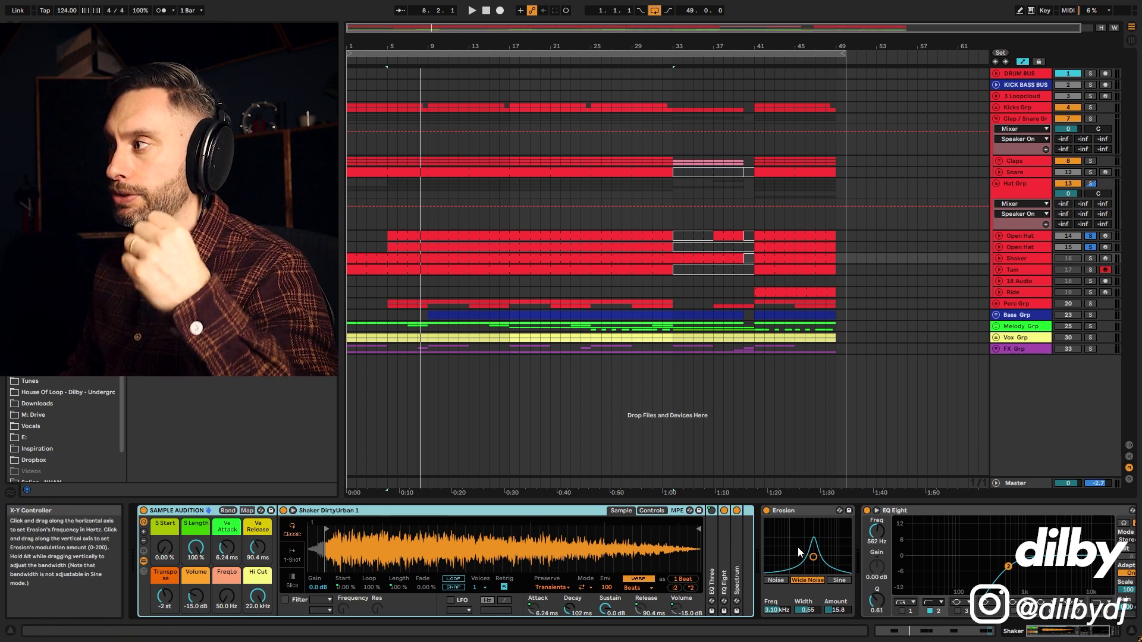
pyautogui.click(1091, 258)
pyautogui.press('space')
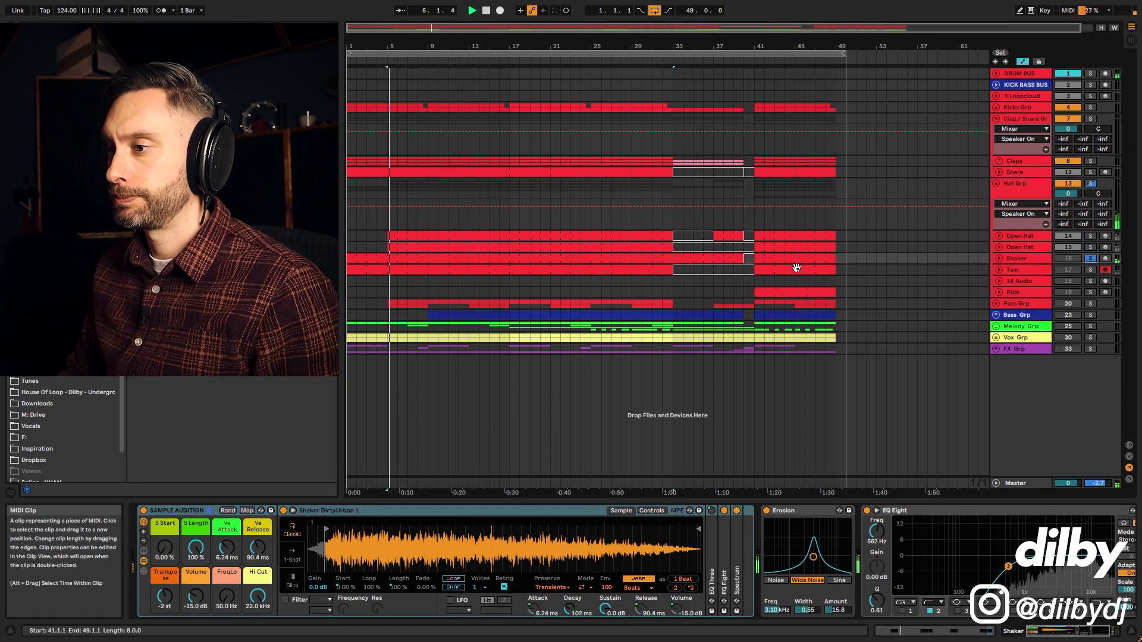
# - Audition the Shaker with its Erosion device turned off, and undo the changes
pyautogui.doubleClick(165, 600)
pyautogui.press('space')
pyautogui.click(765, 511)
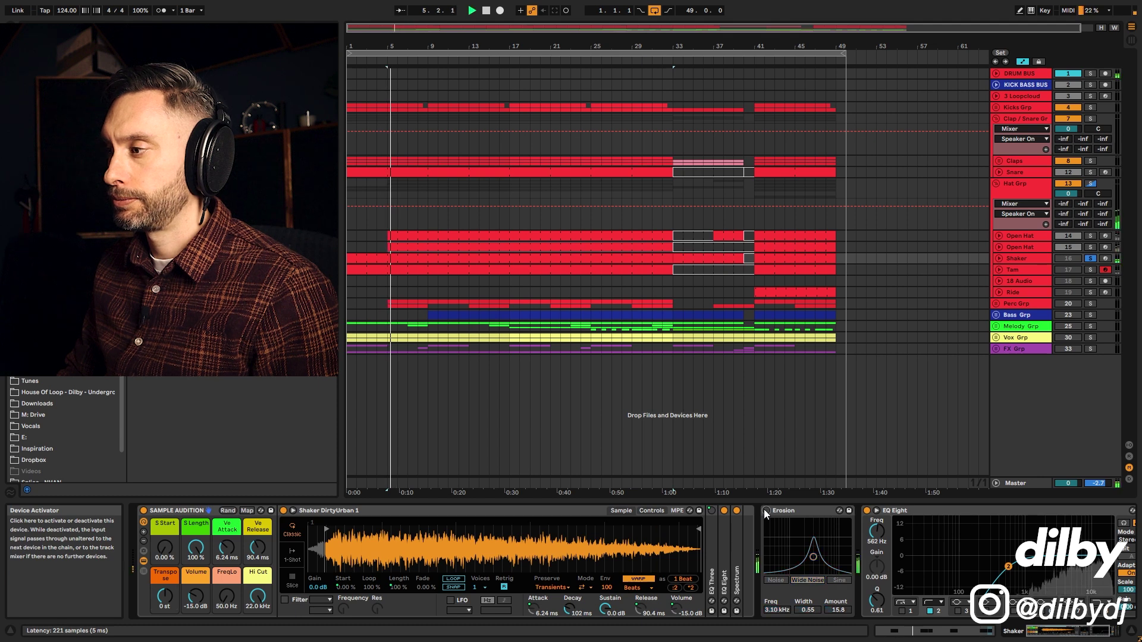
pyautogui.press('space')
pyautogui.hotkey('ctrl', 'z')
pyautogui.hotkey('ctrl', 'z')
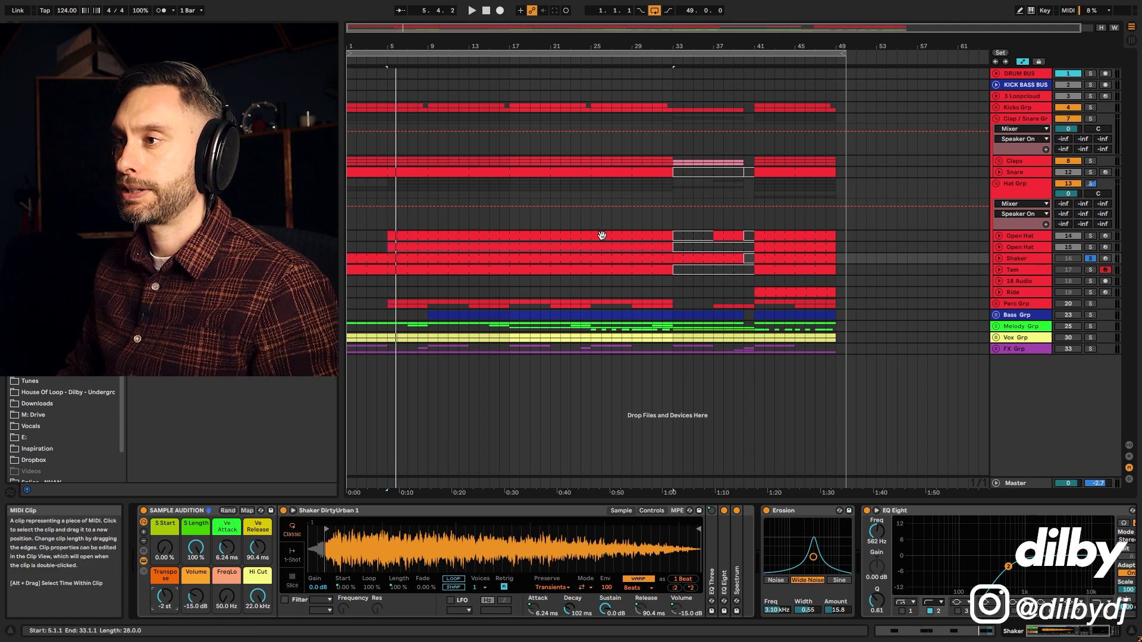
# - Release the Shaker's solo to hear it with the other drums, open its MIDI clip, and stop playback
pyautogui.click(1091, 258)
pyautogui.press('space')
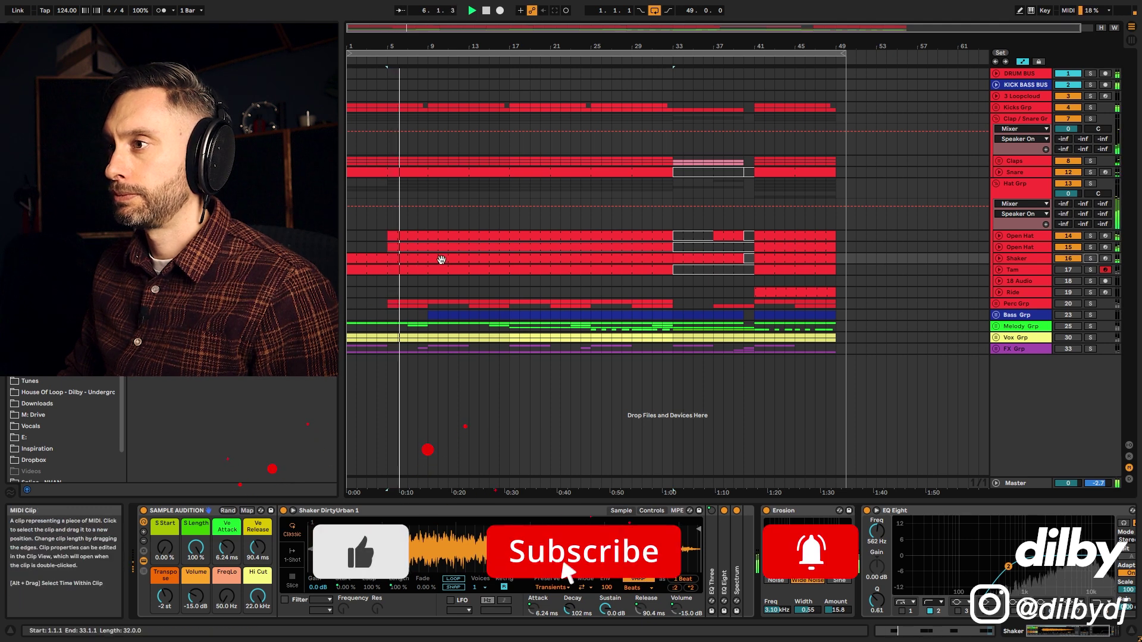
pyautogui.doubleClick(438, 258)
pyautogui.press('space')
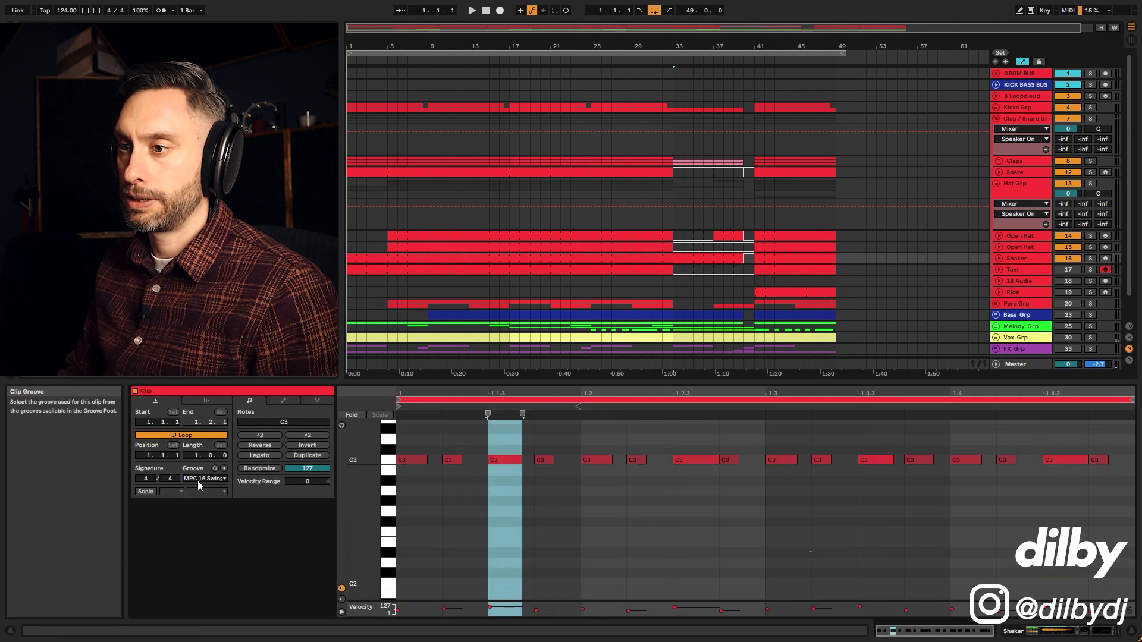
# - Examine the groove choices for the Shaker clip, keep MPC 16 Swing-57, and place the insert marker at 1.1.2
pyautogui.click(219, 480)
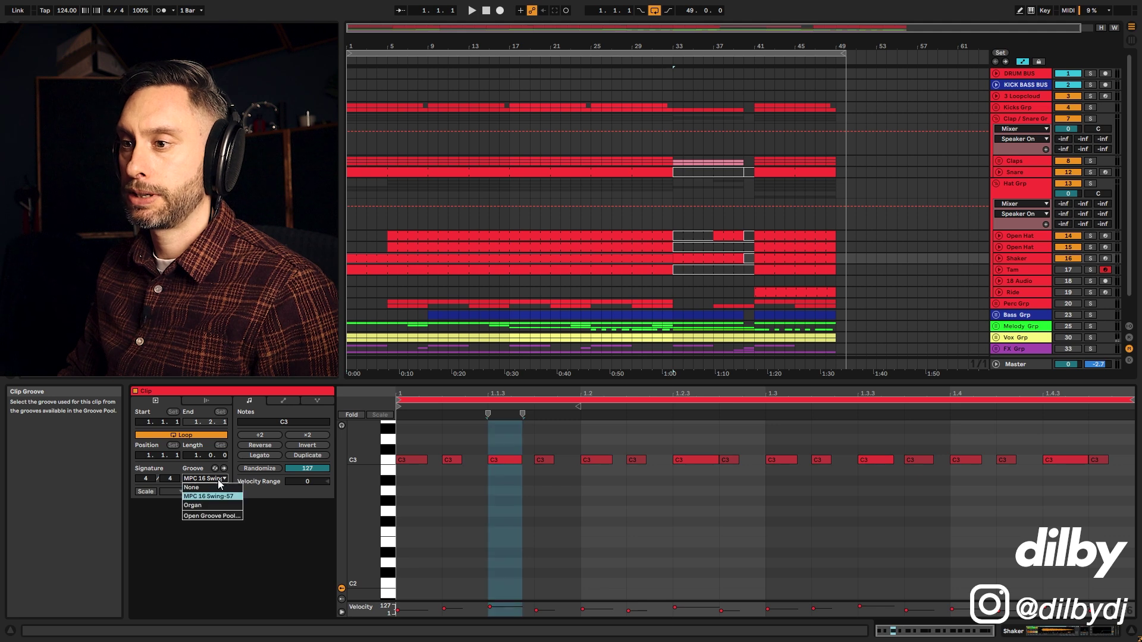
pyautogui.click(217, 480)
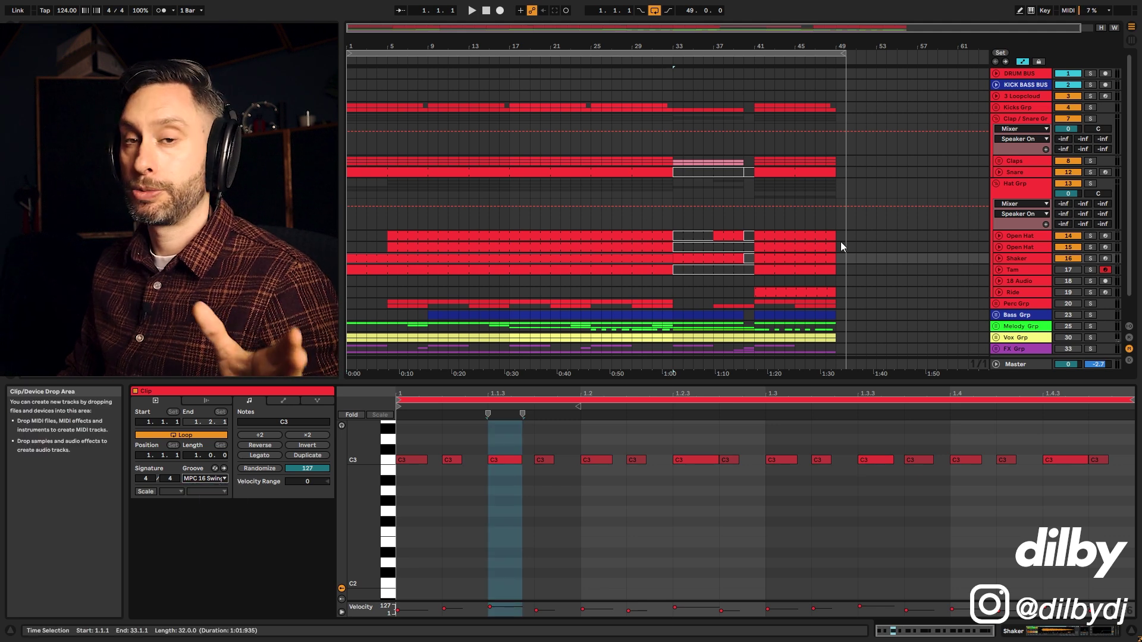
pyautogui.click(439, 480)
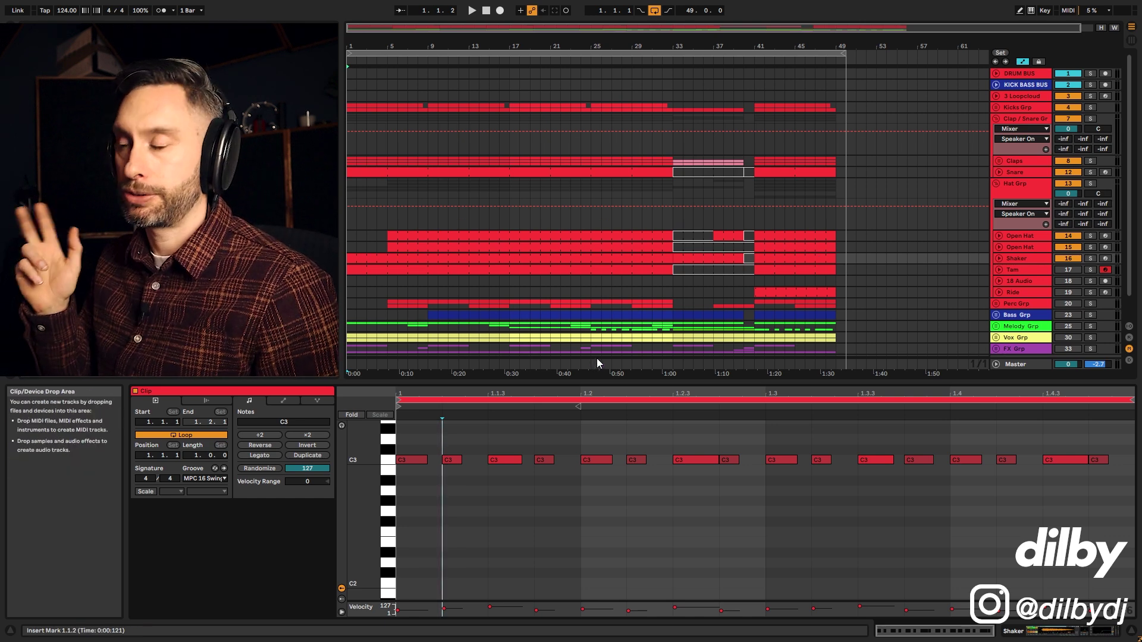
# - Show the Tam track's device chain and locate its DD_Tamb_119_Lp12 sample in the browser
pyautogui.click(1028, 268)
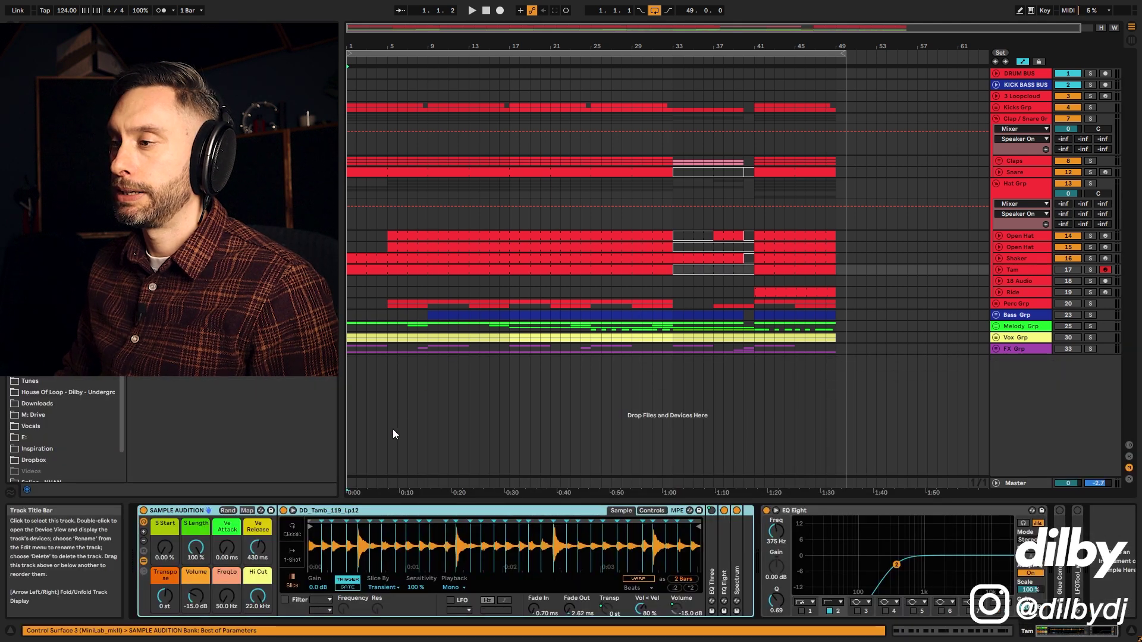
pyautogui.rightClick(502, 546)
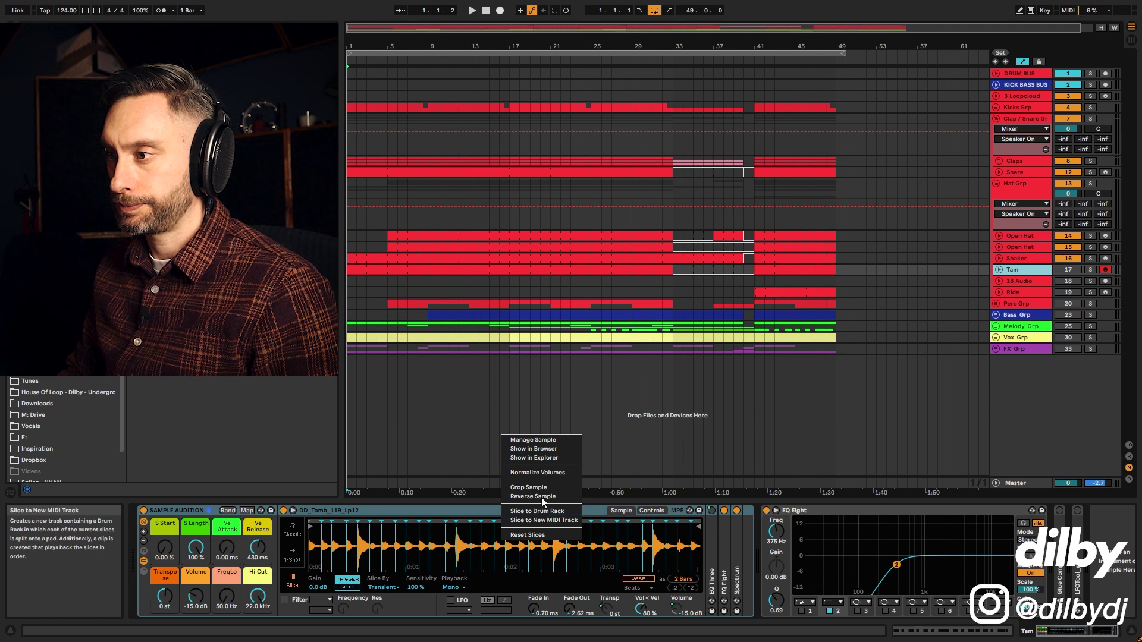
pyautogui.click(534, 448)
# - Place DD_Tamb_119_Lp12.wav on the 18 Audio track at bar 9, audition it soloed, and reselect the Tam track
pyautogui.moveTo(433, 277); pyautogui.dragTo(432, 280)
pyautogui.press('space')
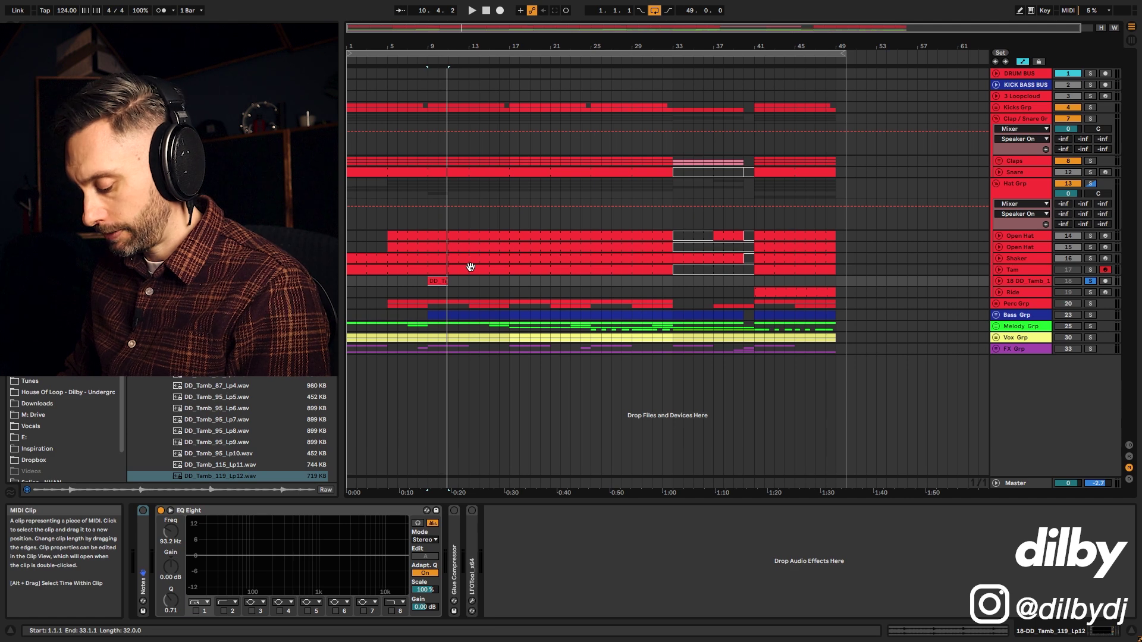
pyautogui.click(1018, 270)
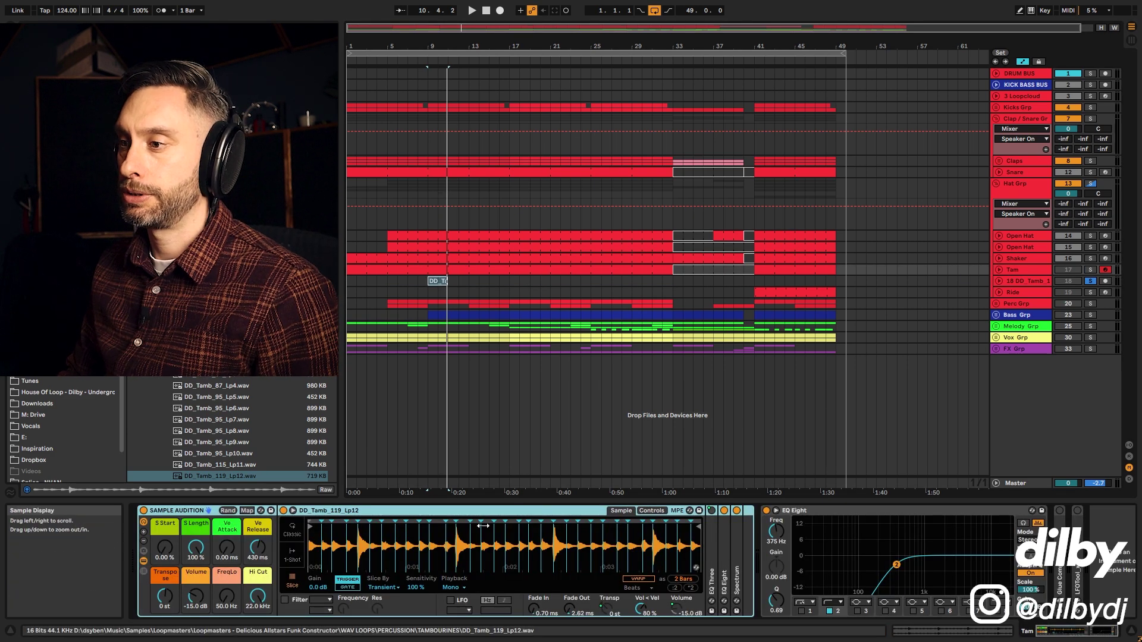
# - Open the Tam track's MIDI clip and audition the tambourine, first soloed and with the solo released among the other drums
pyautogui.doubleClick(472, 269)
pyautogui.scroll(-3, 572, 504)
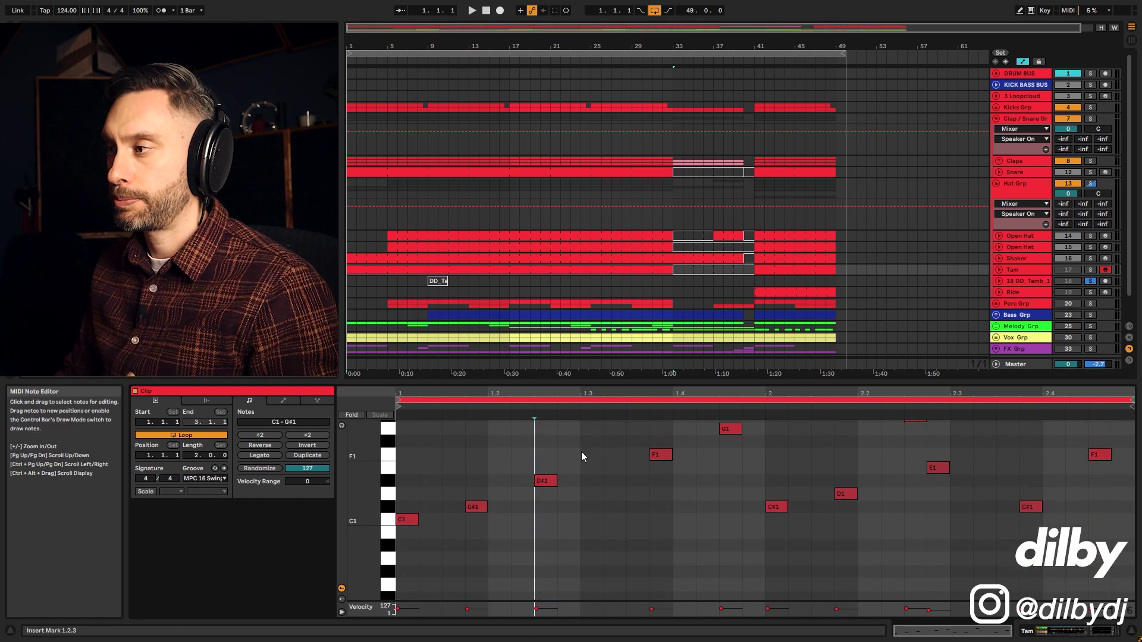
pyautogui.click(1090, 270)
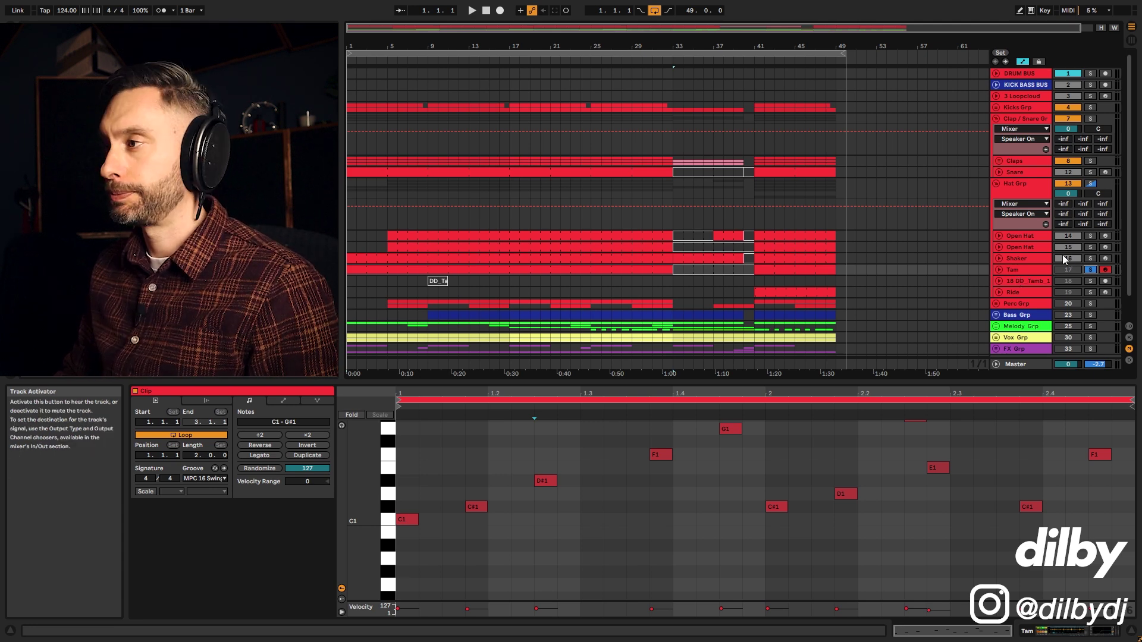
pyautogui.press('space')
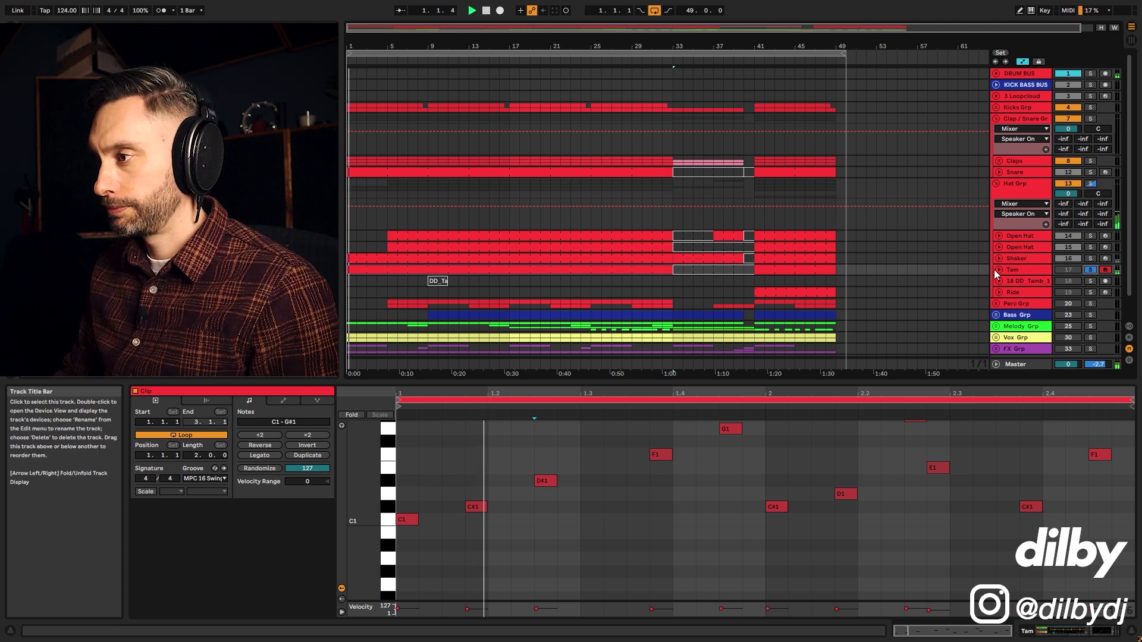
pyautogui.click(1070, 269)
pyautogui.click(1092, 271)
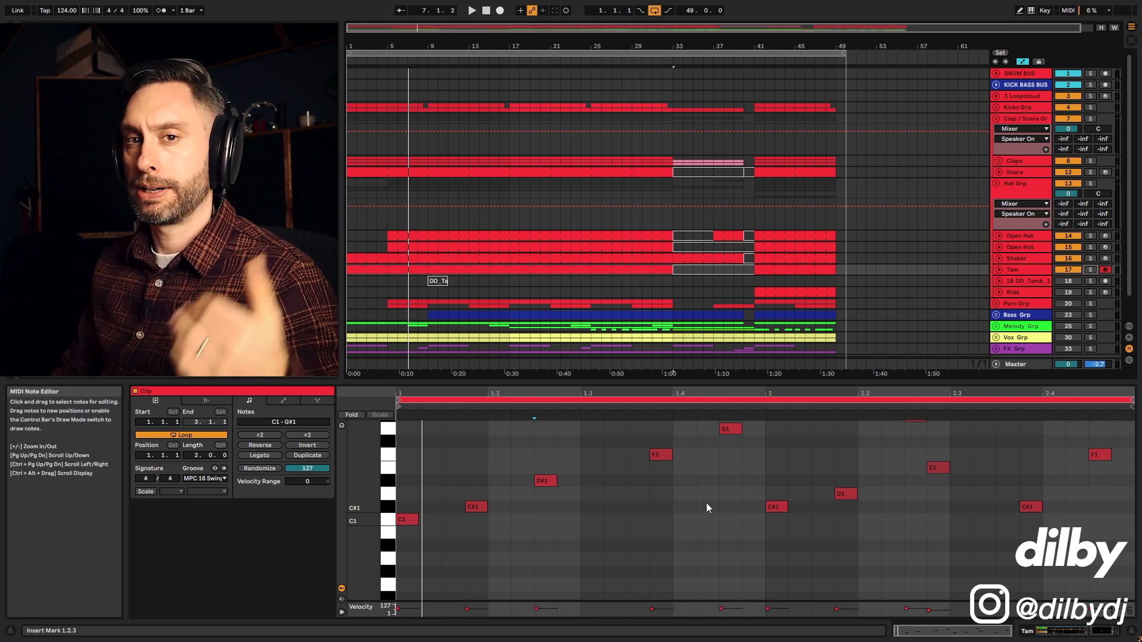
# - Open the Ride clip that starts at bar 41 and audition it together with the other drums
pyautogui.click(758, 292)
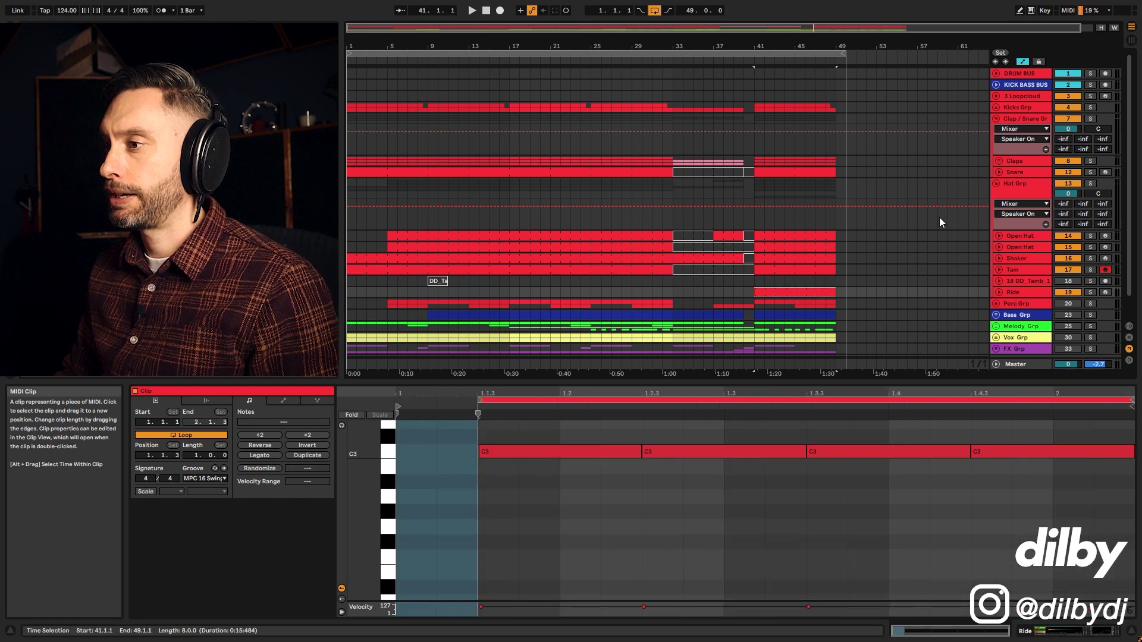
pyautogui.press('space')
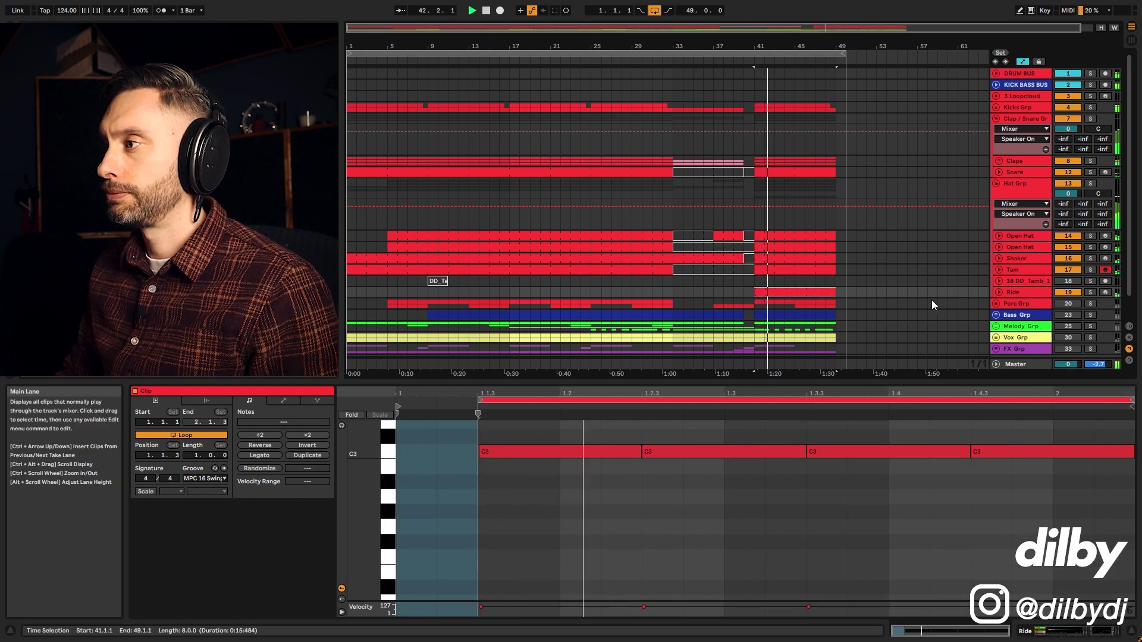
pyautogui.press('space')
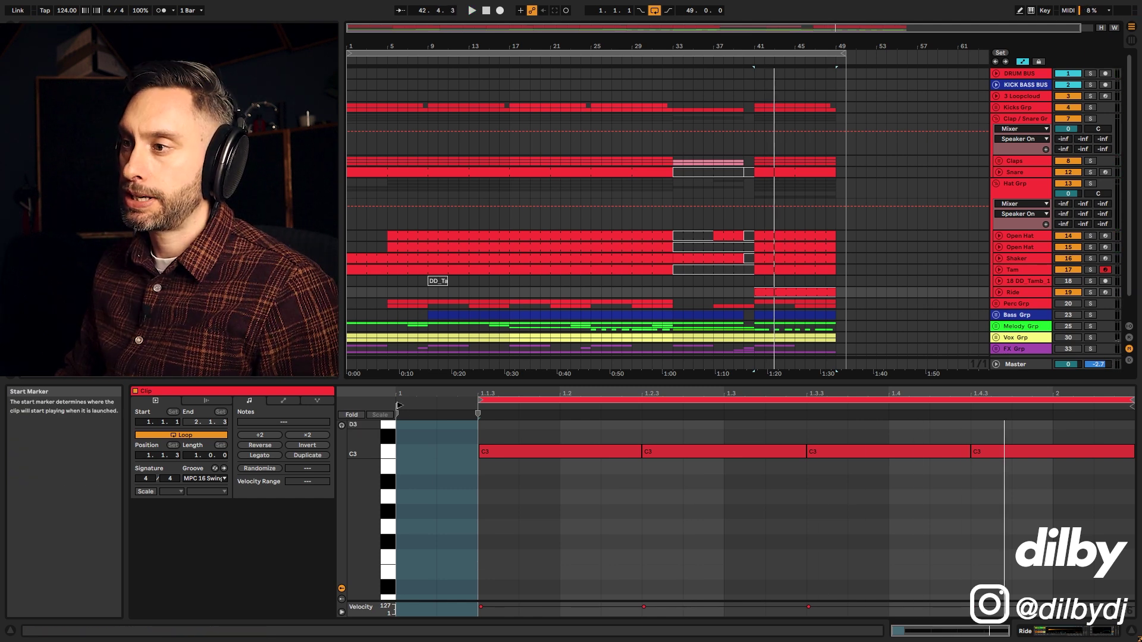
pyautogui.press('u')
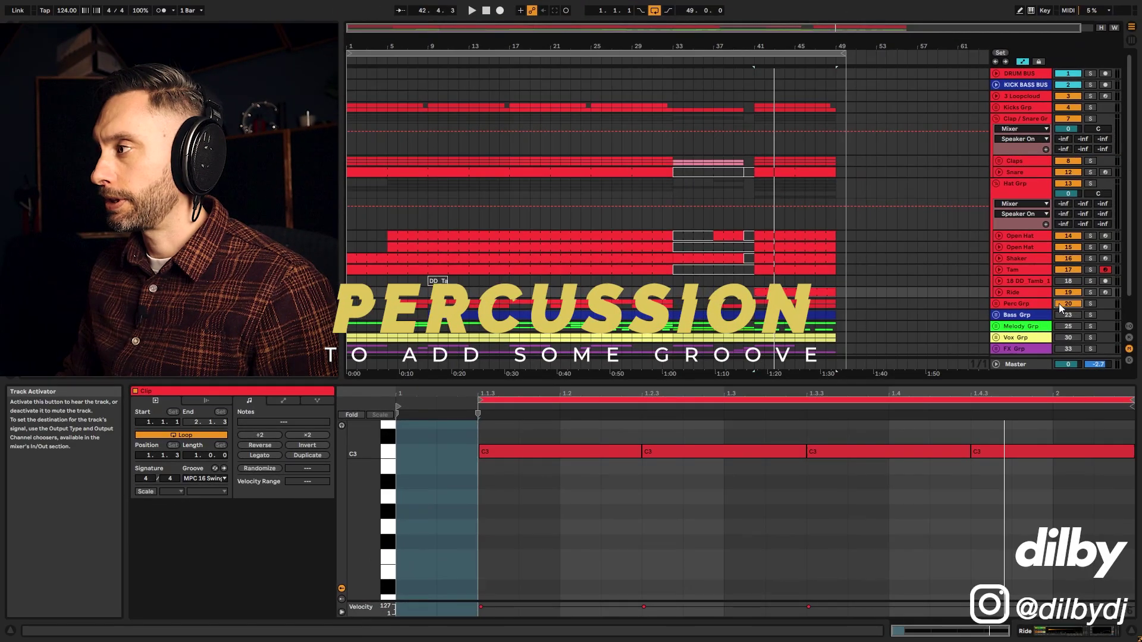
# - Place the Conga track's source sample BONGO-CONGA LOOP6.wav on the 18 DD_Tamb_119_Lp12 track at bar 13 and audition it soloed
pyautogui.click(996, 304)
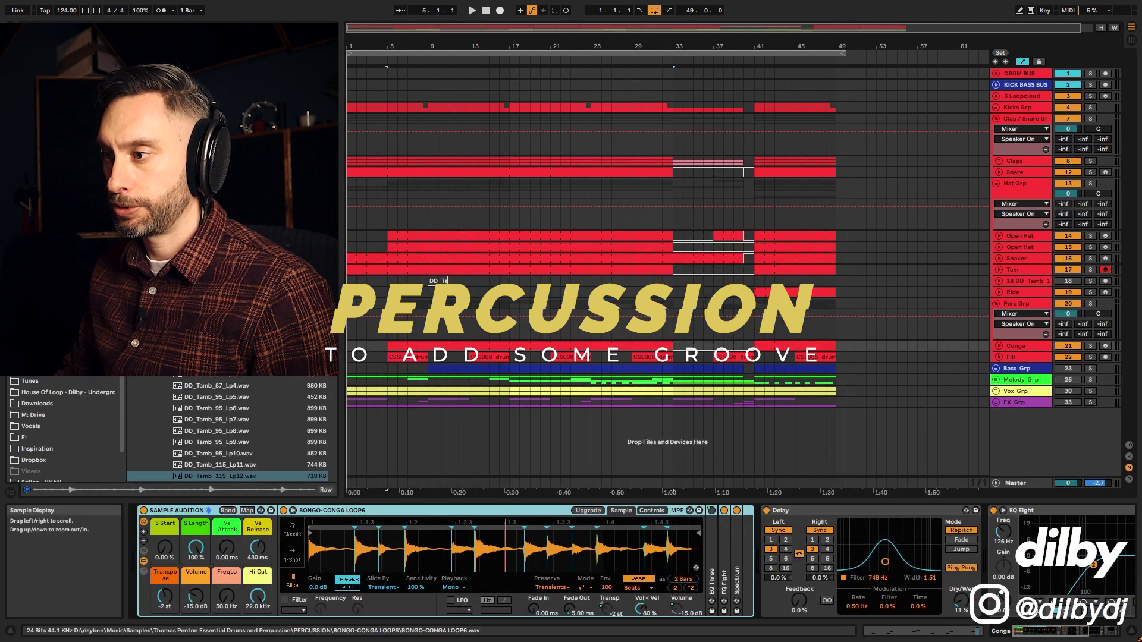
pyautogui.rightClick(507, 552)
pyautogui.click(545, 460)
pyautogui.click(469, 280)
pyautogui.press('space')
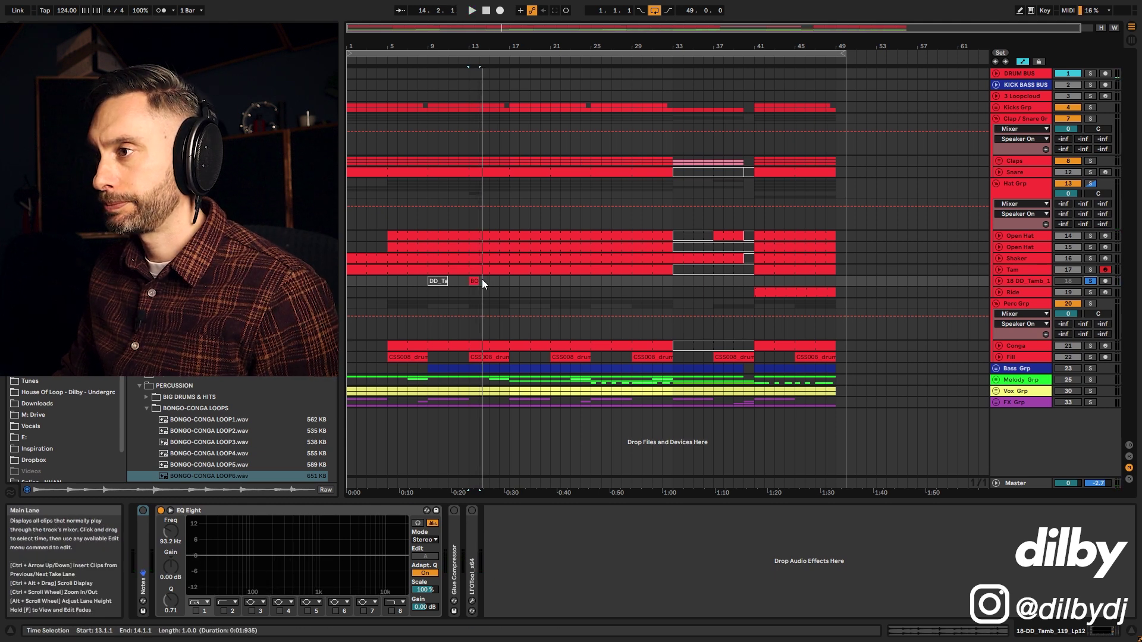
# - Open the Conga track's MIDI clip and audition it soloed from bar 5
pyautogui.doubleClick(491, 345)
pyautogui.press('space')
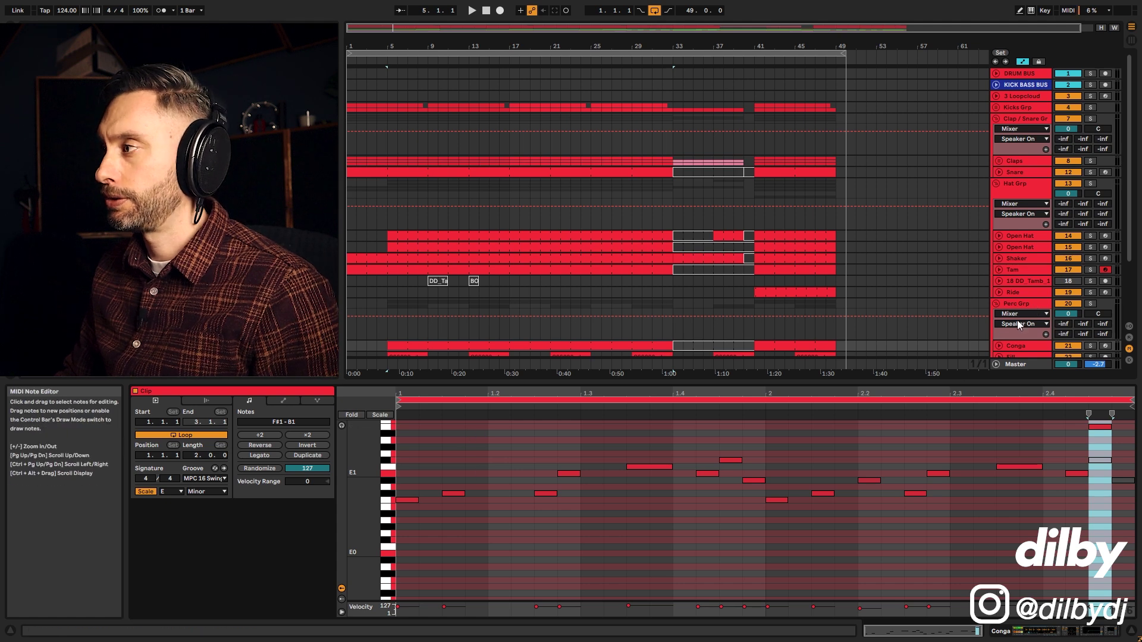
pyautogui.scroll(-3, 1017, 323)
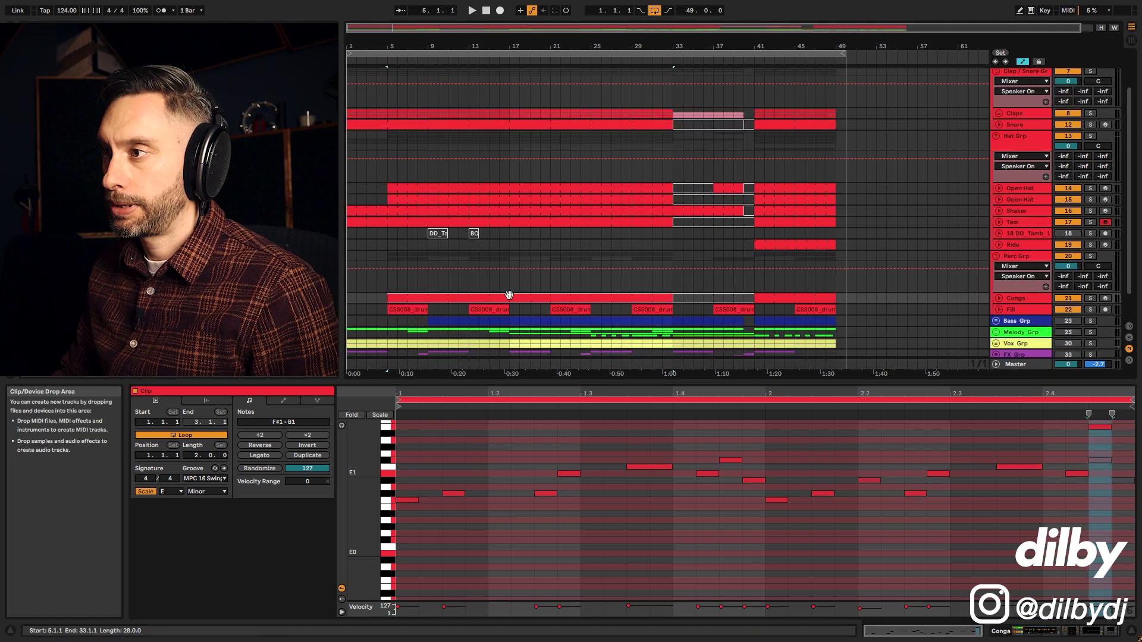
pyautogui.click(1091, 298)
pyautogui.press('space')
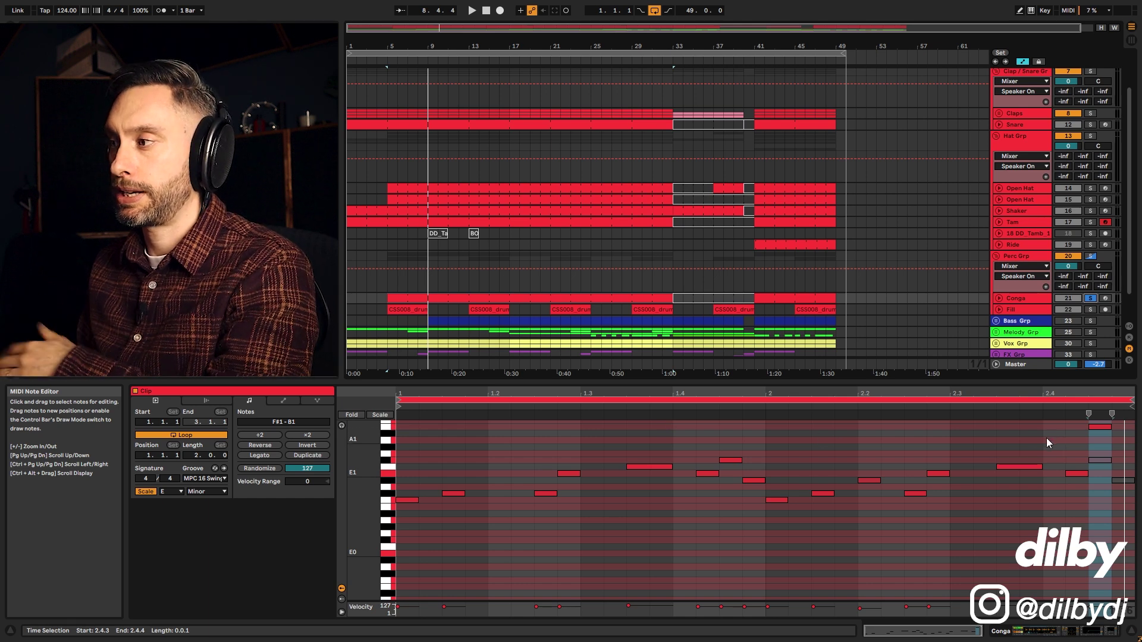
# - Unfold the Fill track and audition its audio clip soloed from bar 8
pyautogui.click(998, 308)
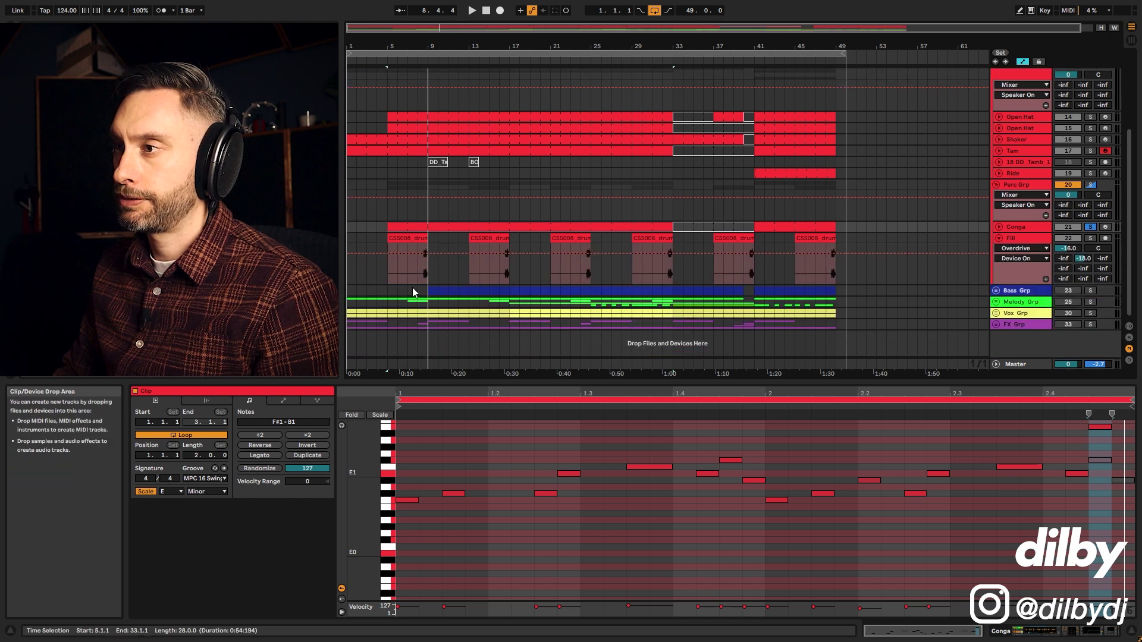
pyautogui.click(417, 269)
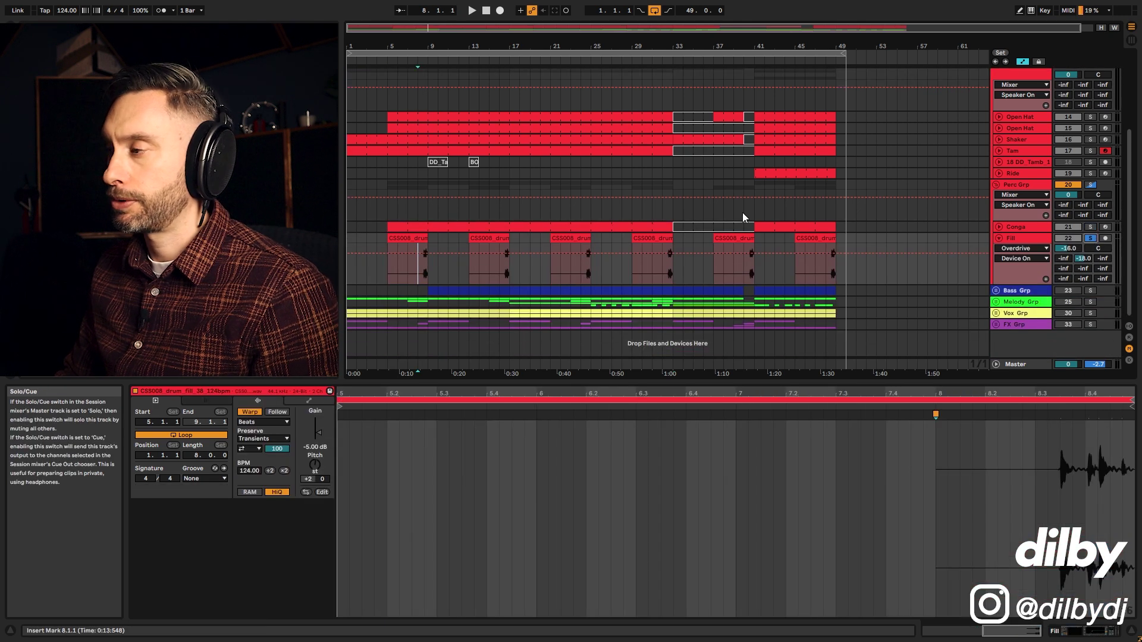
pyautogui.press('space')
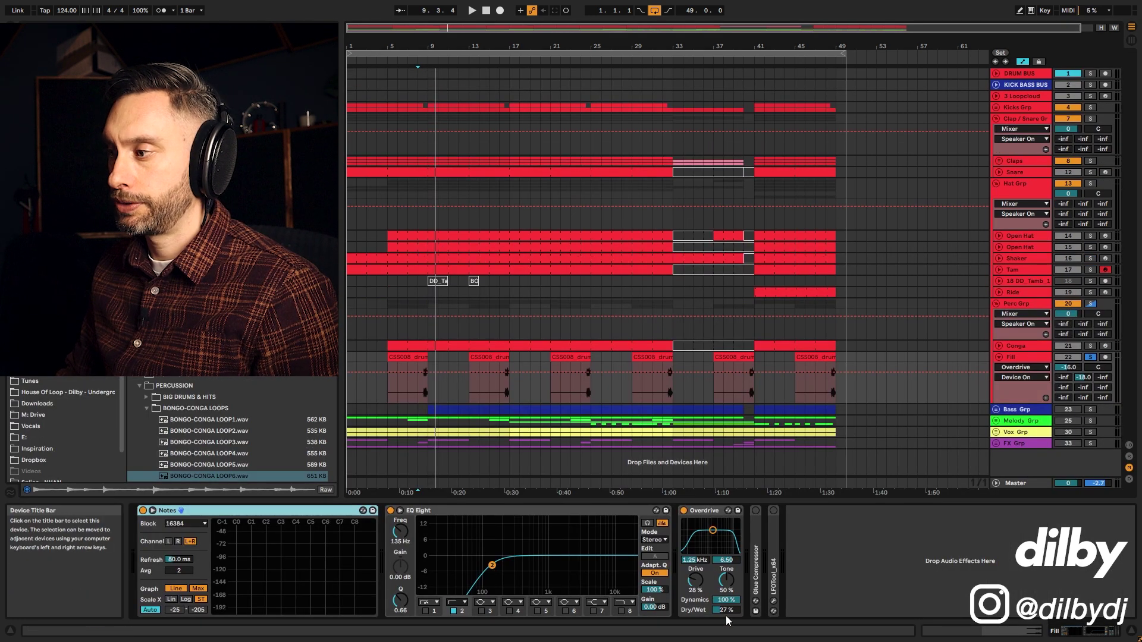
# - Compare the Fill track's sound with its Overdrive device bypassed and enabled
pyautogui.click(684, 510)
pyautogui.press('space')
pyautogui.click(684, 511)
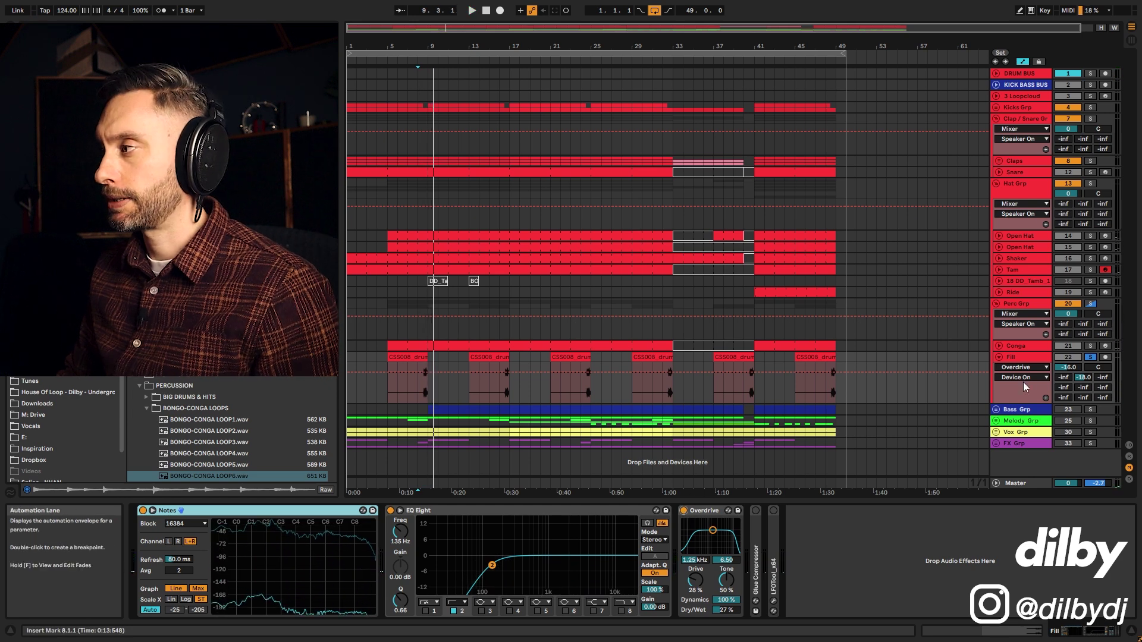
# - With the Fill track folded, examine the Conga track's device chain and play the percussion together with the other drums
pyautogui.click(1016, 347)
pyautogui.moveTo(1068, 630)
pyautogui.mouseDown()
pyautogui.moveTo(1089, 633)
pyautogui.moveTo(1078, 631)
pyautogui.mouseUp()
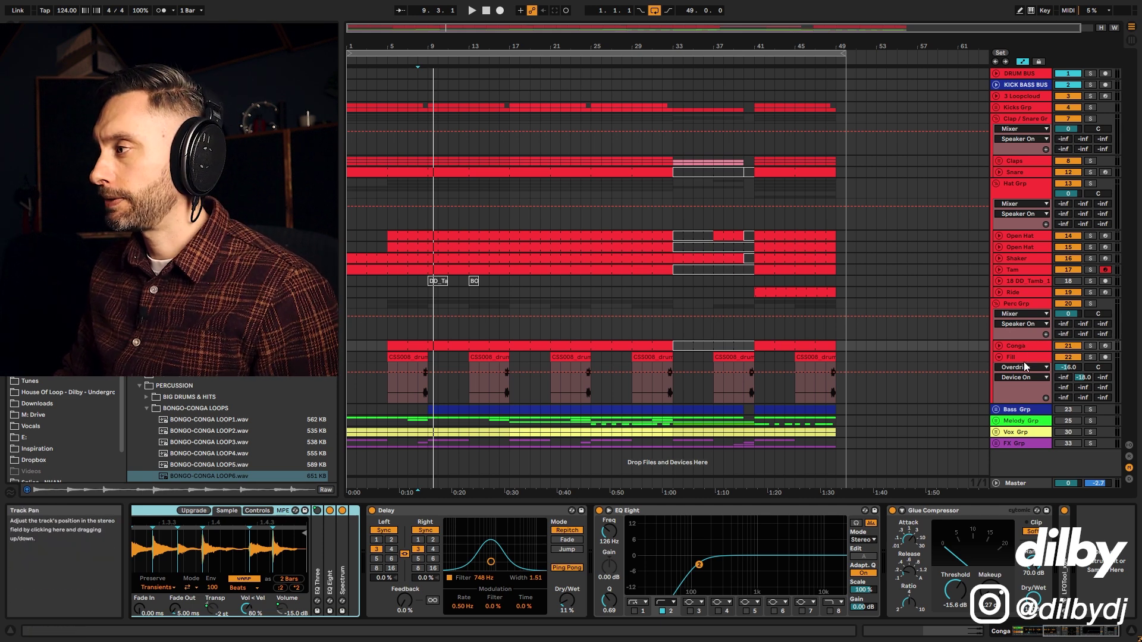
pyautogui.click(999, 357)
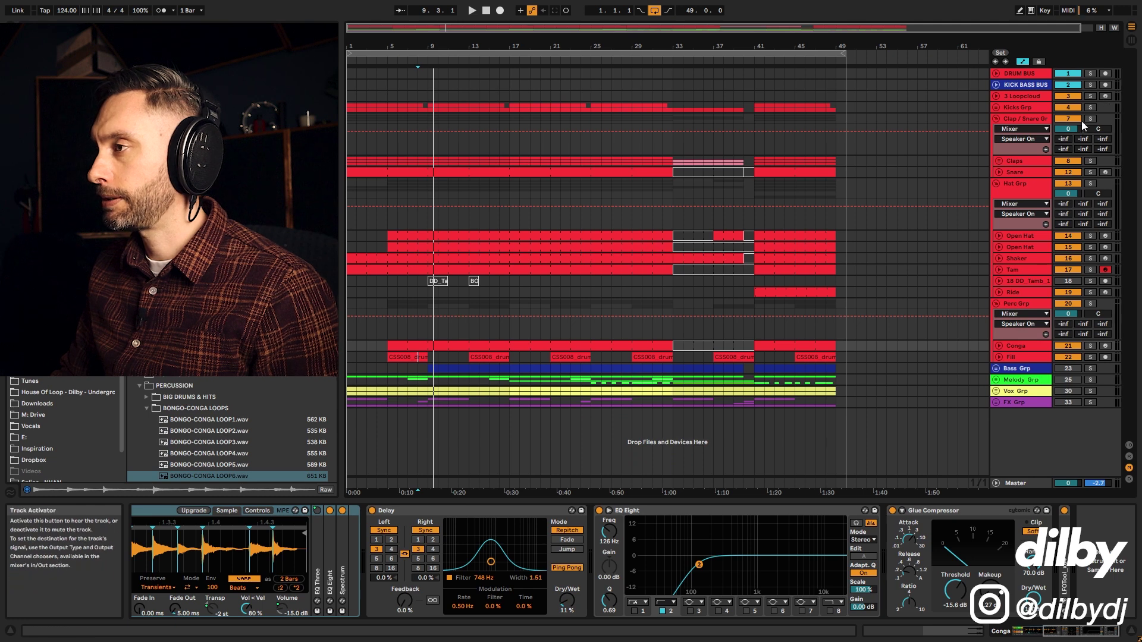
pyautogui.click(623, 190)
pyautogui.press('space')
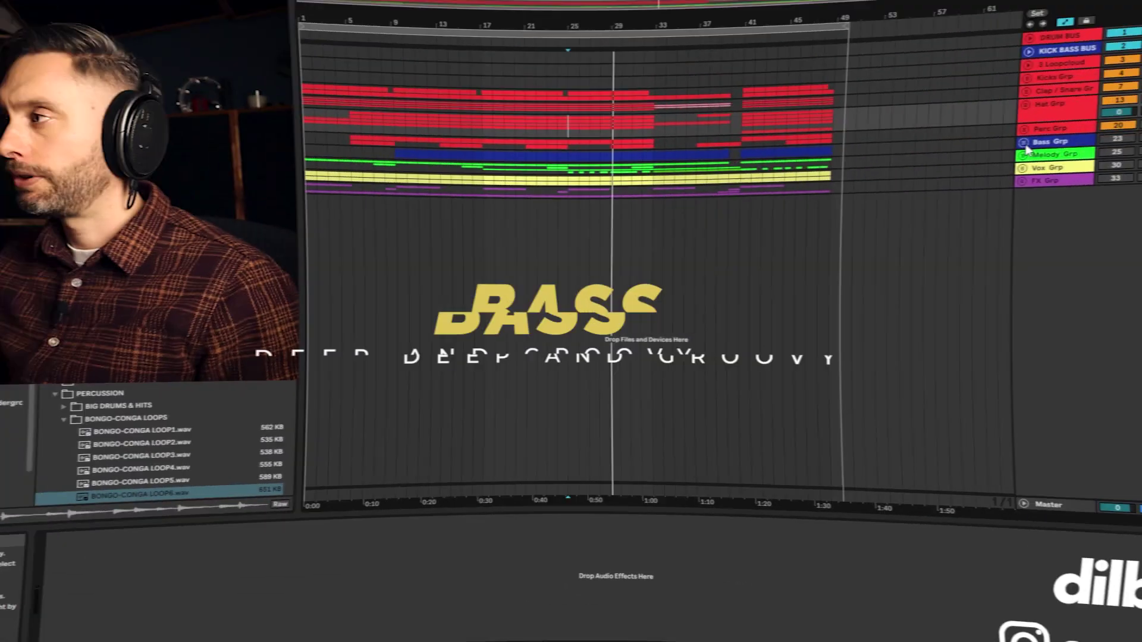
# - Unfold and solo the Bass Grp, and open the Bass track's MIDI clip at bar 21 in an enlarged note editor
pyautogui.click(996, 163)
pyautogui.click(1070, 163)
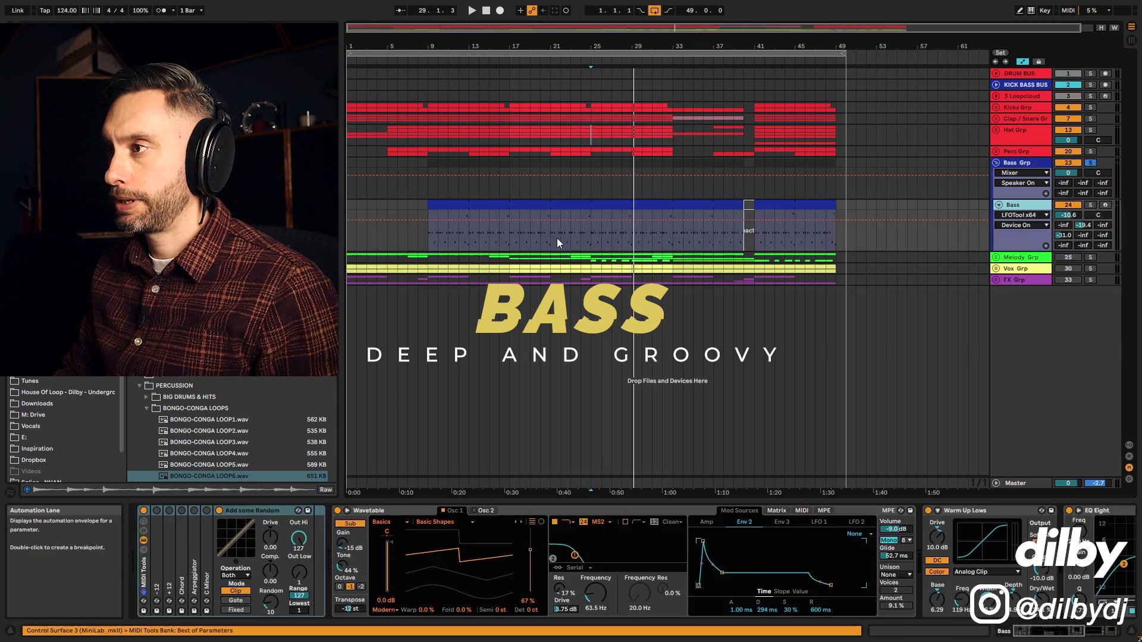
pyautogui.moveTo(555, 238); pyautogui.dragTo(581, 235)
pyautogui.doubleClick(580, 234)
pyautogui.moveTo(761, 366); pyautogui.dragTo(761, 293)
pyautogui.scroll(4, 729, 395)
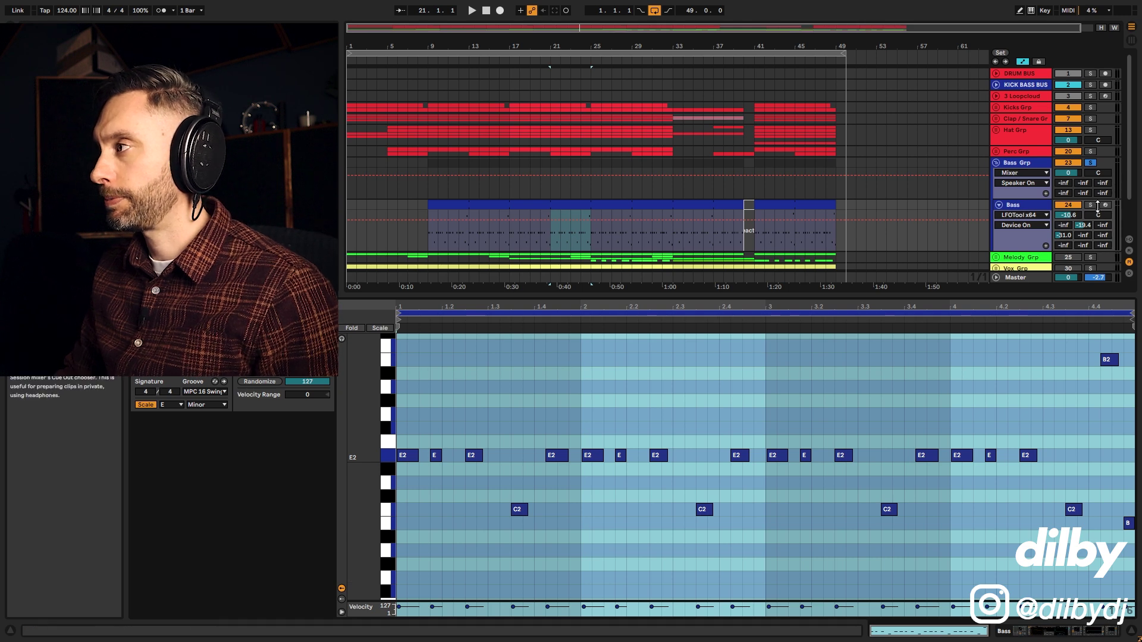
# - Raise the bass clip's B2 note at 4.4.2 to C3 and audition the bass from bar 11, both soloed and with the drums
pyautogui.moveTo(1116, 357); pyautogui.dragTo(1116, 345)
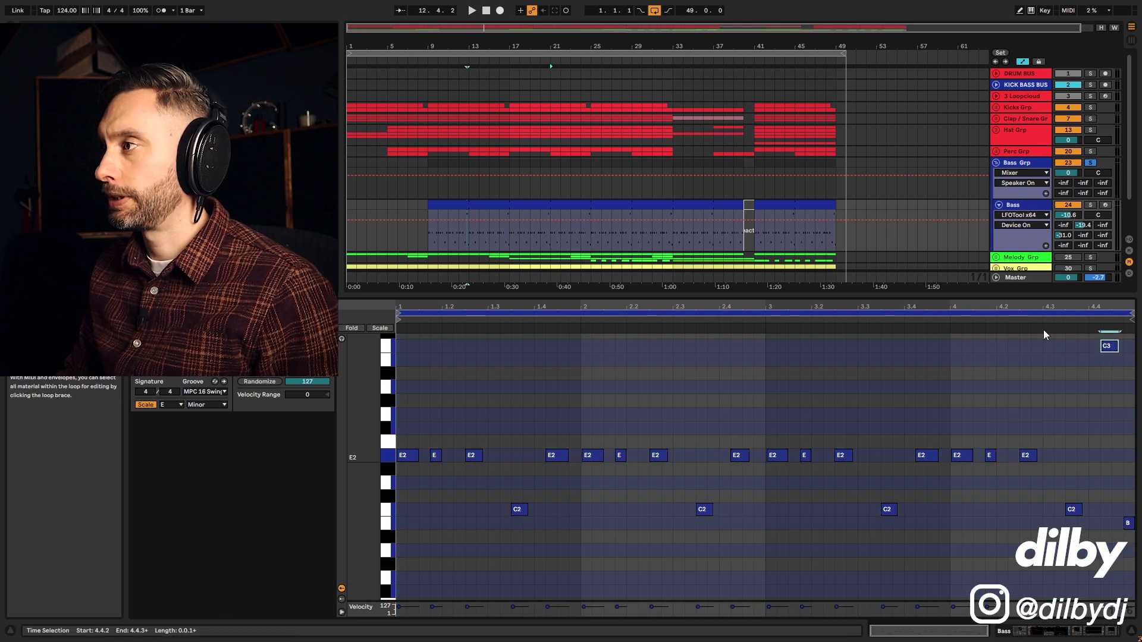
pyautogui.click(449, 237)
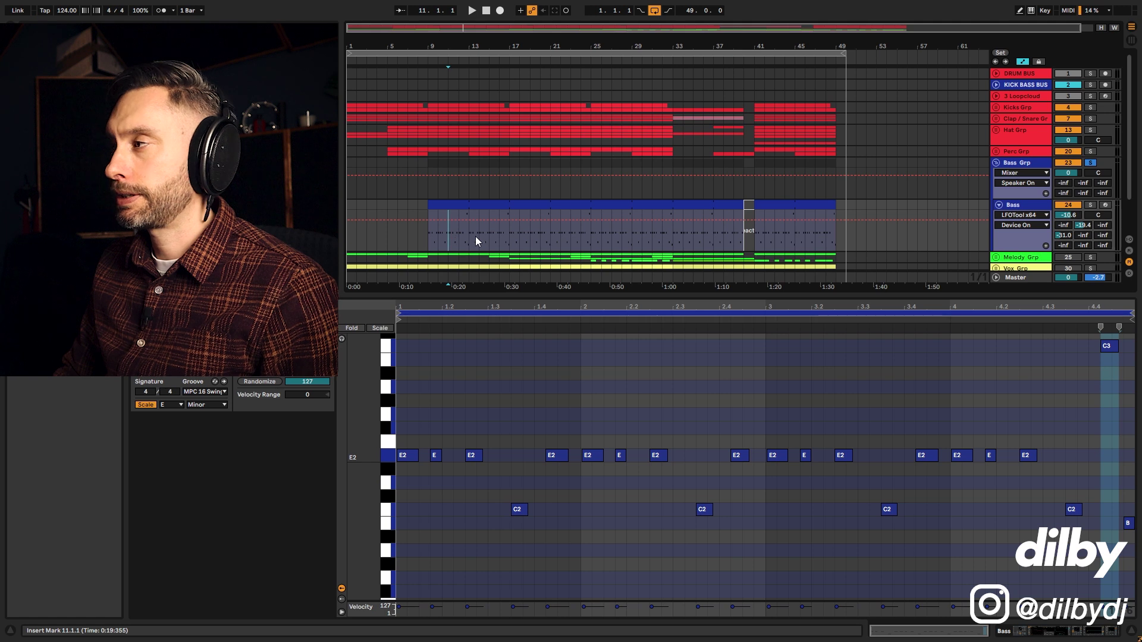
pyautogui.press('space')
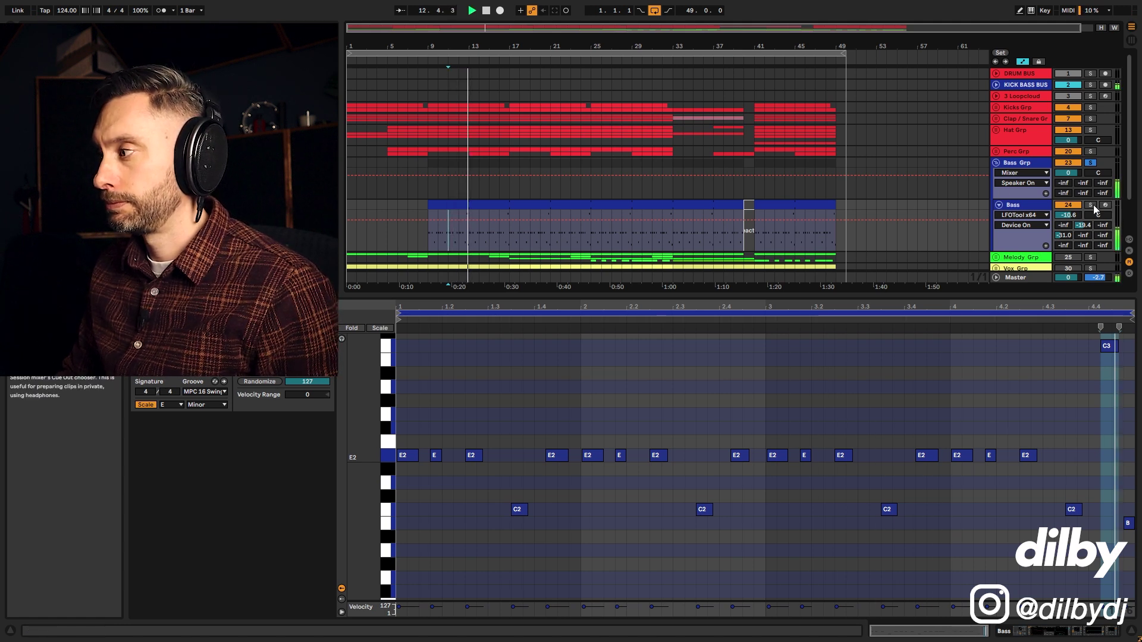
pyautogui.click(1091, 164)
pyautogui.press('space')
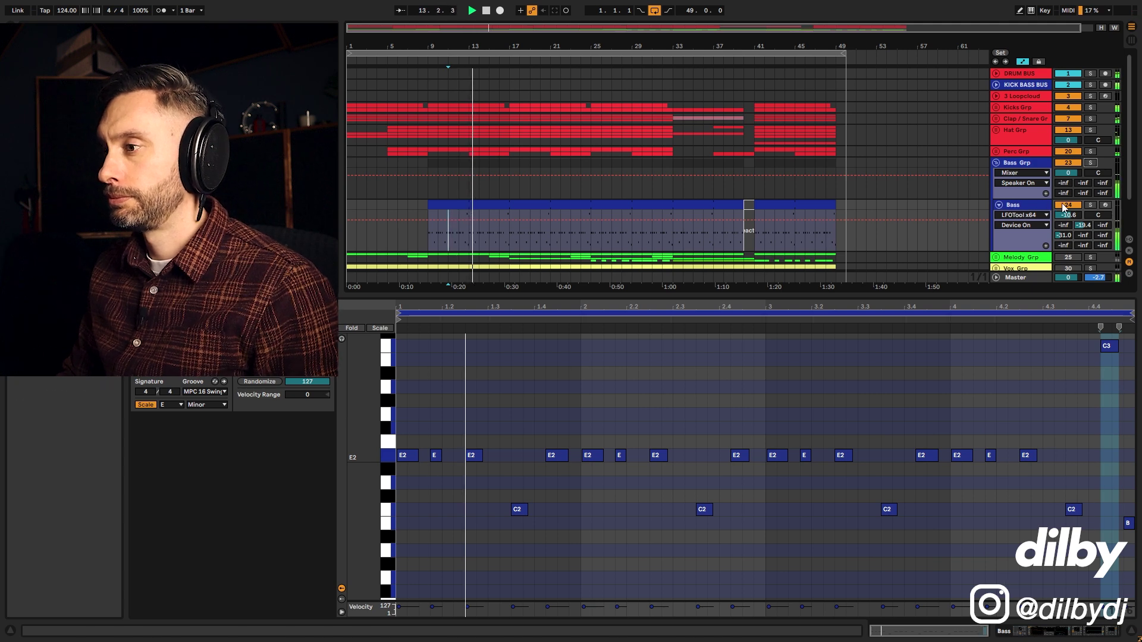
# - Show the Bass track's devices and audition the soloed bass with Wavetable's Osc 1 switched off and on
pyautogui.doubleClick(1028, 205)
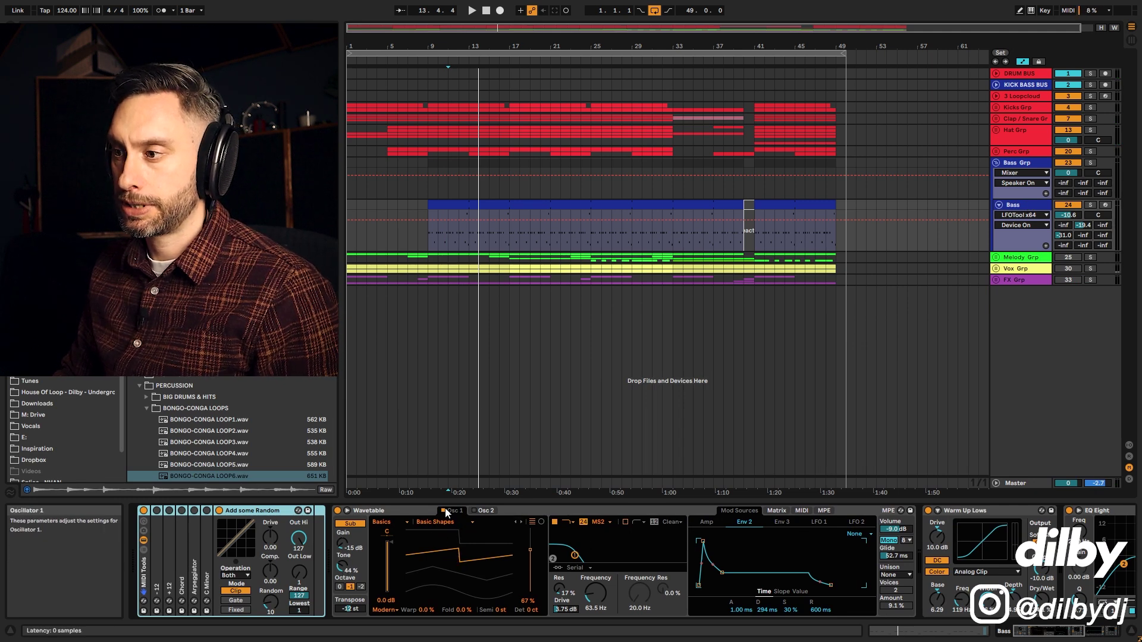
pyautogui.click(1091, 205)
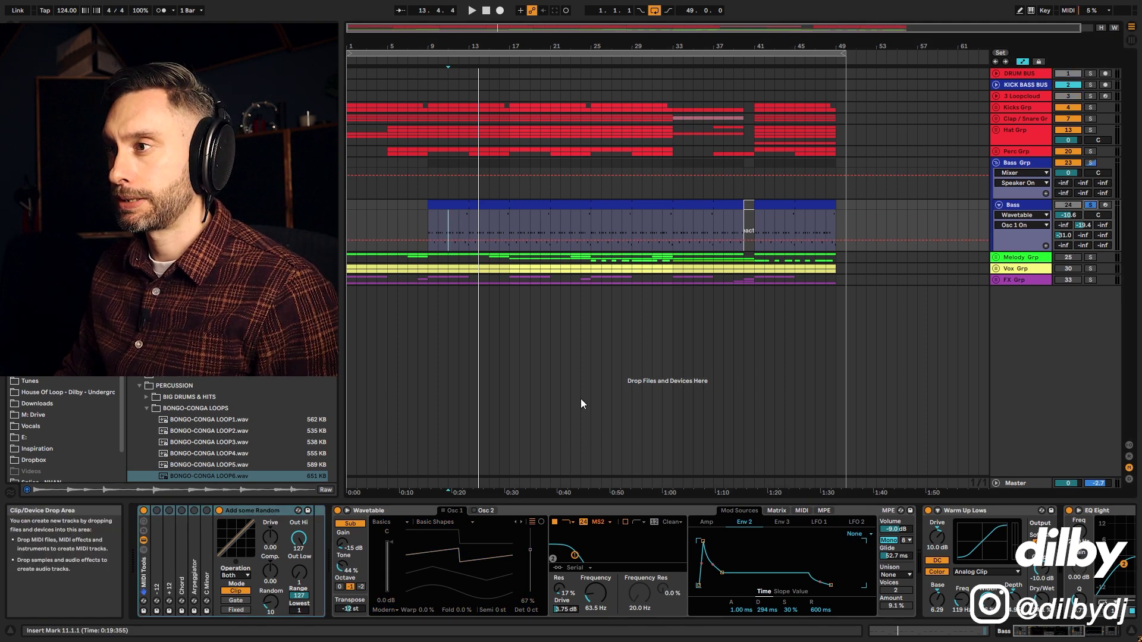
pyautogui.press('space')
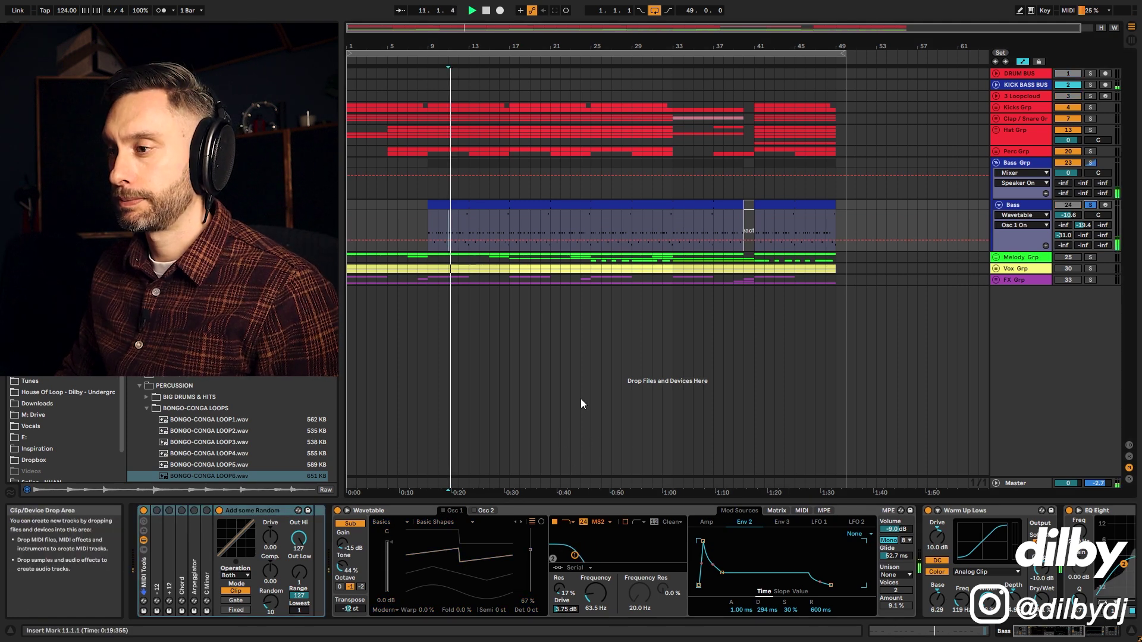
pyautogui.click(443, 511)
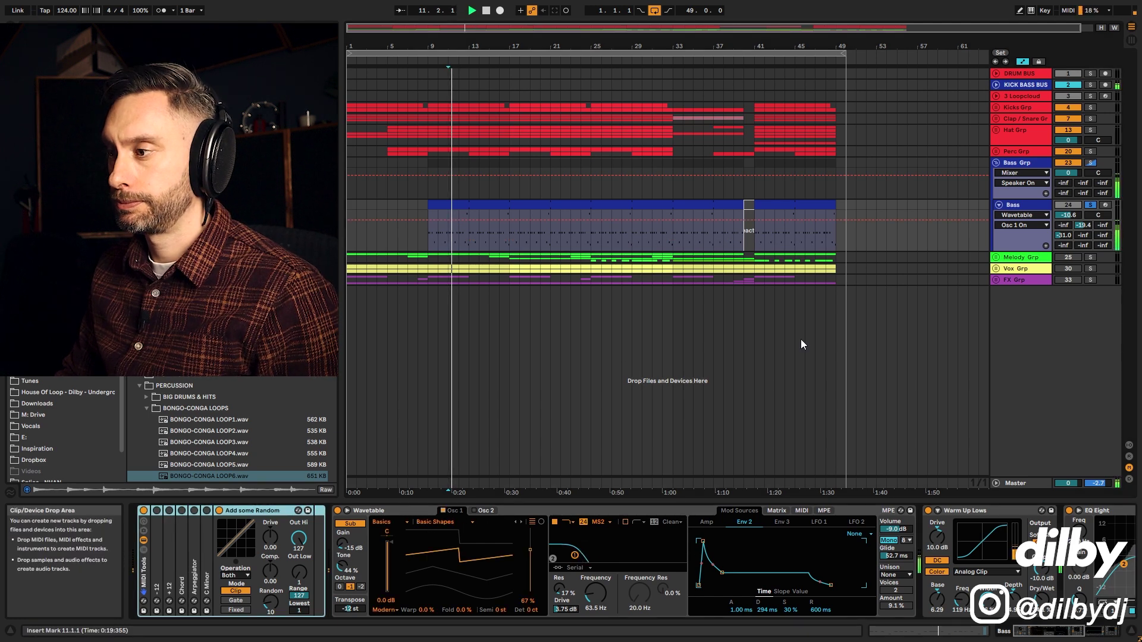
# - Compare the soloed bass with Wavetable's Filter 1 bypassed and enabled during playback
pyautogui.click(555, 523)
pyautogui.click(555, 523)
pyautogui.press('space')
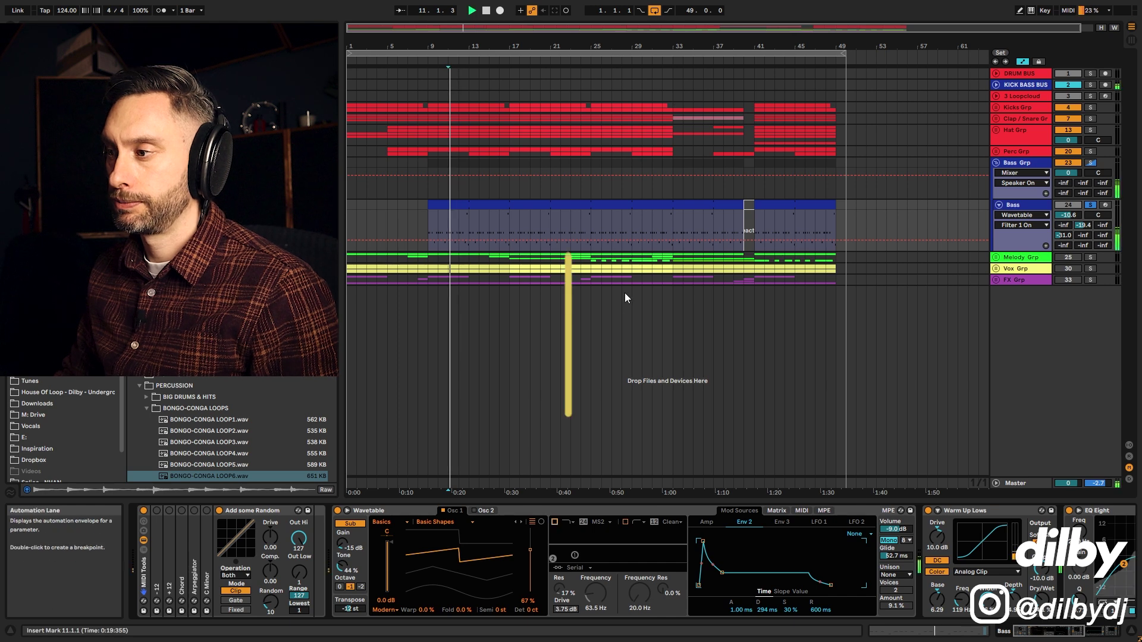
pyautogui.click(555, 523)
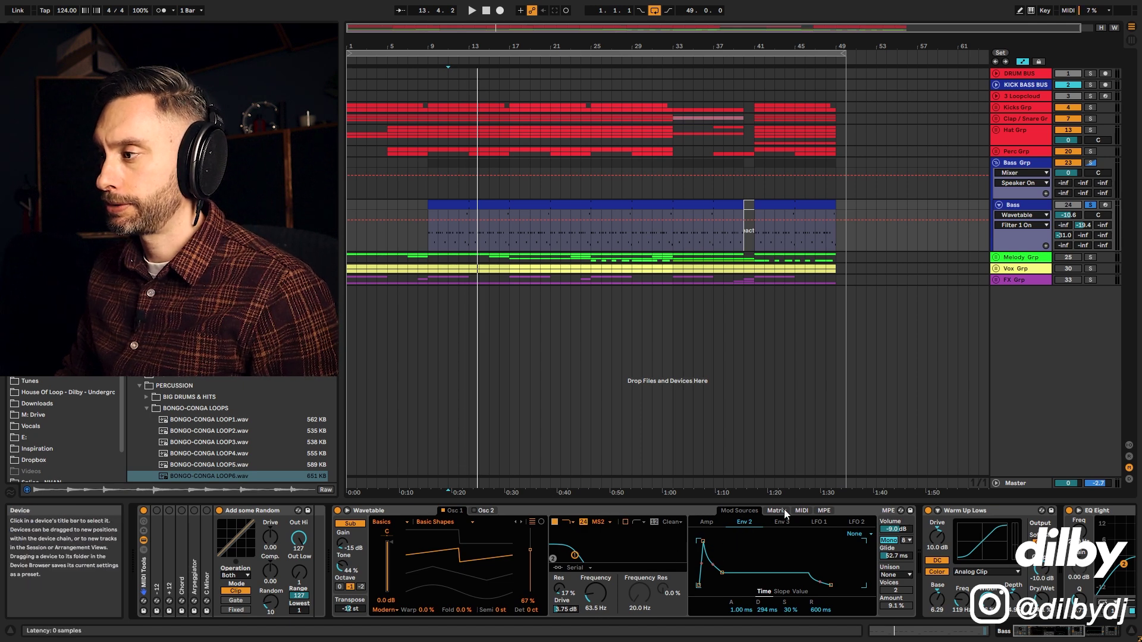
# - Examine the Add some Random device and Wavetable's modulation matrix, with Wavetable expanded to its large view
pyautogui.click(272, 512)
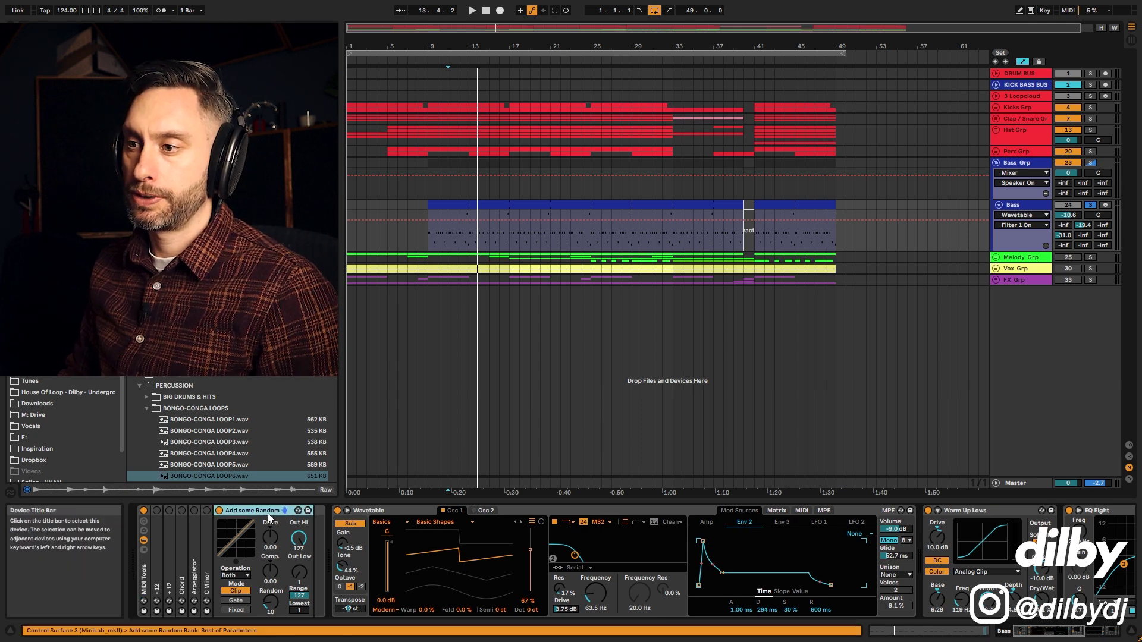
pyautogui.click(774, 511)
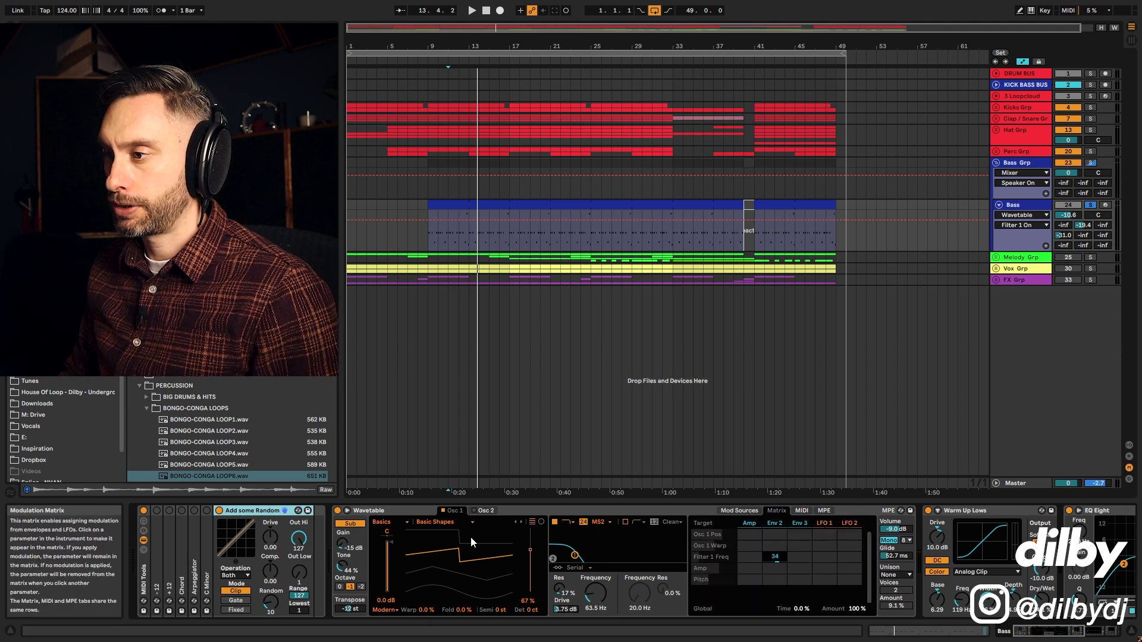
pyautogui.click(346, 511)
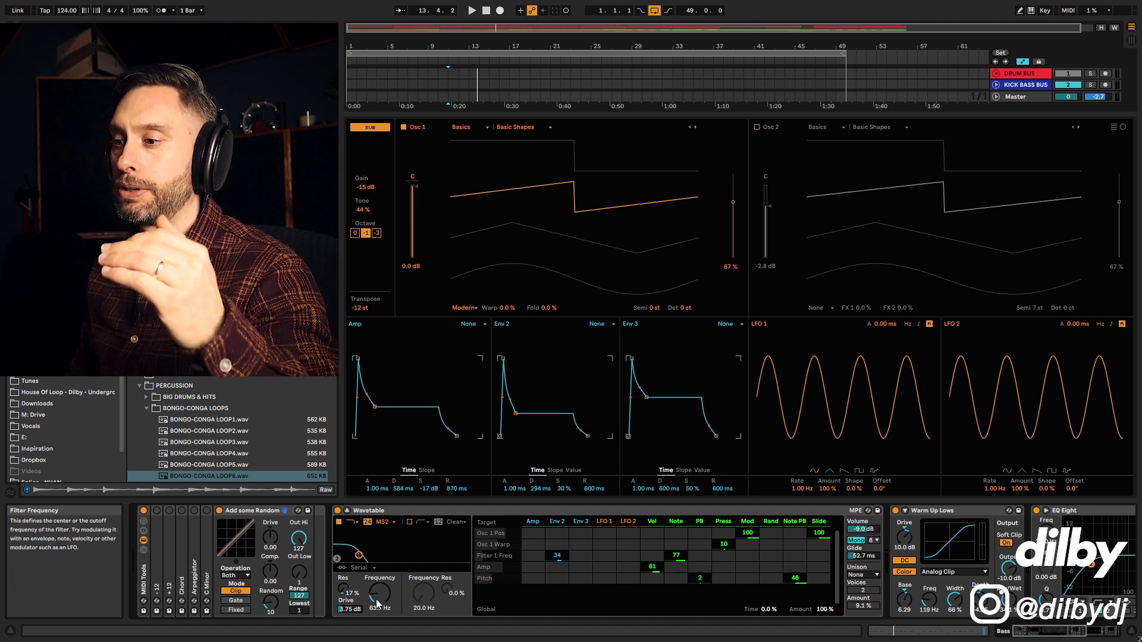
# - Compare the soloed bass from bar 20 with the Warm Up Lows device bypassed and enabled, with Wavetable collapsed to its compact view
pyautogui.click(348, 511)
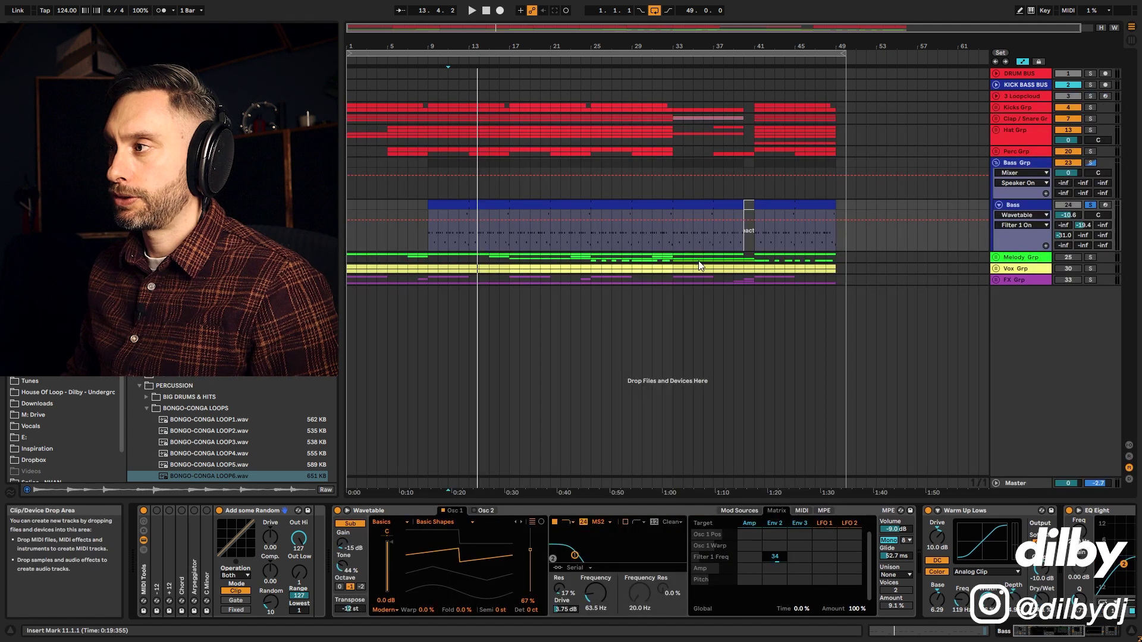
pyautogui.doubleClick(548, 237)
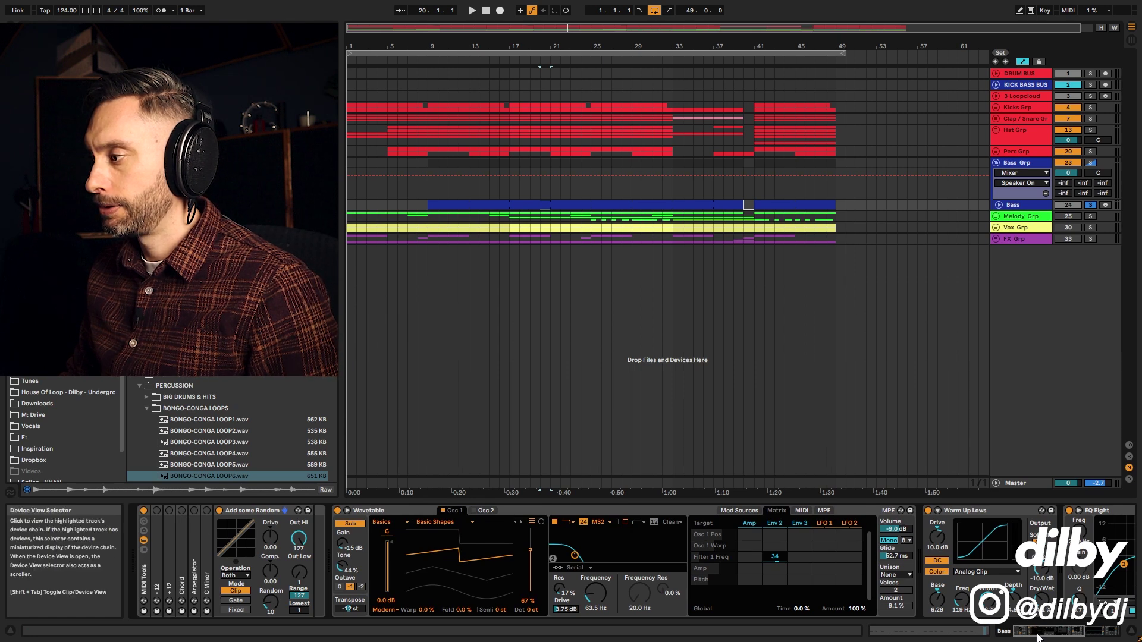
pyautogui.click(1099, 631)
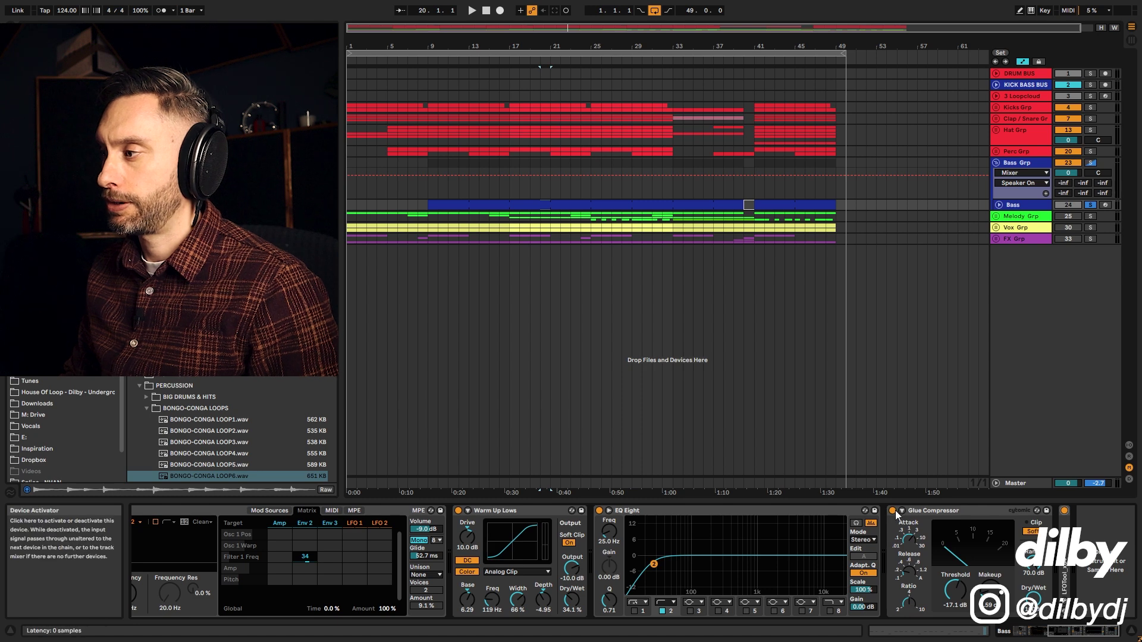
pyautogui.click(458, 510)
pyautogui.click(509, 511)
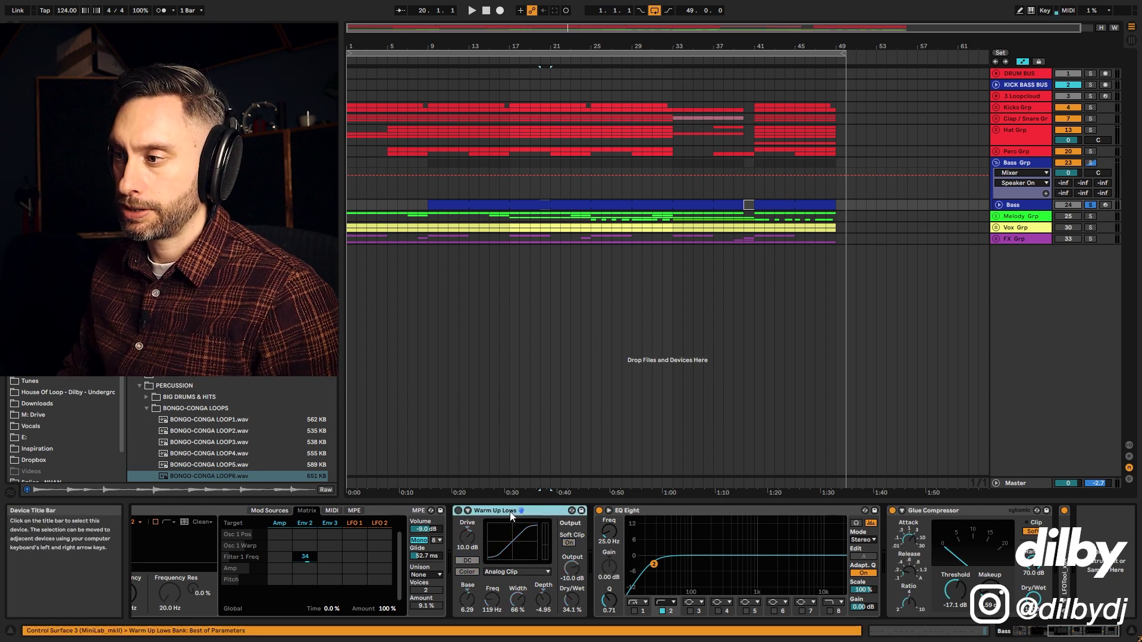
pyautogui.press('space')
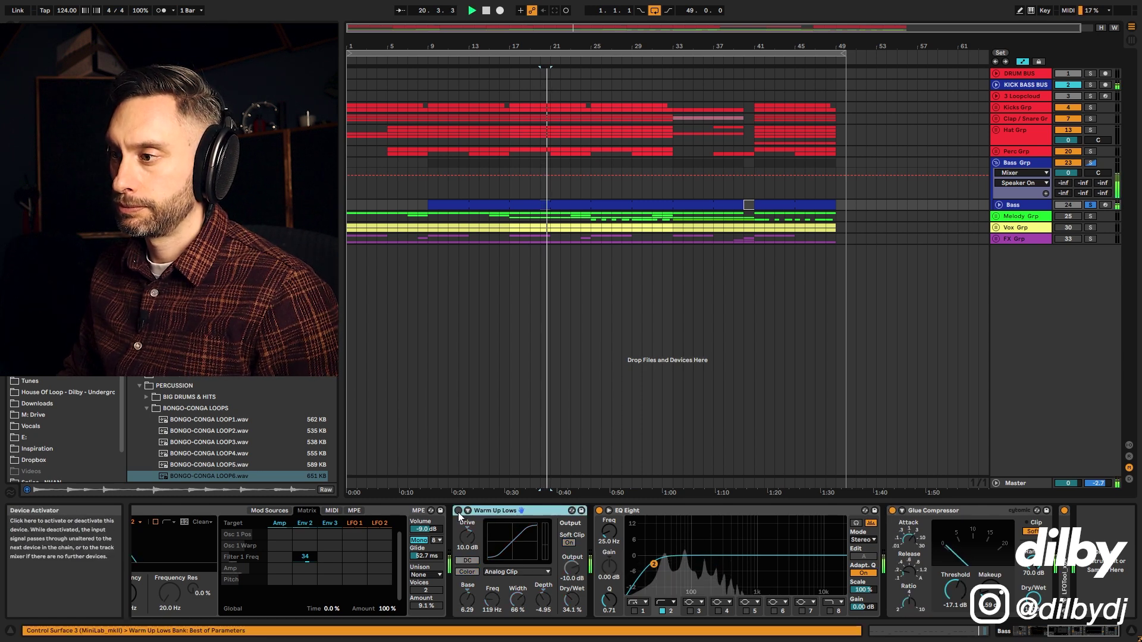
pyautogui.click(458, 511)
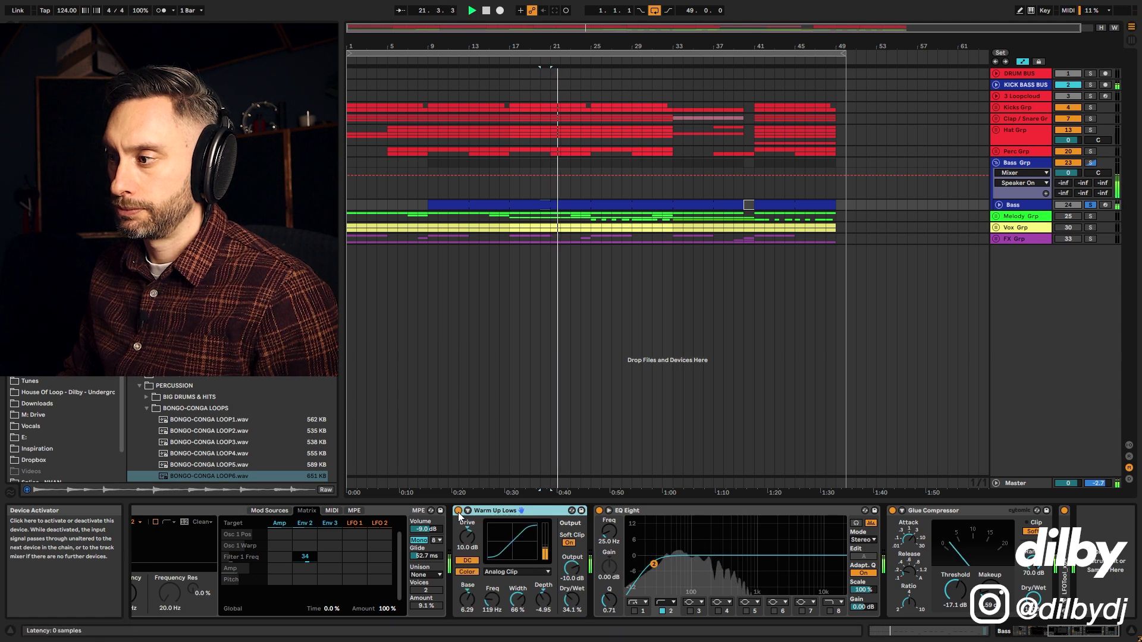
pyautogui.press('space')
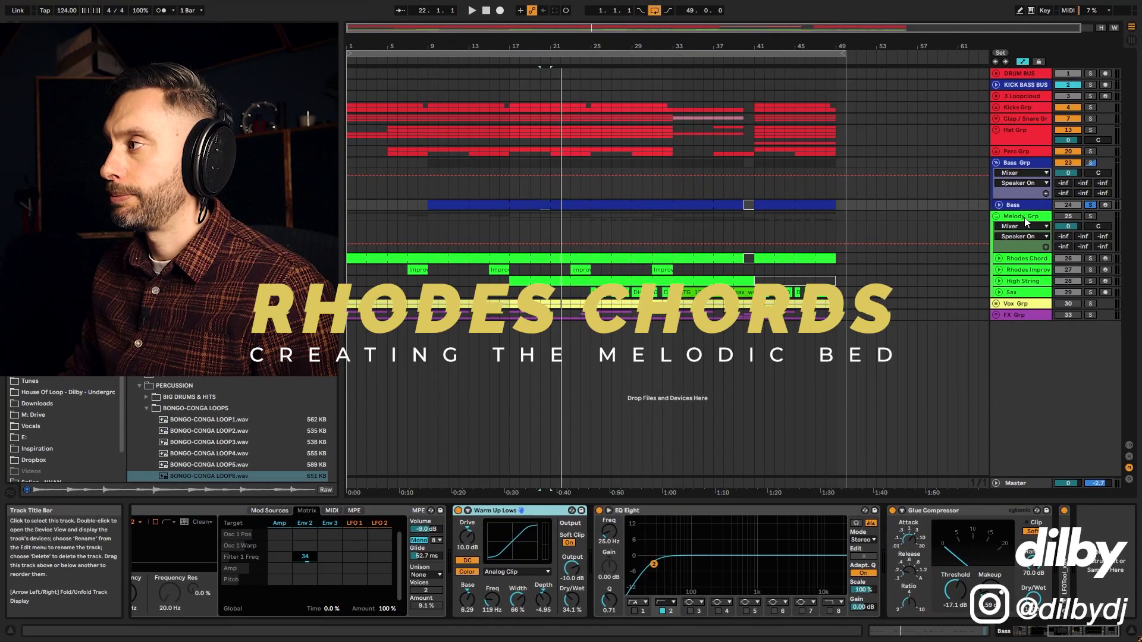
# - Show the Melody group's Rhodes Chord track unfolded and open its first clip in the note editor
pyautogui.click(1025, 222)
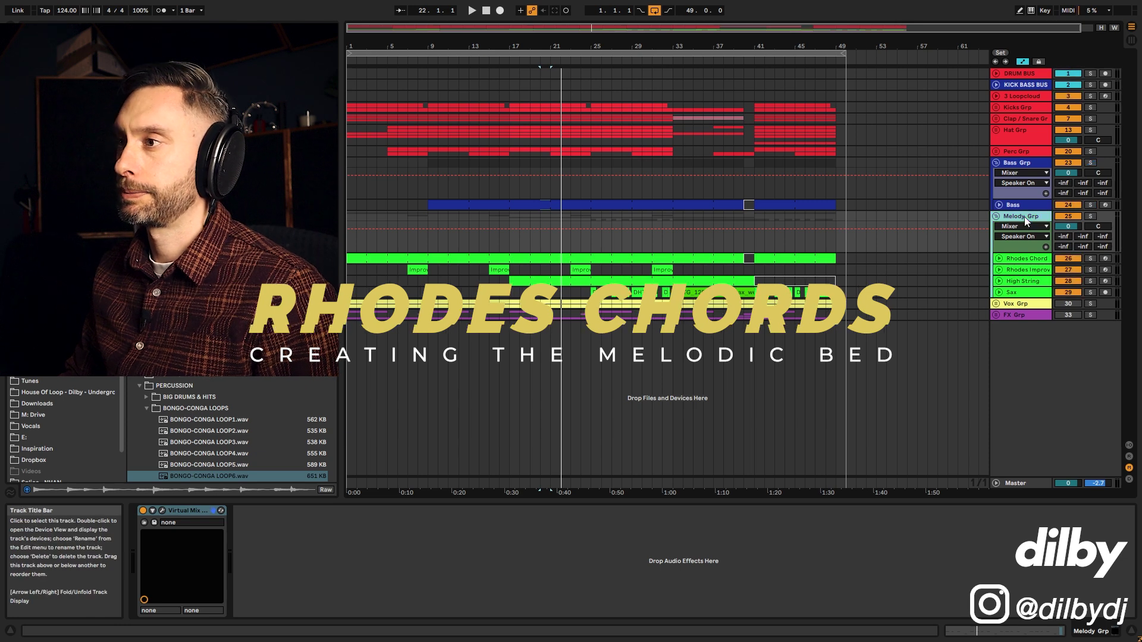
pyautogui.click(1025, 258)
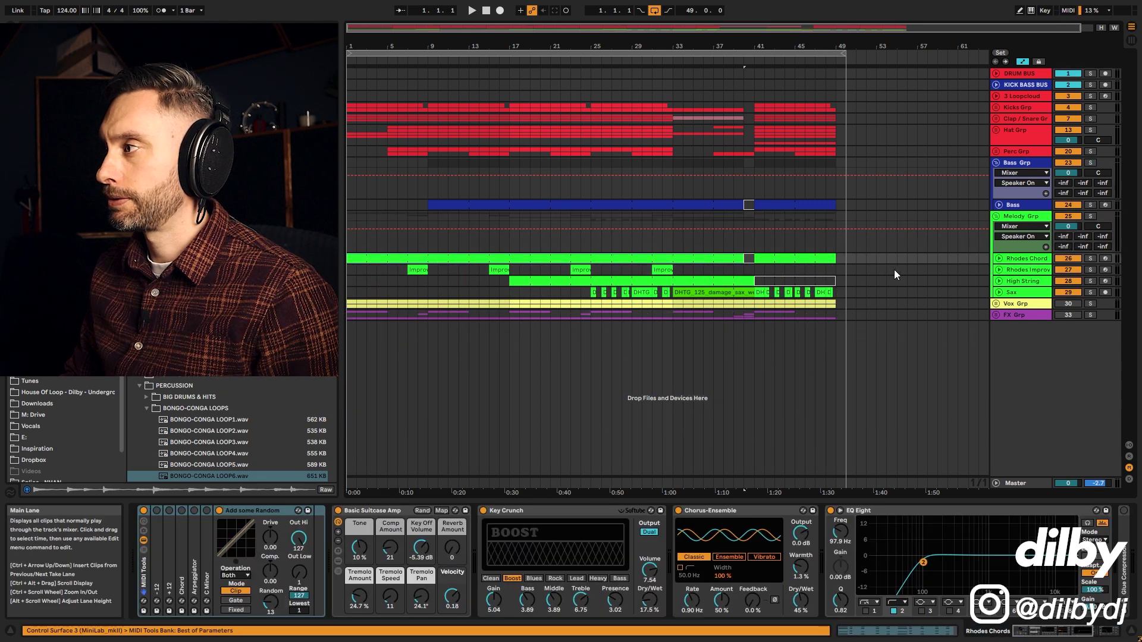
pyautogui.press('u')
pyautogui.moveTo(585, 266); pyautogui.dragTo(510, 271)
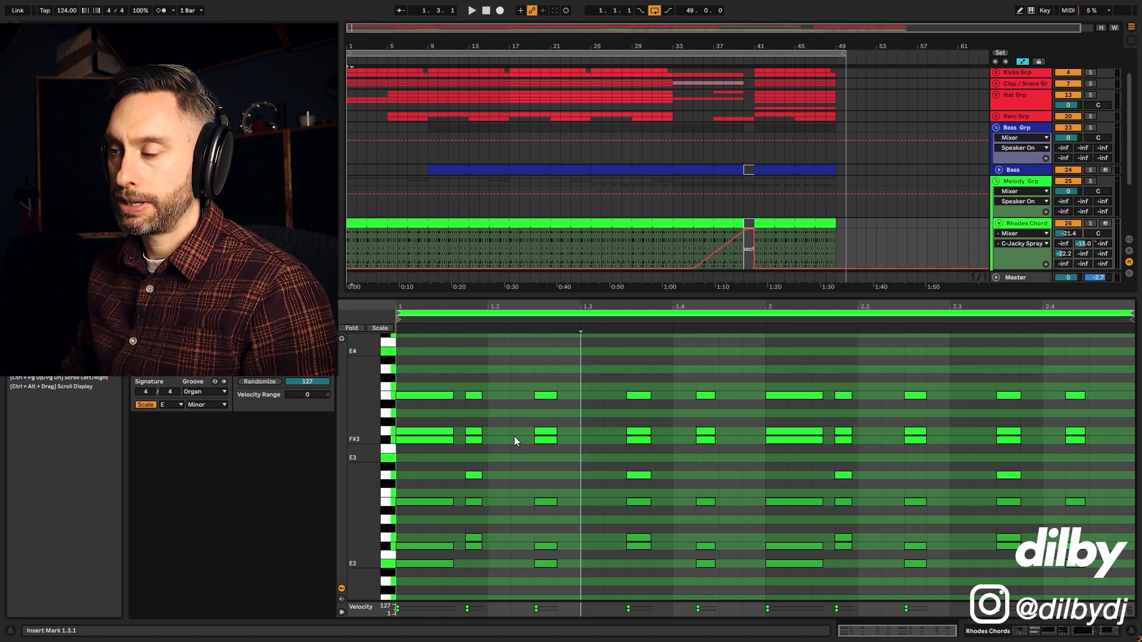
pyautogui.press('b')
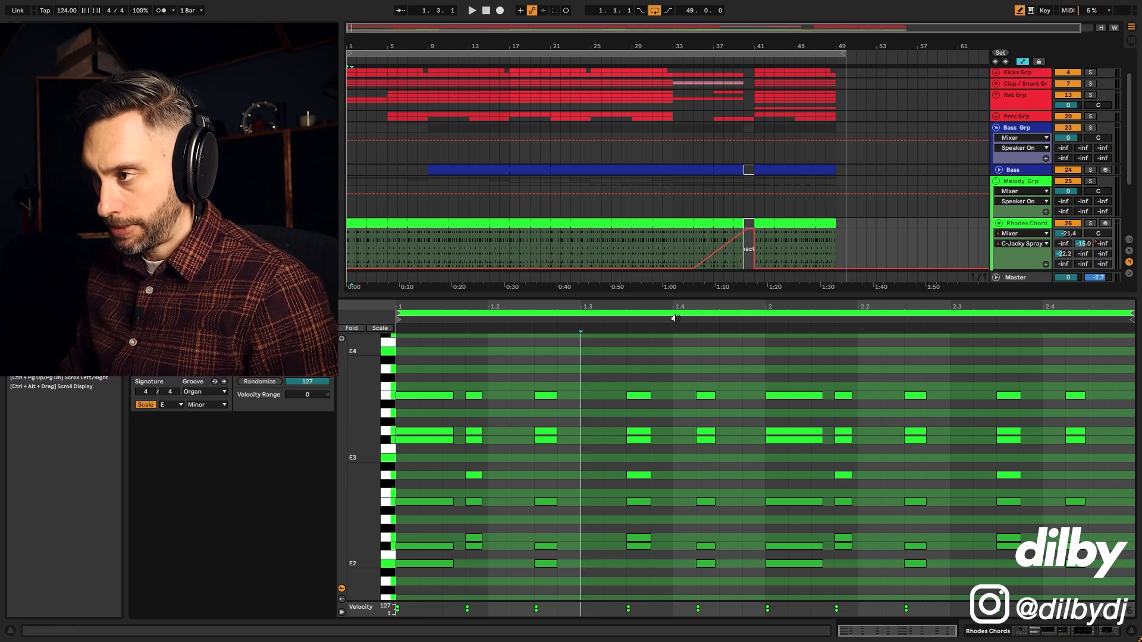
pyautogui.click(523, 386)
pyautogui.hotkey('ctrl', 'z')
pyautogui.hotkey('ctrl', 'z')
pyautogui.press('b')
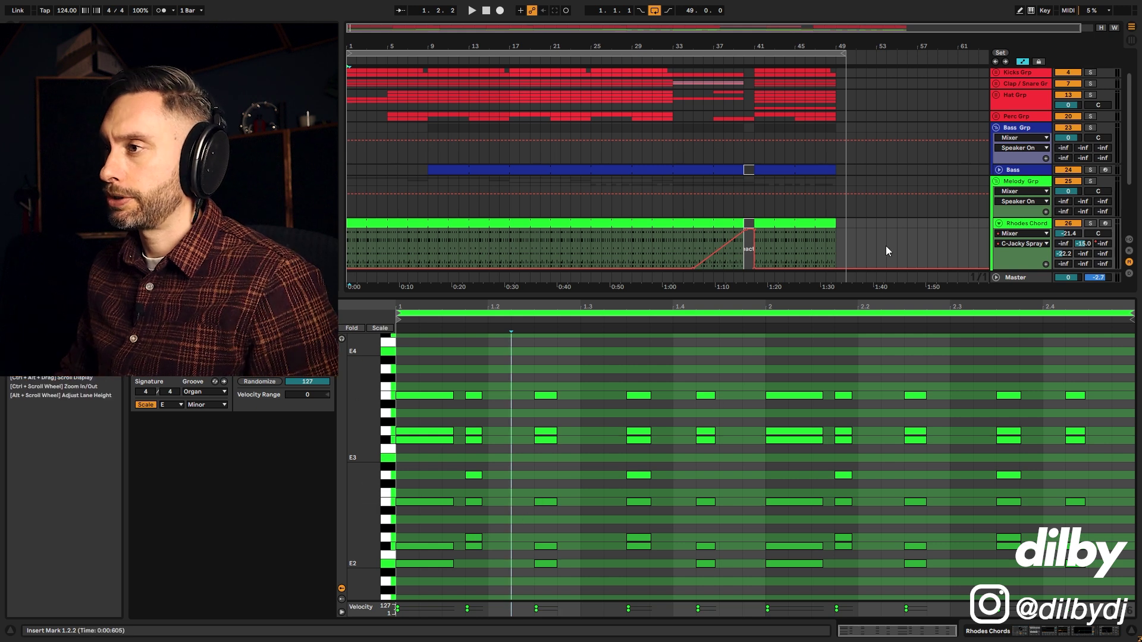
# - Solo the Rhodes Chord track and audition it from bar 11
pyautogui.click(447, 244)
pyautogui.press('space')
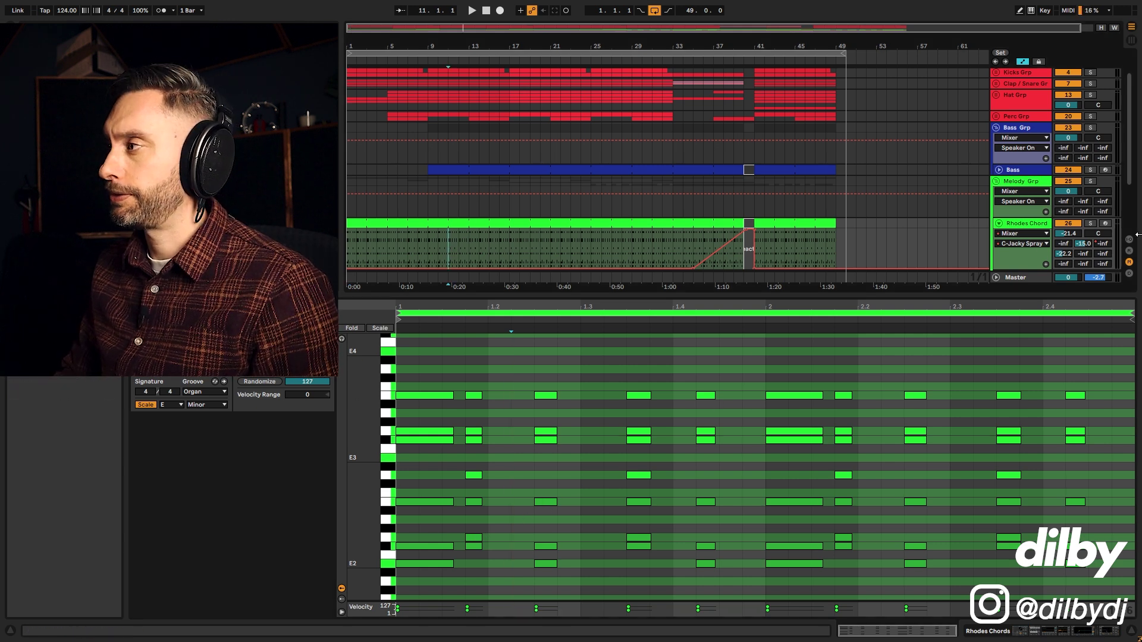
pyautogui.click(1090, 223)
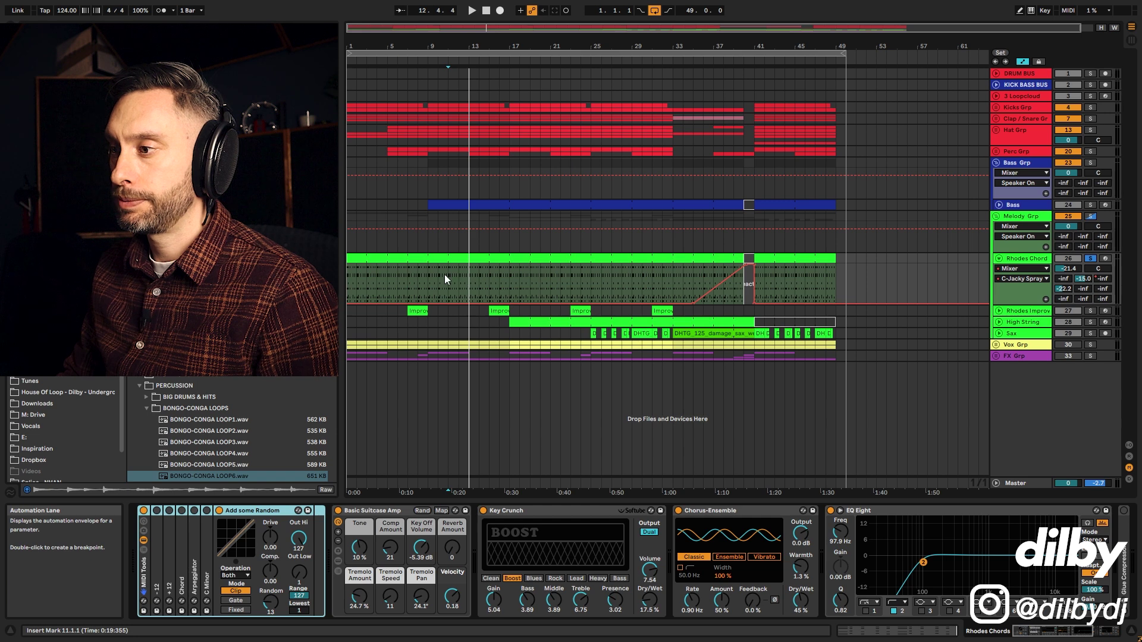
# - Open the Rhodes Chord clip and examine its Organ groove settings in the Groove Pool
pyautogui.doubleClick(481, 258)
pyautogui.moveTo(205, 295); pyautogui.dragTo(205, 345)
pyautogui.click(204, 442)
pyautogui.click(203, 441)
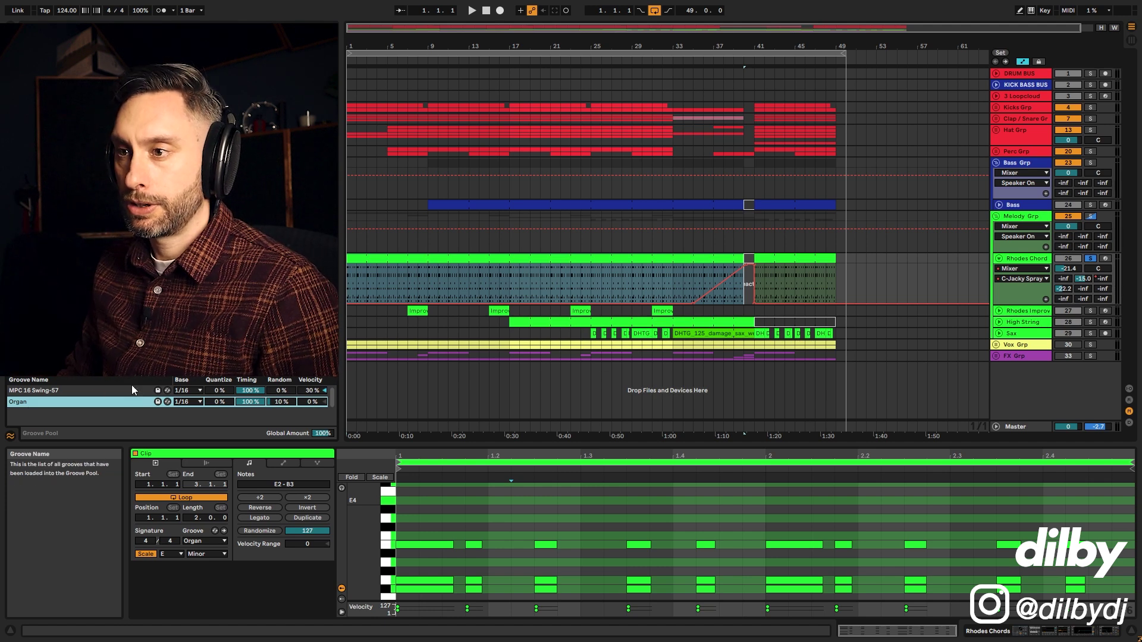
# - Set the Rhodes Chord clips' groove to None and audition the chords with the note editor enlarged
pyautogui.click(223, 531)
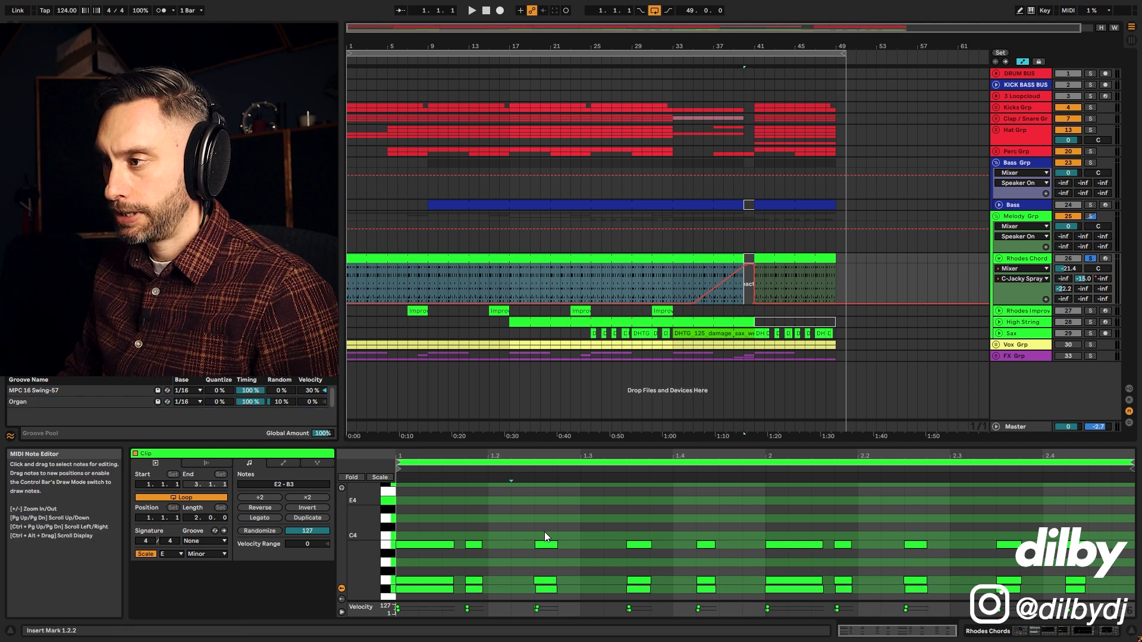
pyautogui.moveTo(609, 443); pyautogui.dragTo(636, 158)
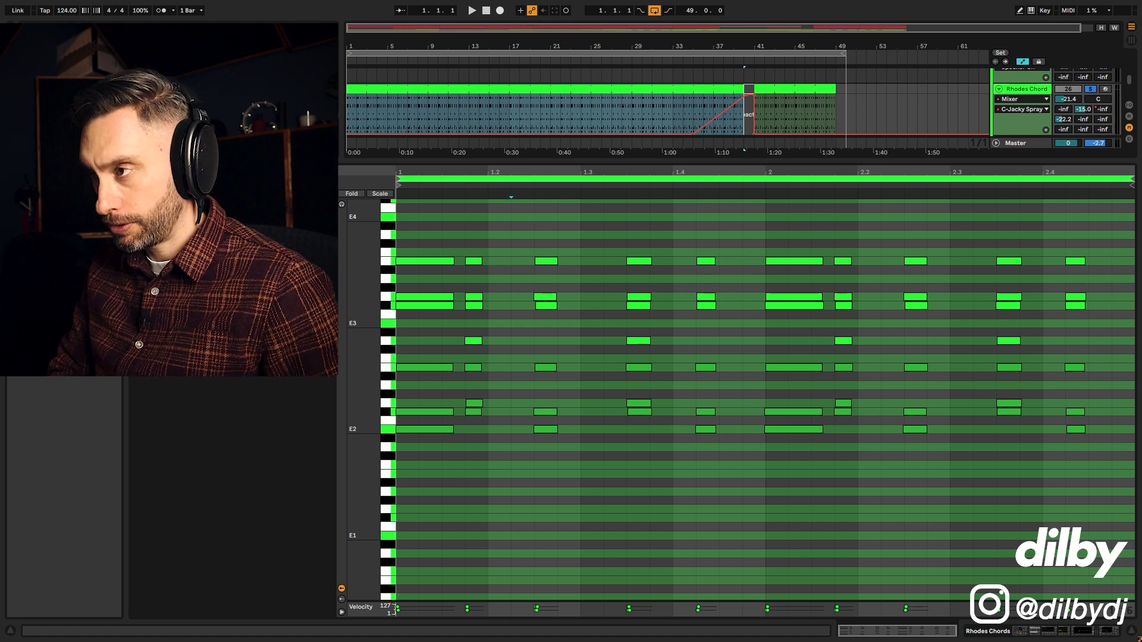
pyautogui.press('space')
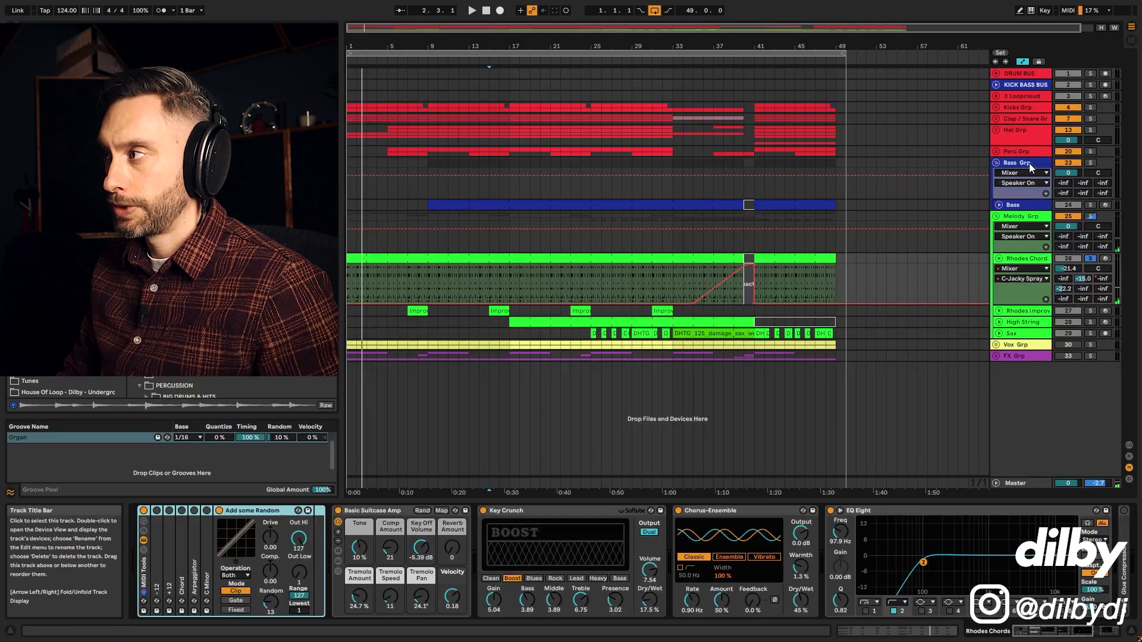
# - Show the Rhodes Chord track's Auto Filter Frequency automation and audition the soloed chords from bar 10
pyautogui.click(1031, 168)
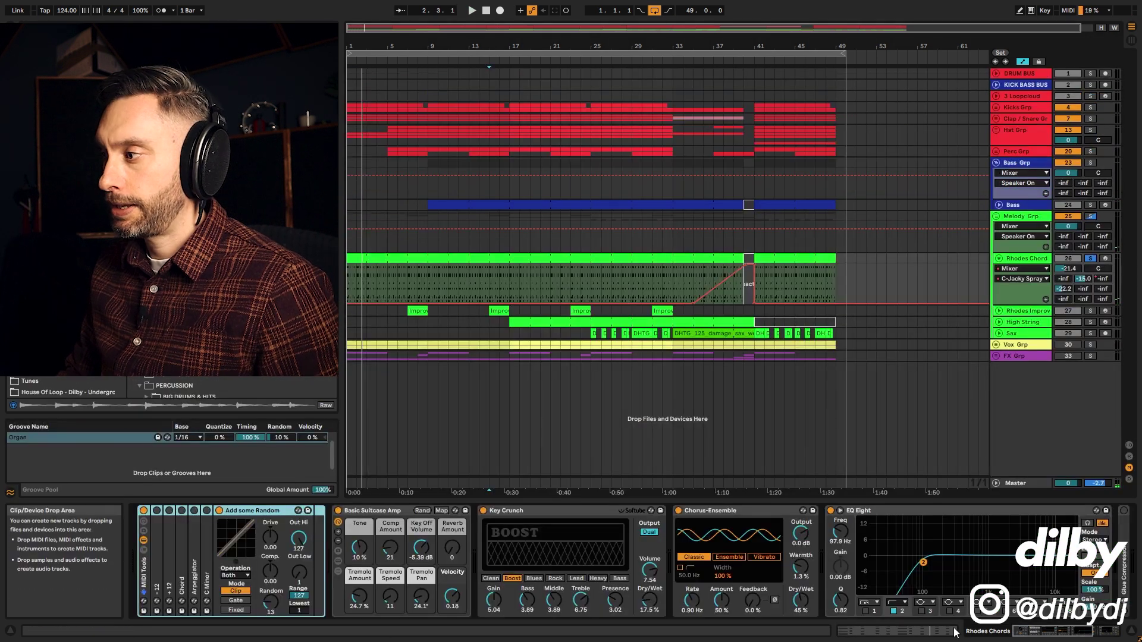
pyautogui.click(923, 573)
pyautogui.click(392, 274)
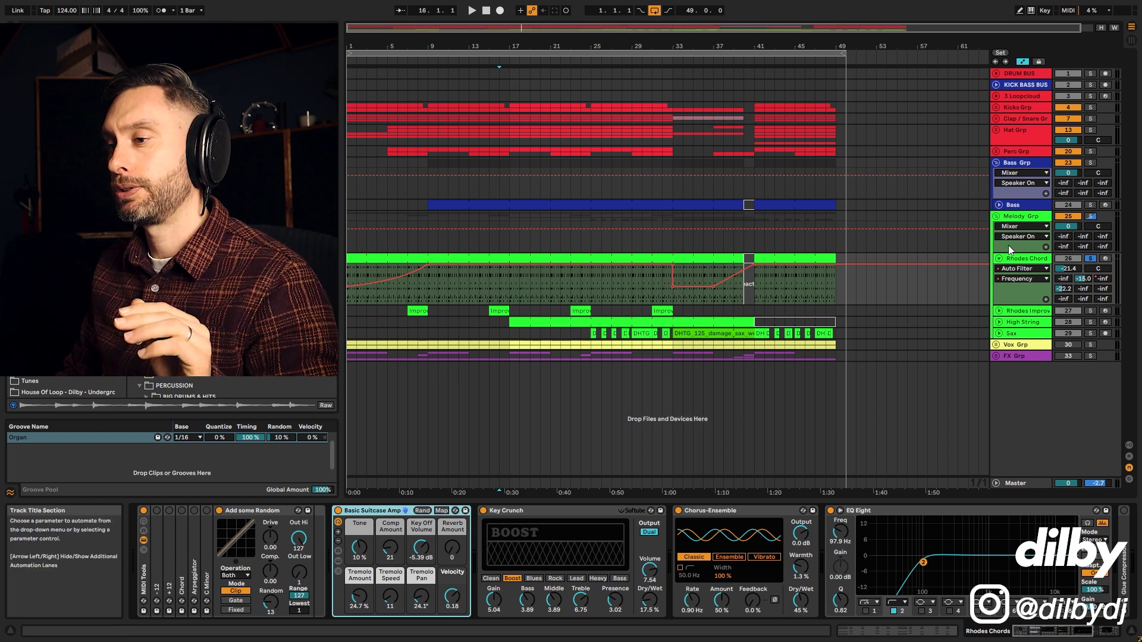
pyautogui.click(433, 289)
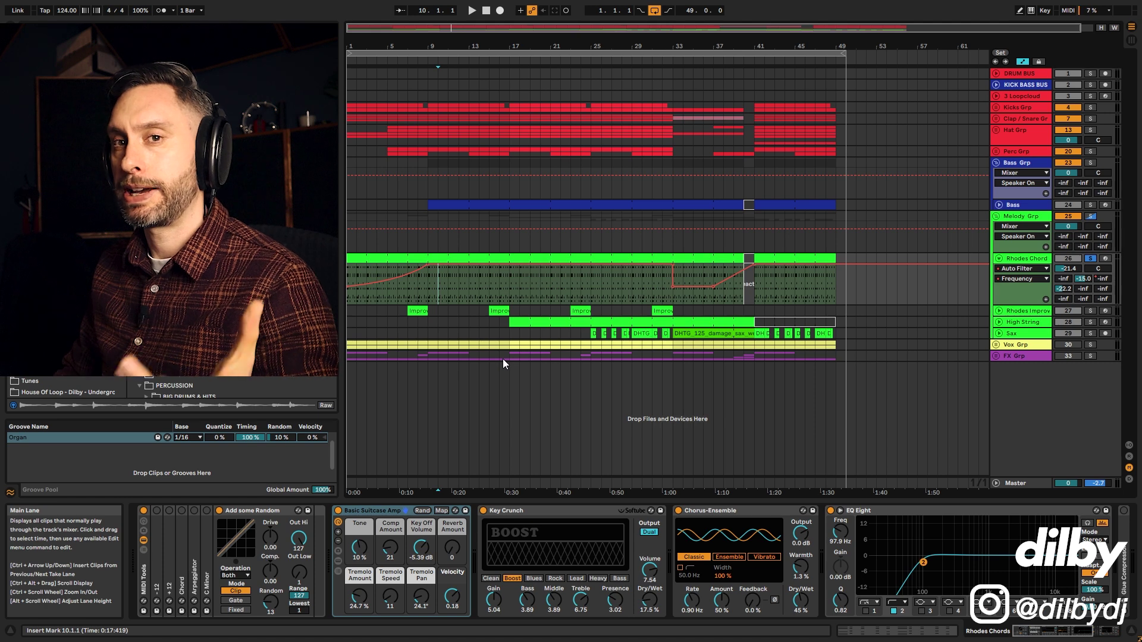
pyautogui.press('space')
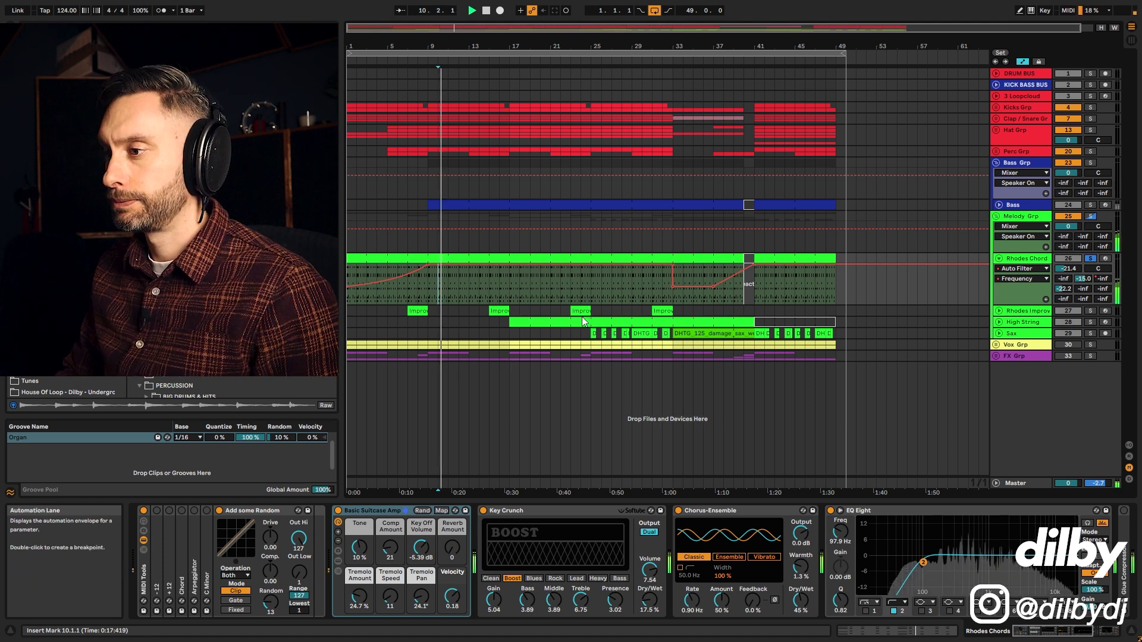
# - Compare the soloed Rhodes chords with Key Crunch and Chorus-Ensemble bypassed and enabled, and unsolo the track
pyautogui.click(521, 512)
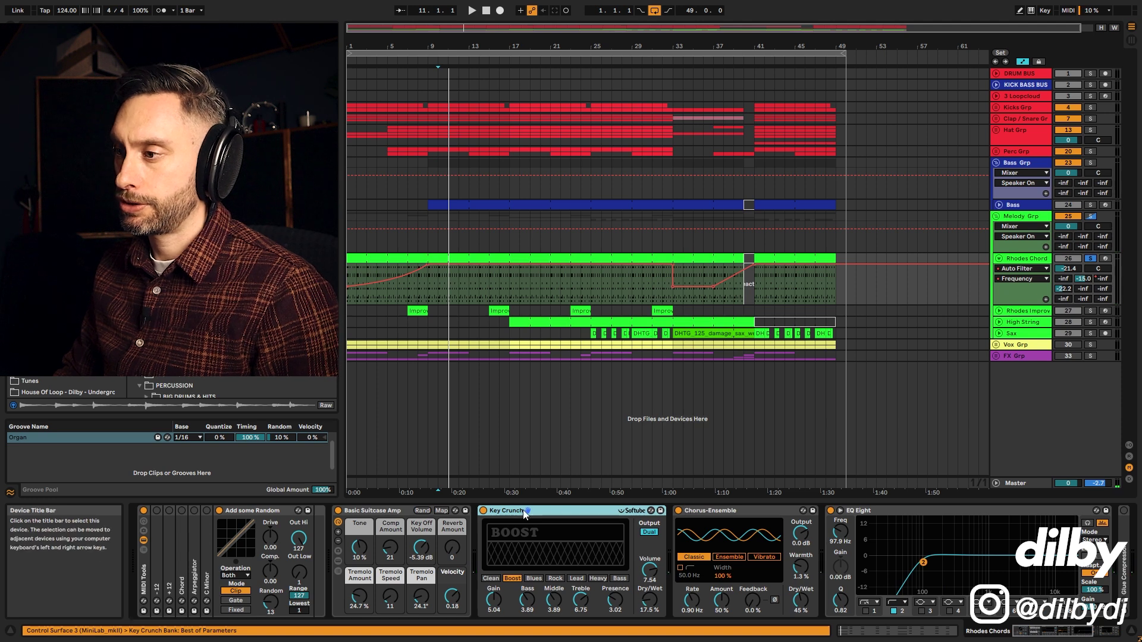
pyautogui.click(483, 510)
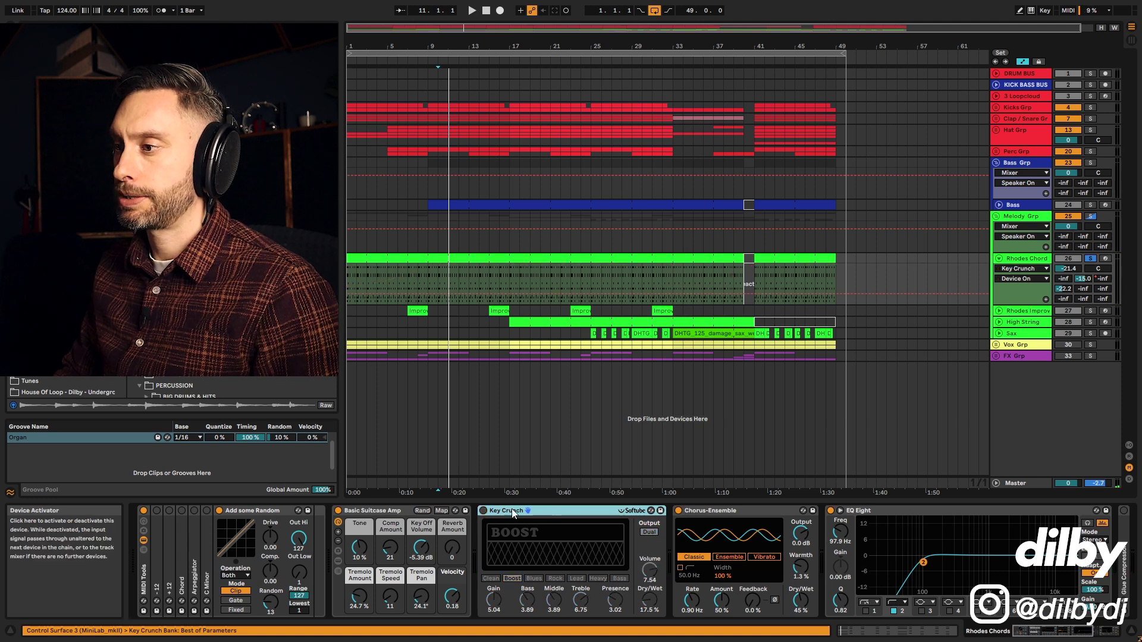
pyautogui.click(678, 510)
pyautogui.press('space')
pyautogui.click(483, 510)
pyautogui.click(679, 510)
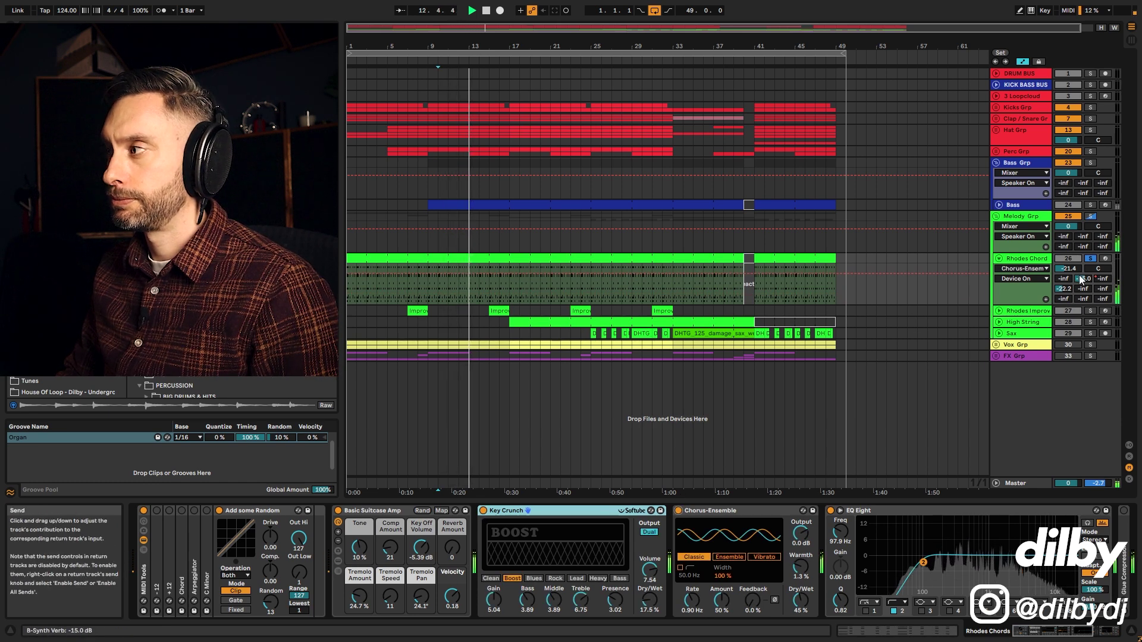
pyautogui.click(1090, 258)
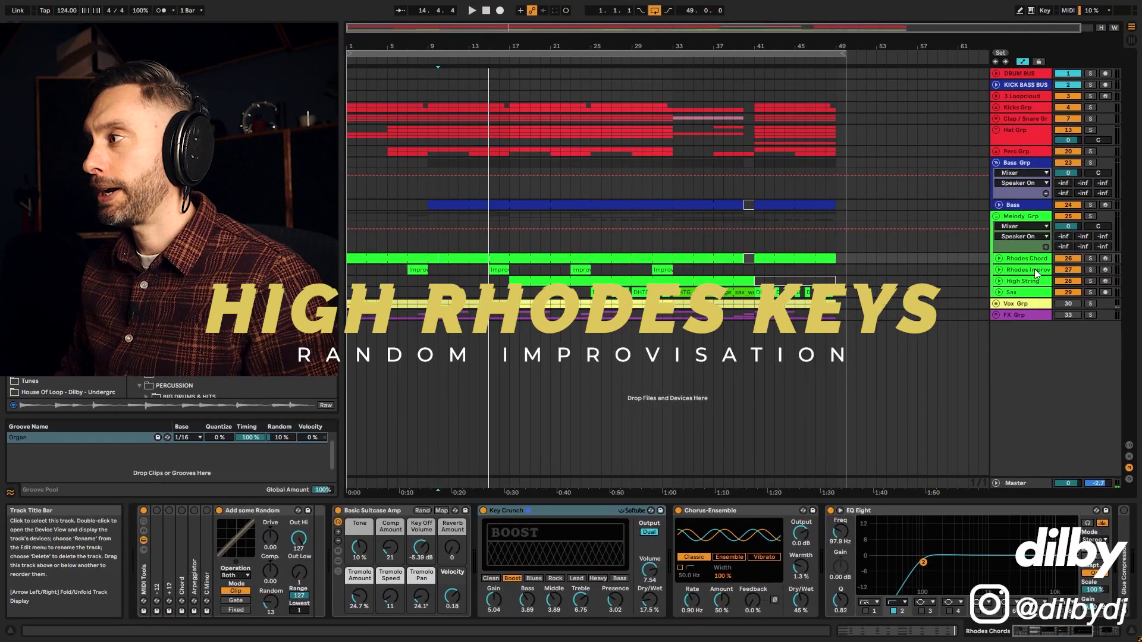
# - Show the Rhodes Improv track's devices with the track unfolded, and audition it soloed from bars 8 and 16
pyautogui.click(1026, 270)
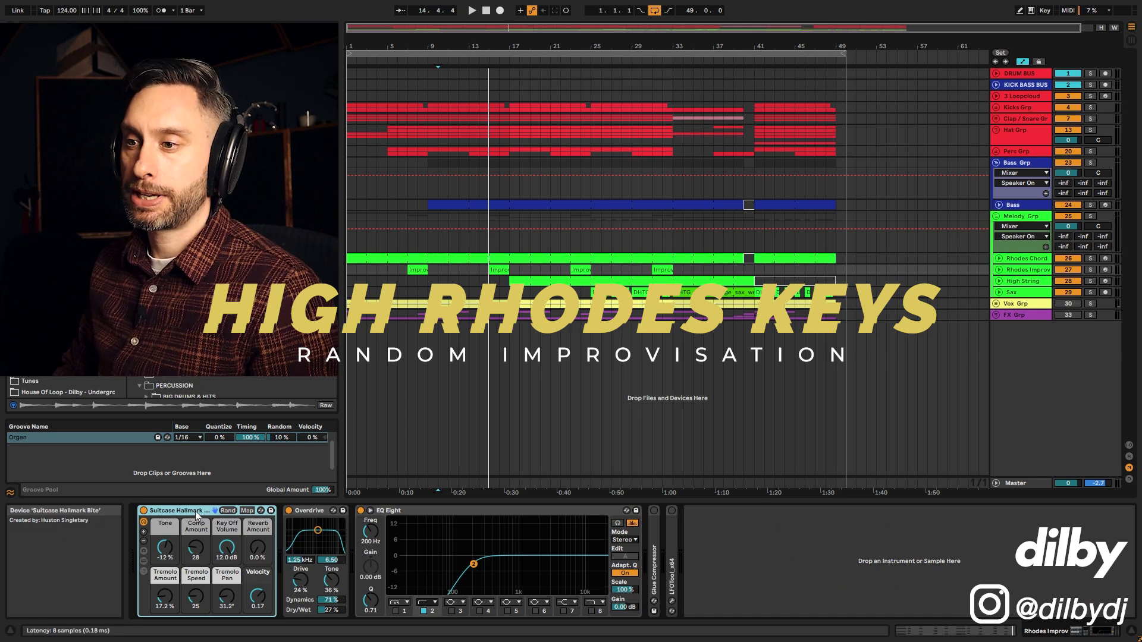
pyautogui.click(502, 270)
pyautogui.click(1000, 270)
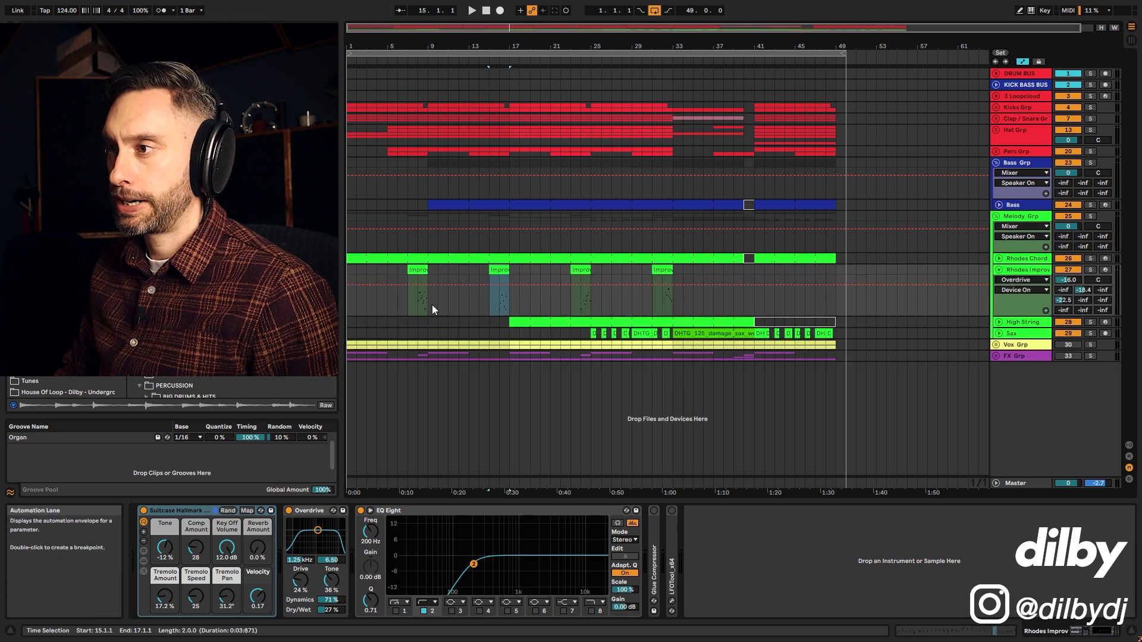
pyautogui.click(1091, 270)
pyautogui.press('space')
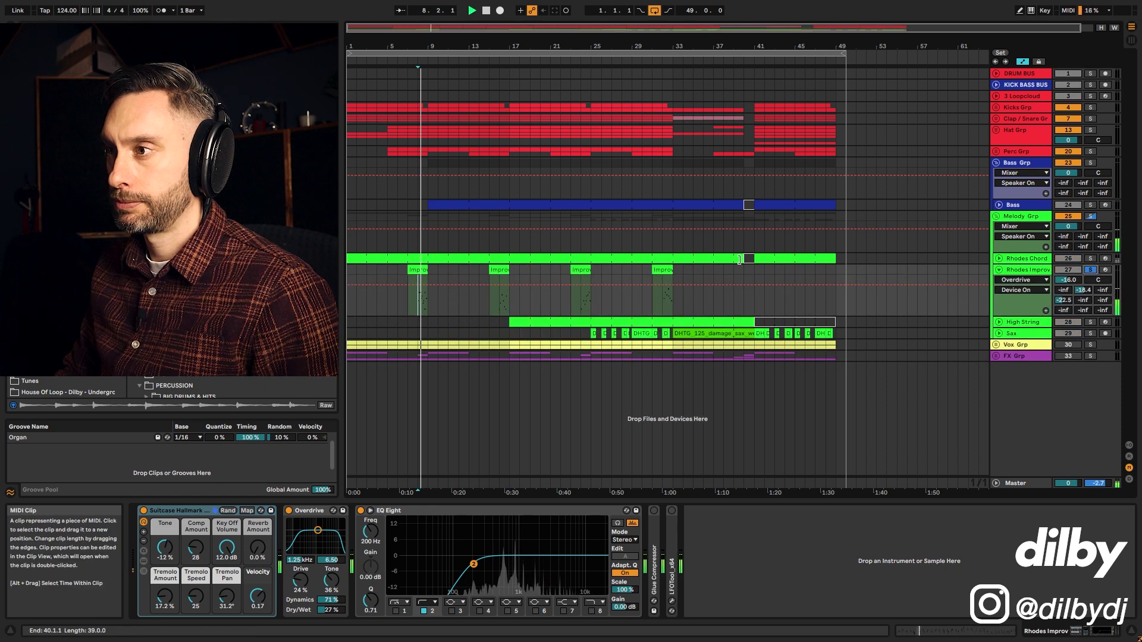
pyautogui.click(498, 306)
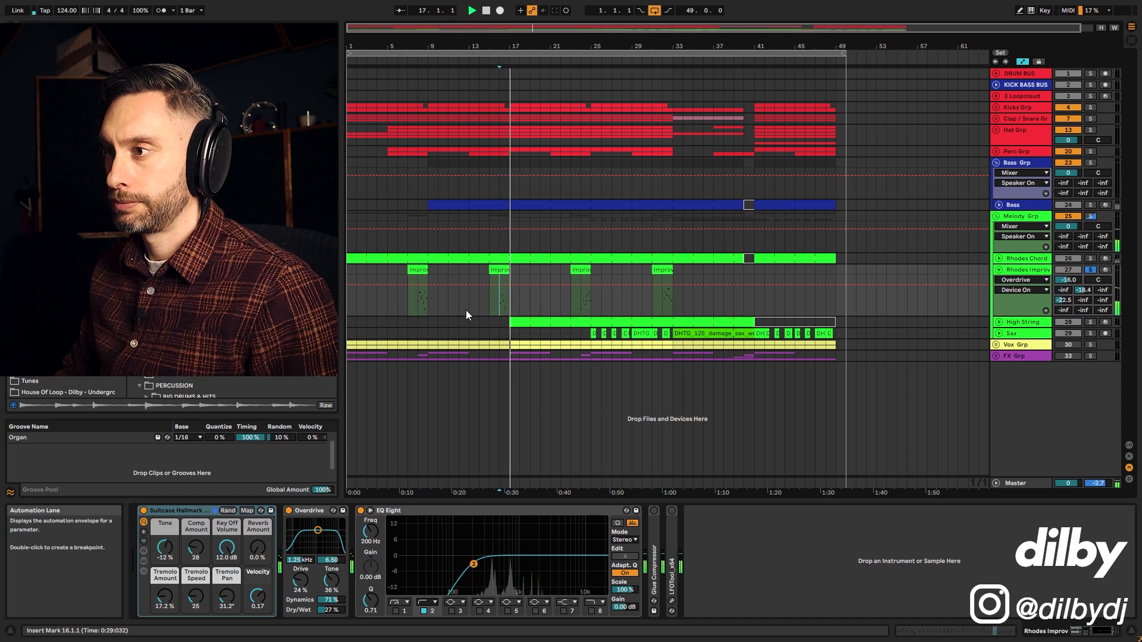
# - Examine the notes of the Rhodes Improv clips within the full recorded improvisation, and return to the devices with the track folded
pyautogui.doubleClick(420, 272)
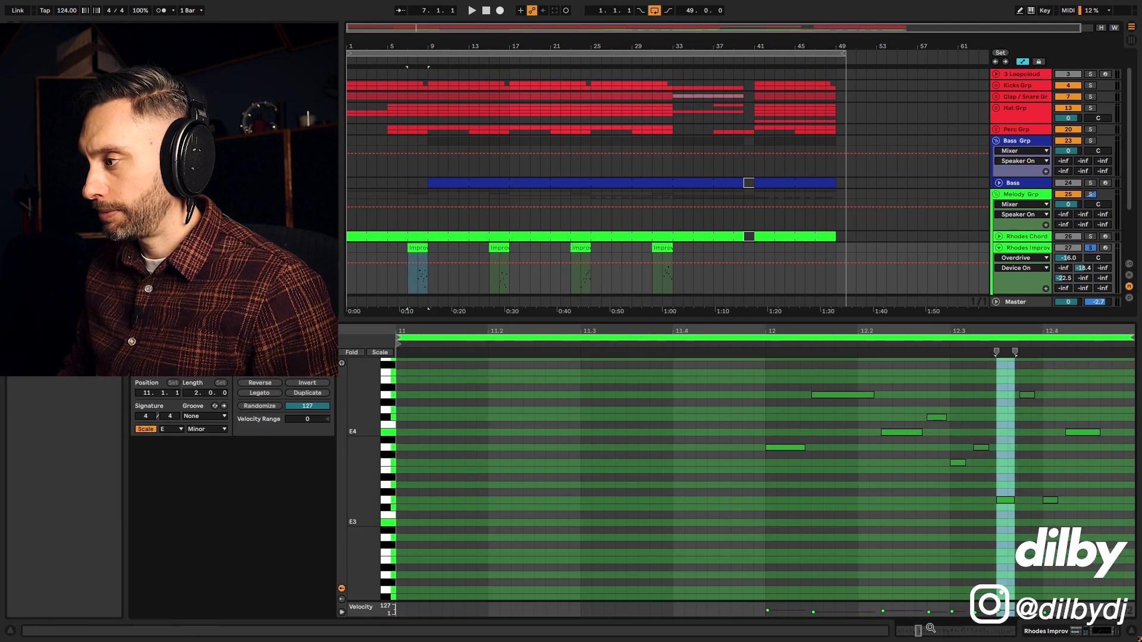
pyautogui.doubleClick(913, 633)
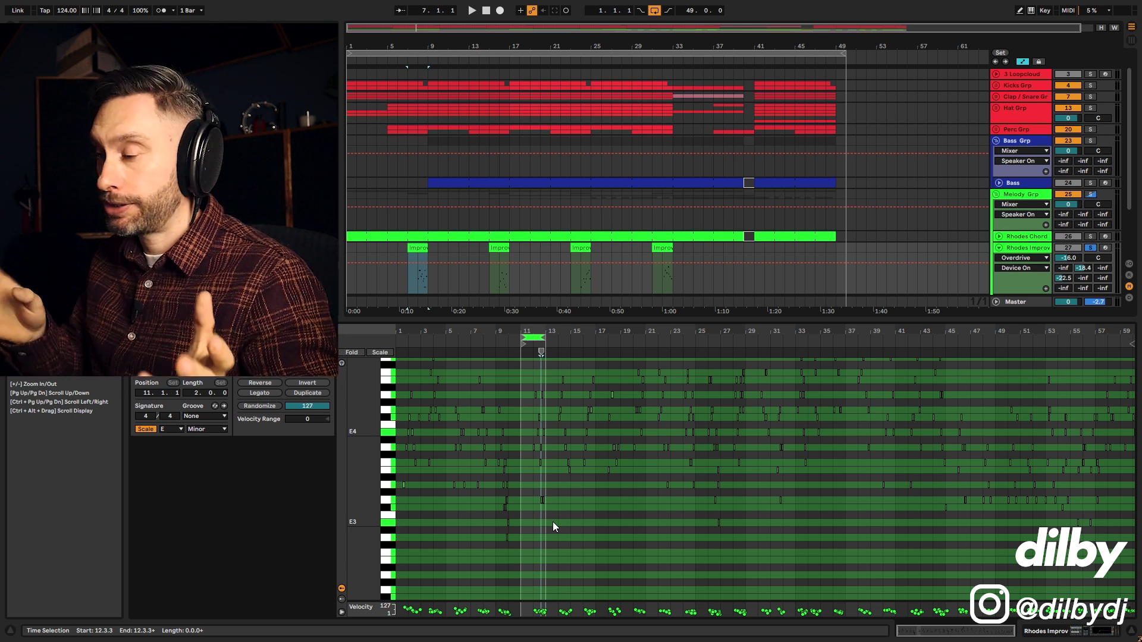
pyautogui.click(496, 278)
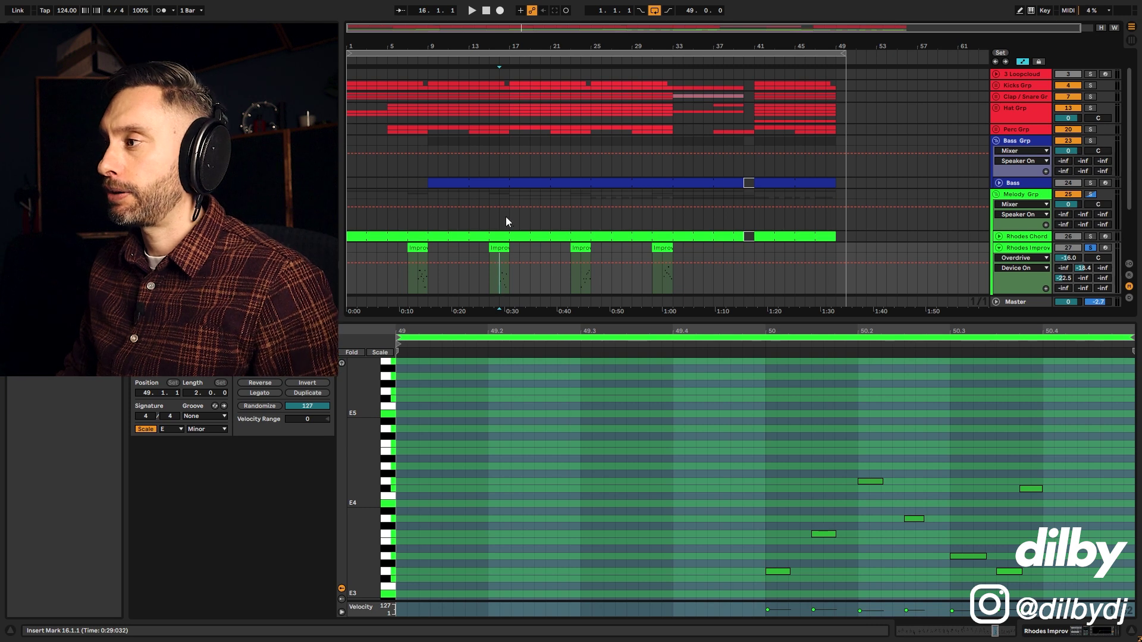
pyautogui.click(1027, 250)
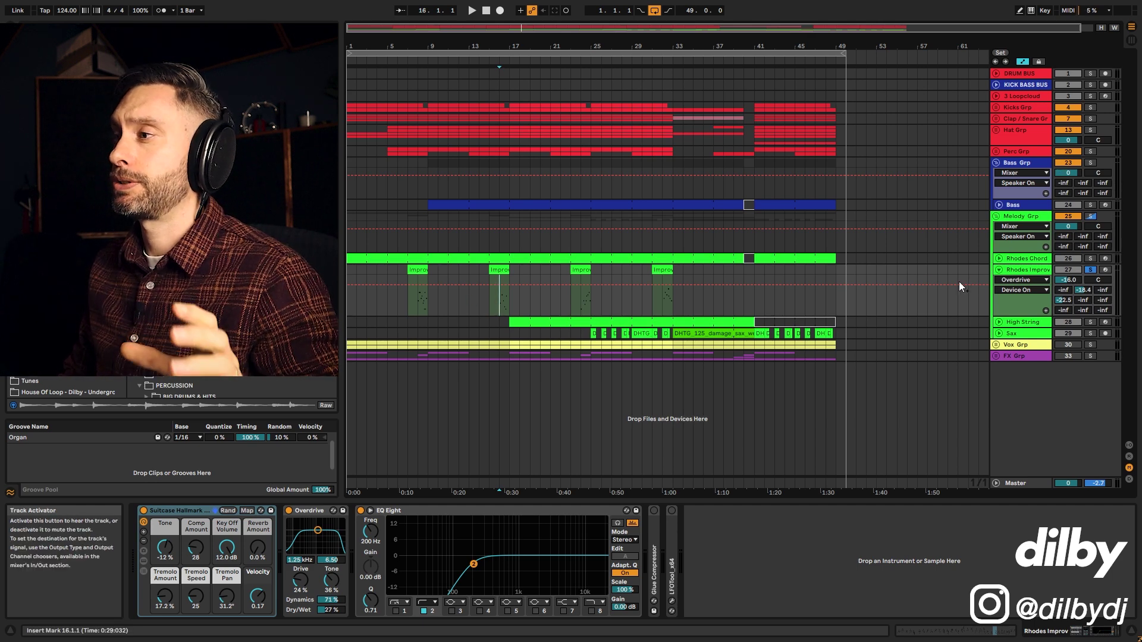
pyautogui.click(999, 270)
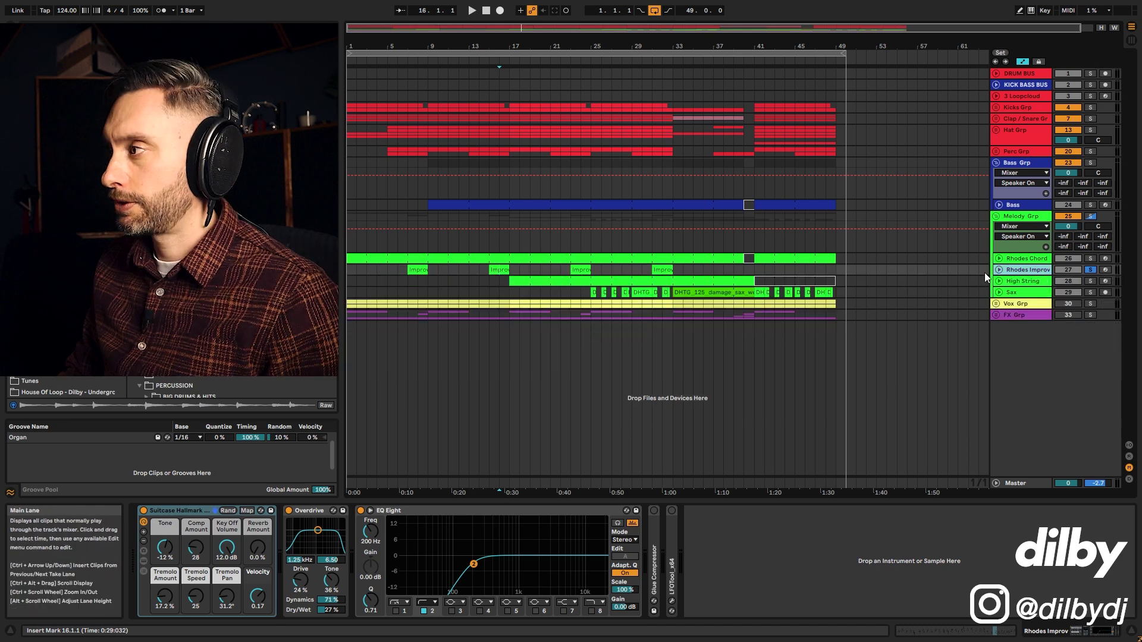
# - Unfold the Rhodes Improv track and compare its soloed playback from bar 16 with Overdrive bypassed and enabled
pyautogui.click(999, 270)
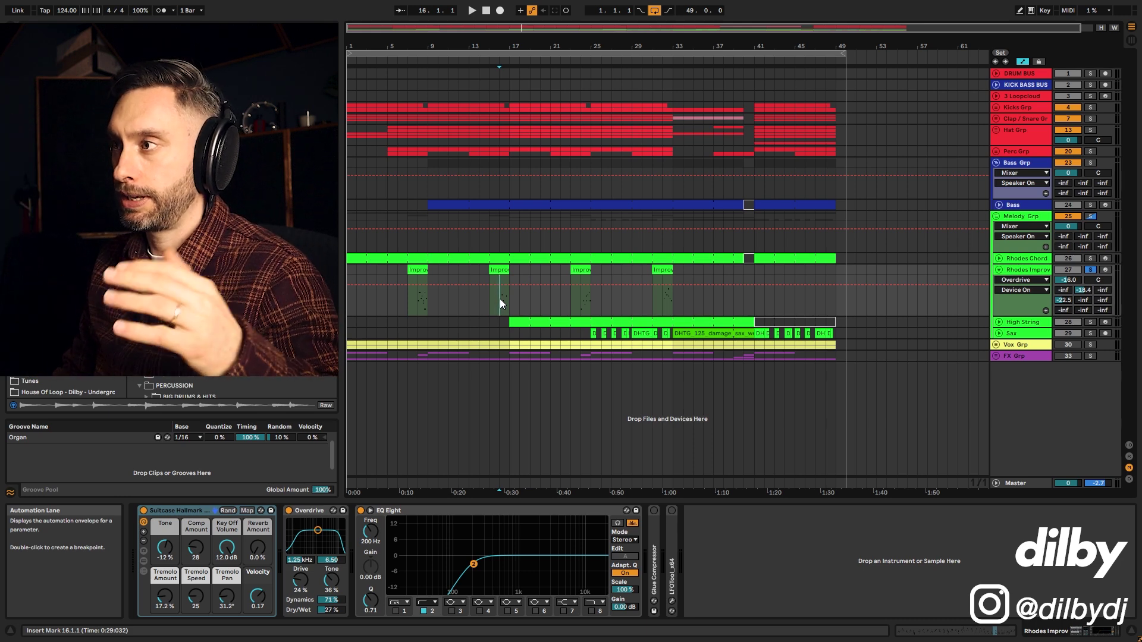
pyautogui.click(289, 511)
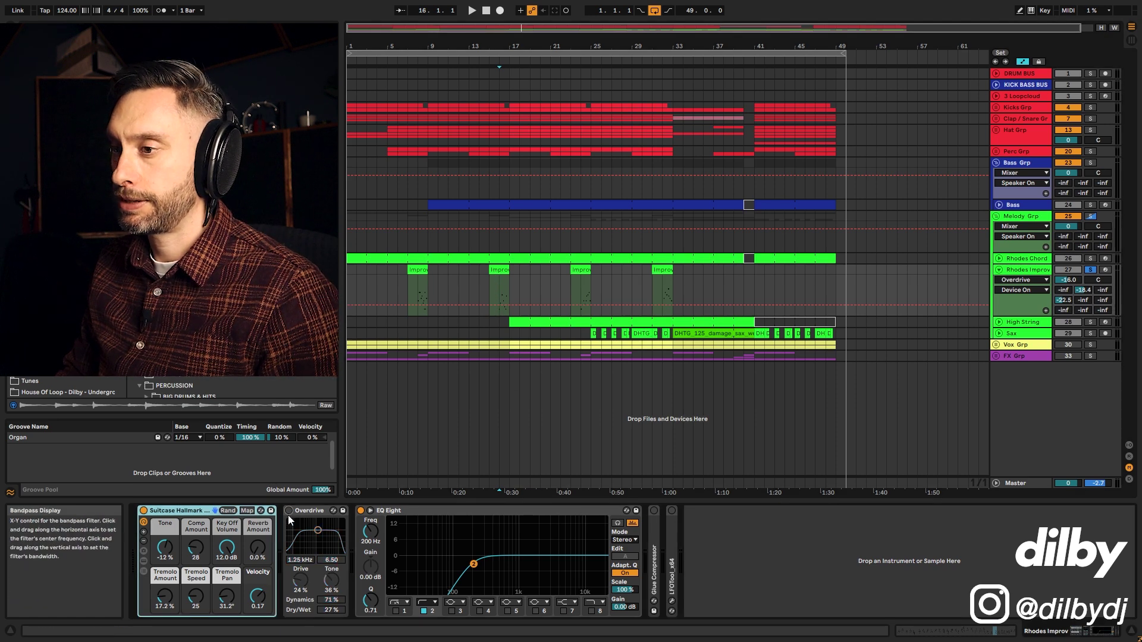
pyautogui.press('space')
pyautogui.press('space')
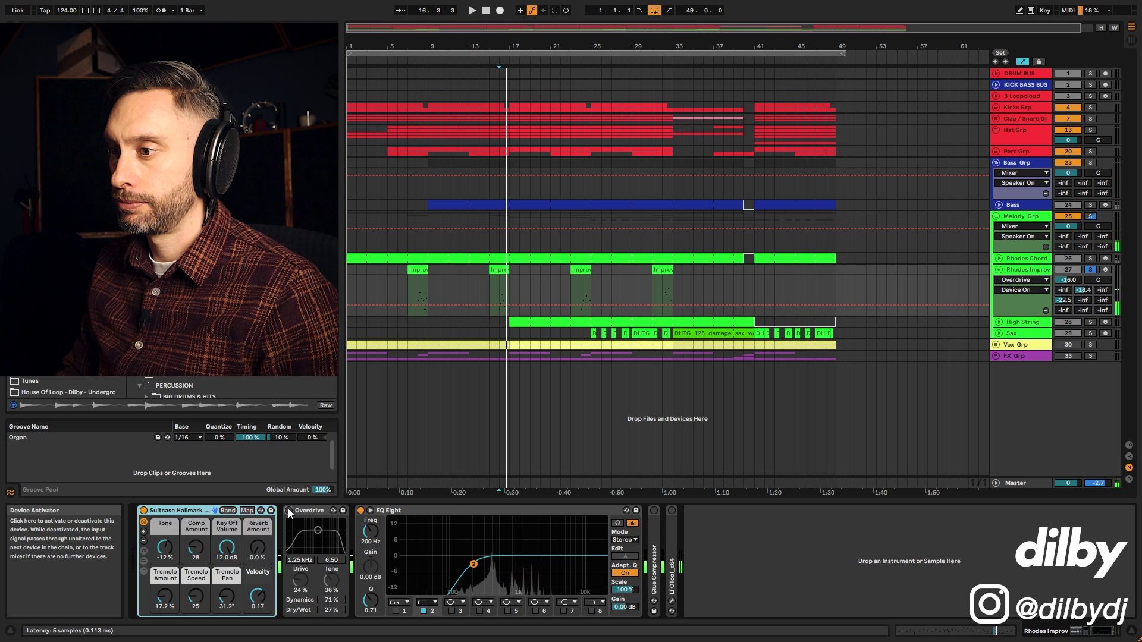
pyautogui.click(288, 510)
pyautogui.press('space')
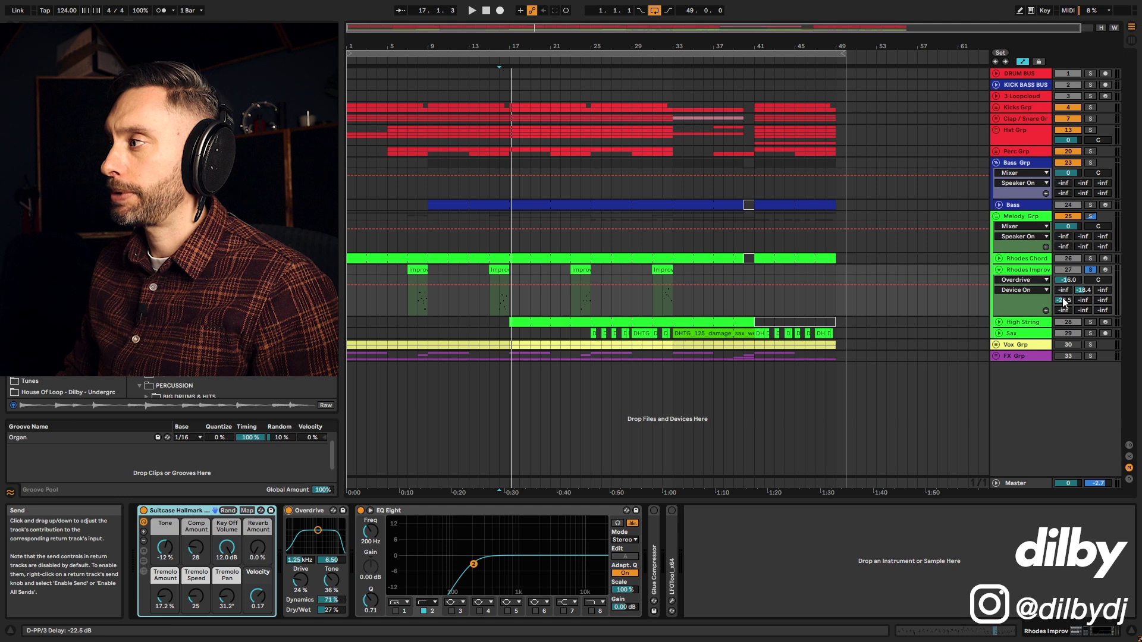
# - Show the return tracks and inspect the effects on B Synth Verb and D PP/3 Delay
pyautogui.click(1129, 456)
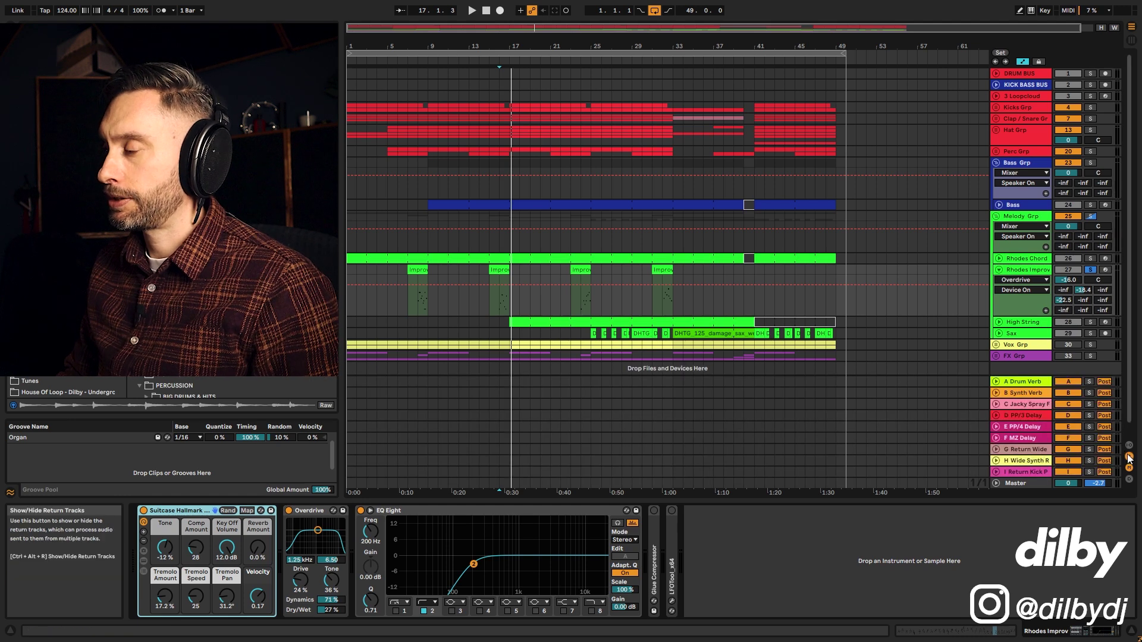
pyautogui.click(1031, 397)
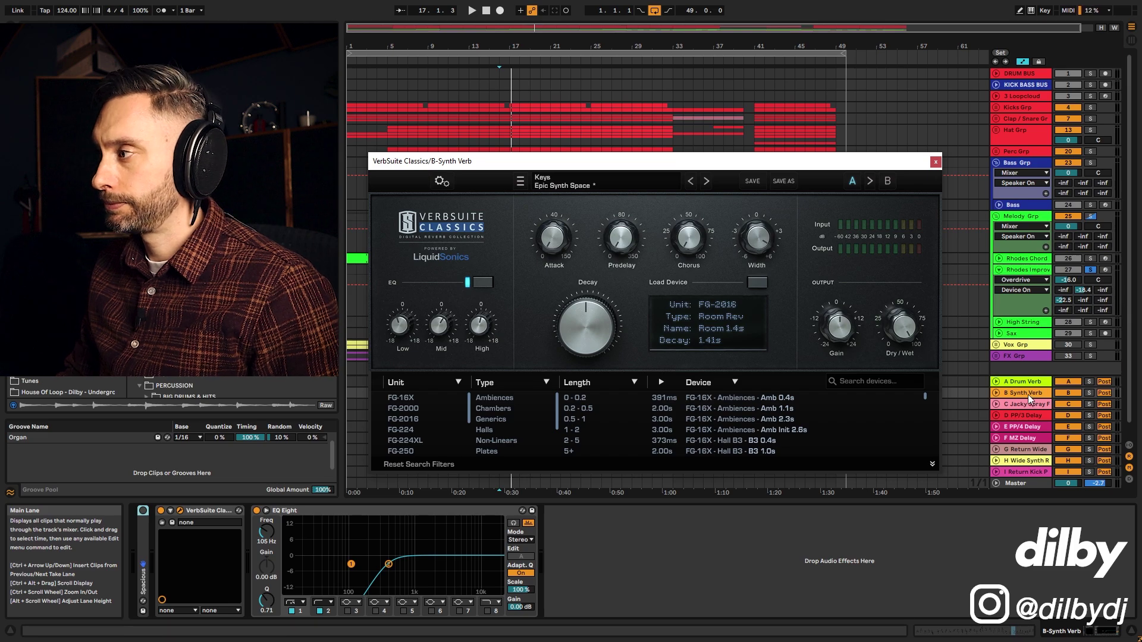
pyautogui.click(1029, 416)
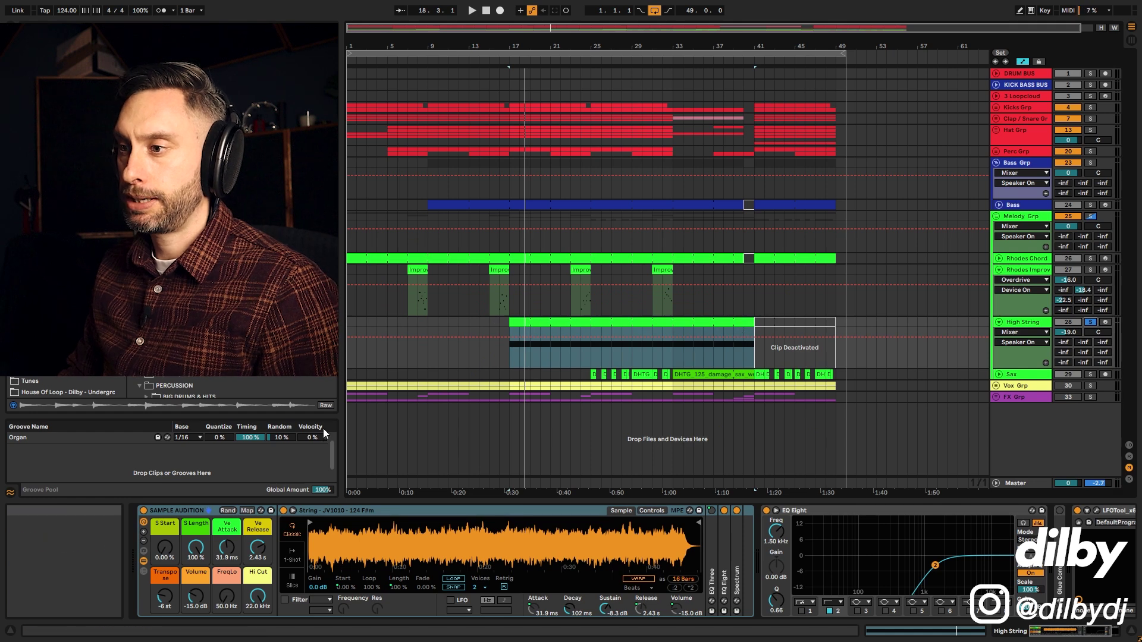
# - Examine the sustained note in the High String clip from bar 17, and fold the track
pyautogui.click(583, 362)
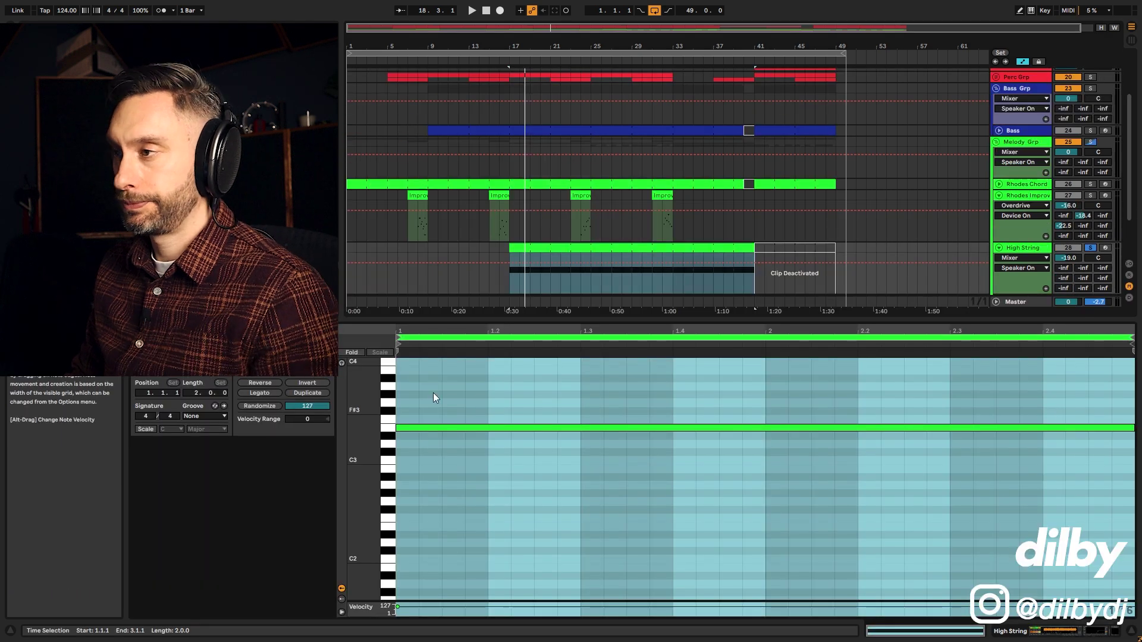
pyautogui.click(1005, 249)
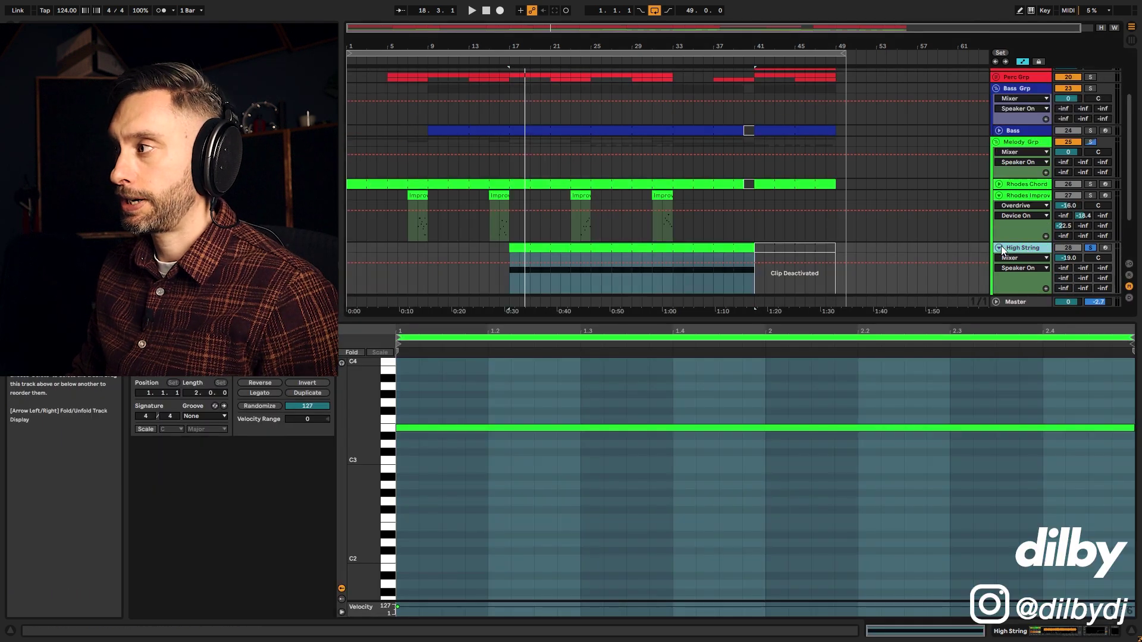
pyautogui.click(998, 248)
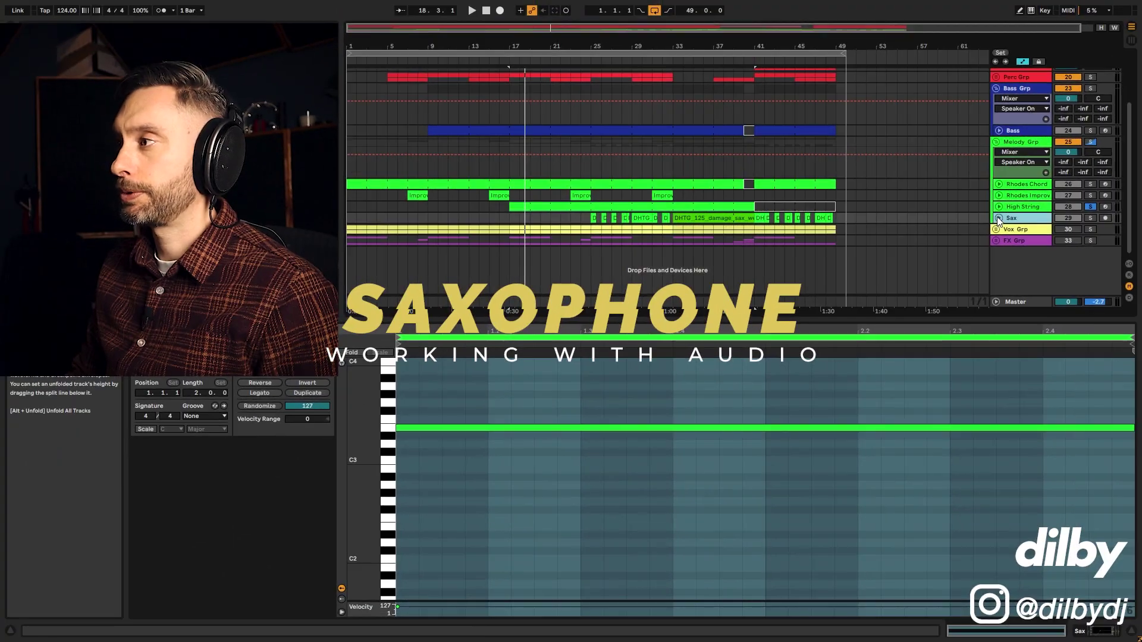
# - Unfold the Sax track and copy the long DHTG_125_damage_sax_wet_E clip from bar 33 to bar 9
pyautogui.click(998, 218)
pyautogui.scroll(-1, 684, 238)
pyautogui.click(681, 208)
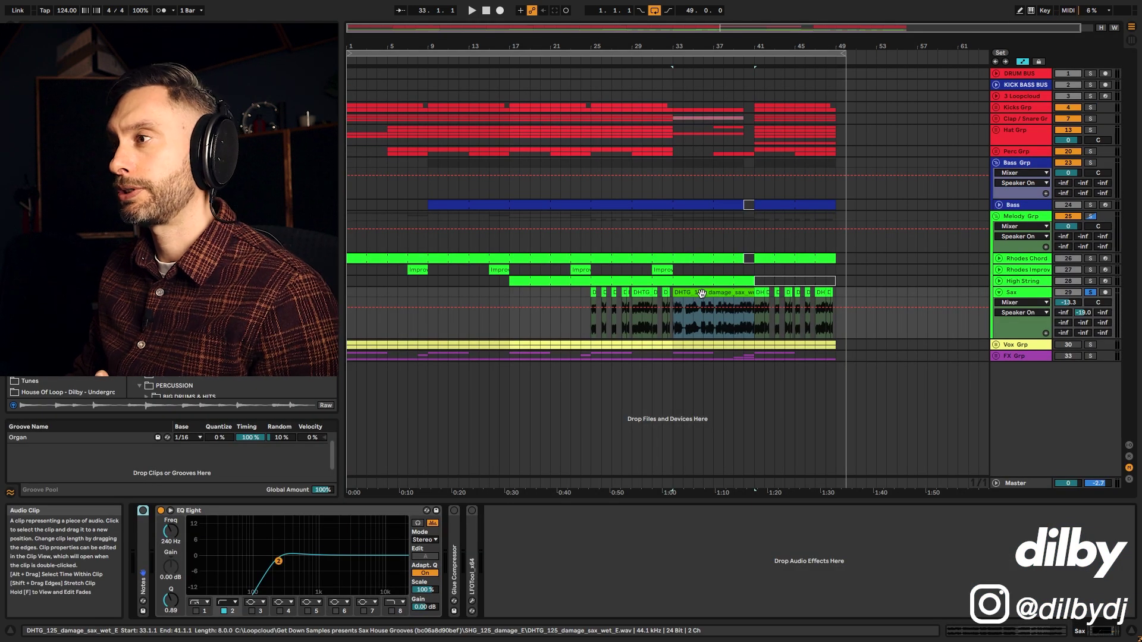
pyautogui.moveTo(702, 294); pyautogui.dragTo(652, 294)
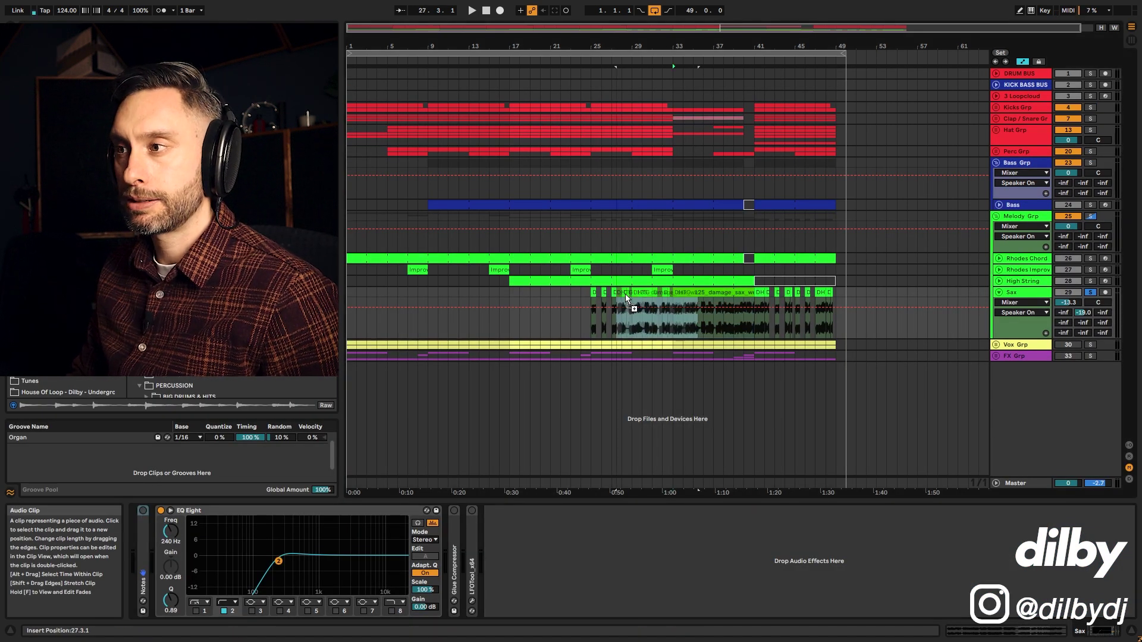
pyautogui.moveTo(651, 294); pyautogui.dragTo(459, 293)
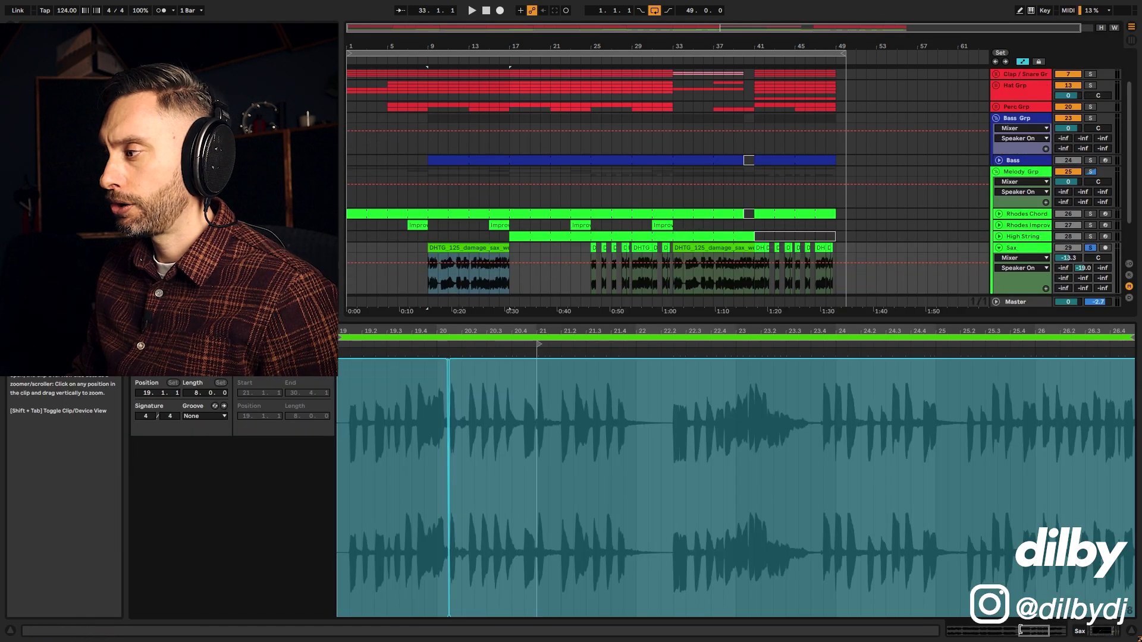
# - Move the copied sax clip's start marker to the beginning of the sample and audition the clip soloed
pyautogui.moveTo(1028, 632); pyautogui.dragTo(772, 470)
pyautogui.moveTo(817, 350); pyautogui.dragTo(341, 350)
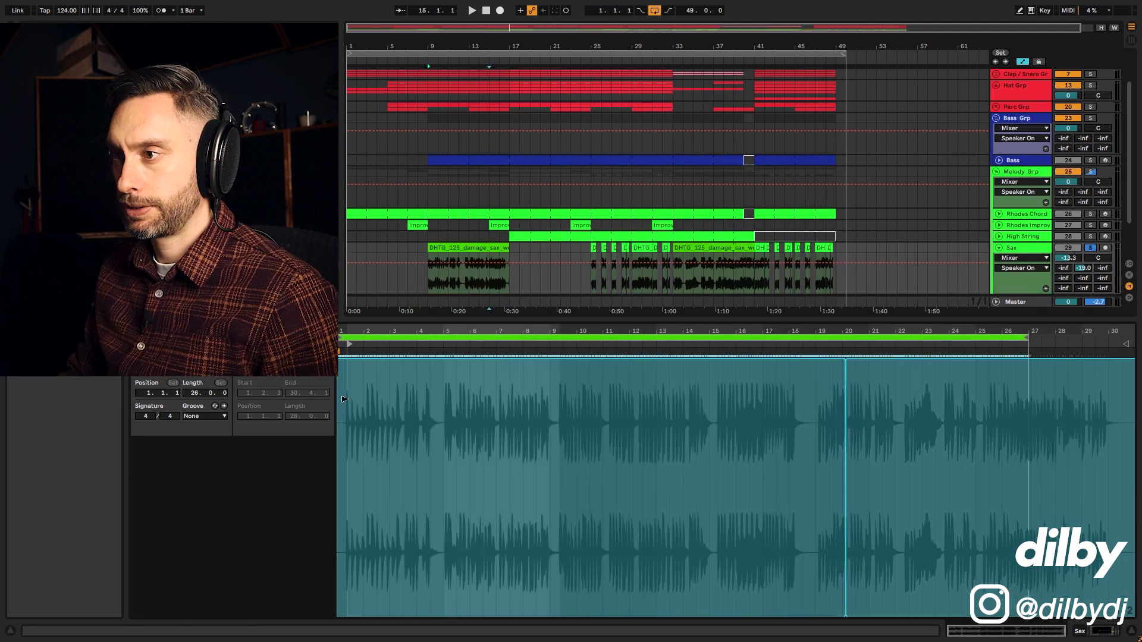
pyautogui.click(476, 248)
pyautogui.press('space')
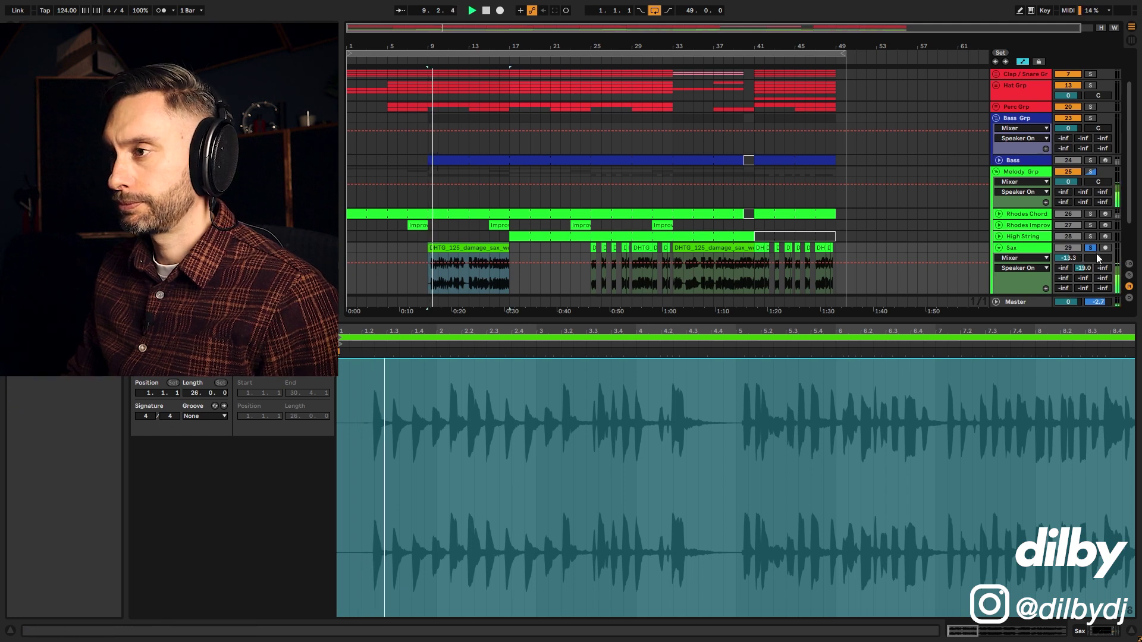
# - Extend the copied sax clip to bar 24 while auditioning the full sample, and delete the copy
pyautogui.moveTo(974, 631); pyautogui.dragTo(975, 594)
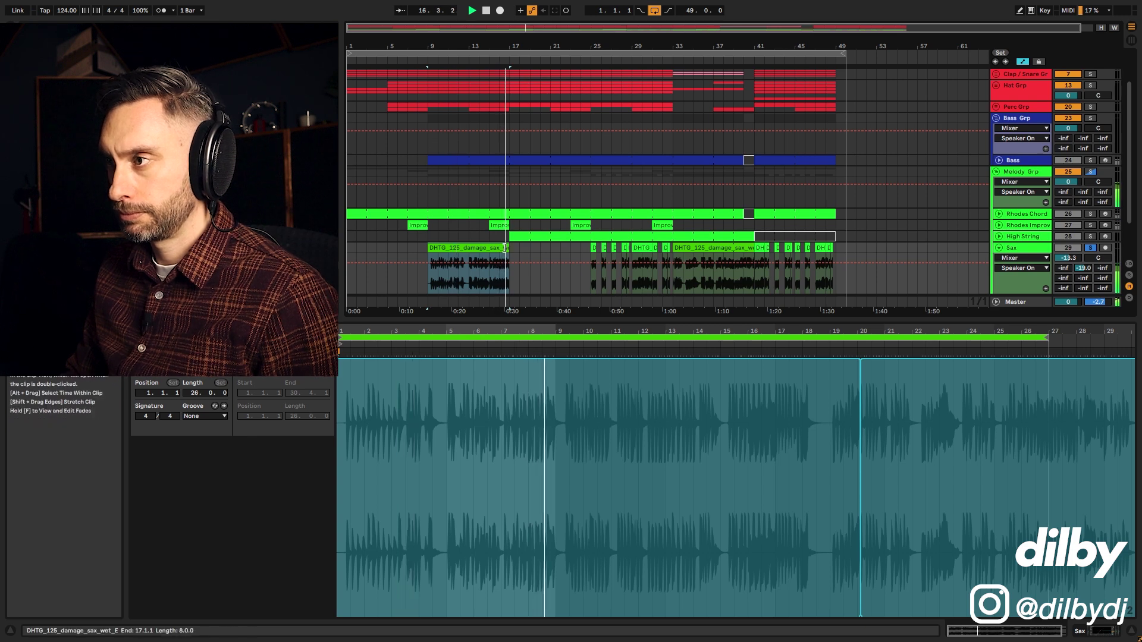
pyautogui.moveTo(507, 240); pyautogui.dragTo(581, 240)
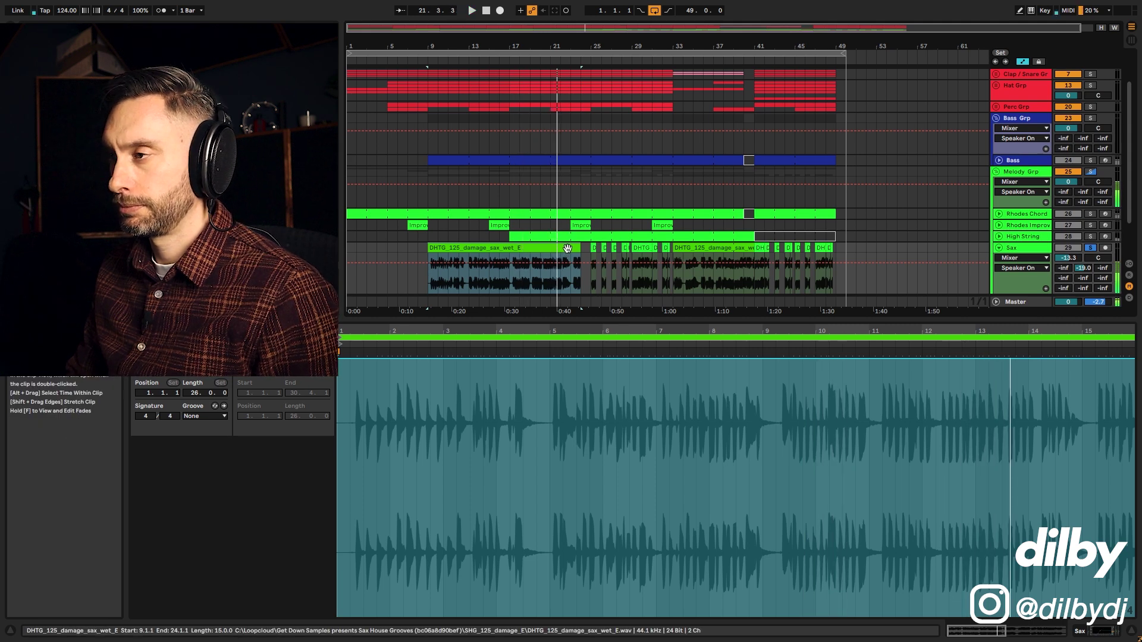
pyautogui.press('Delete')
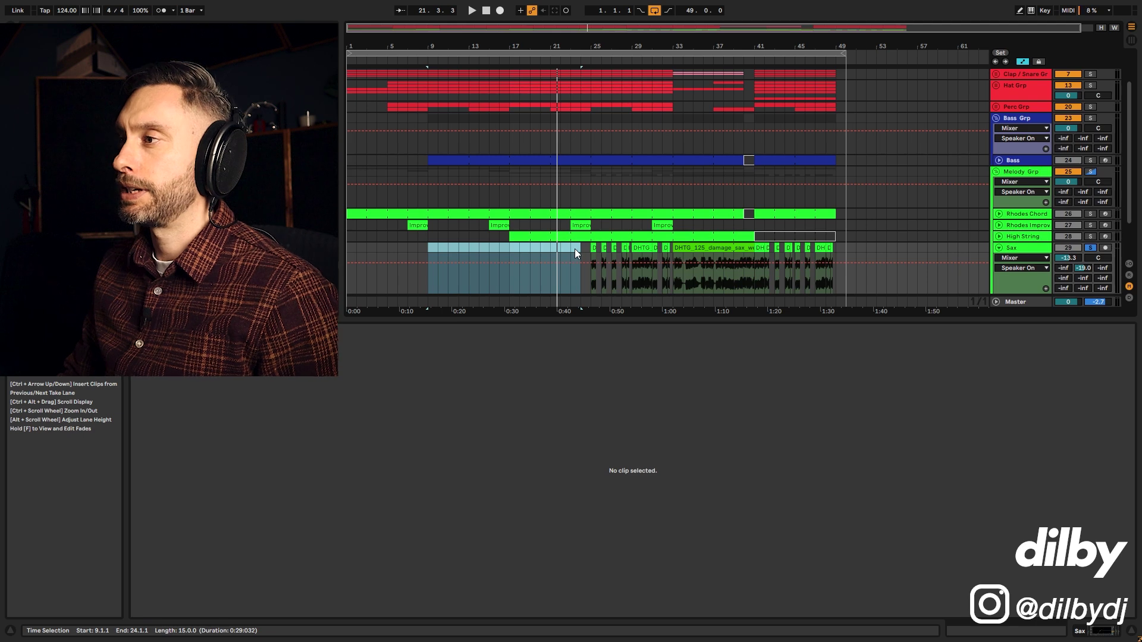
# - Show the whole arrangement and audition the soloed sax phrase from bar 29
pyautogui.click(634, 276)
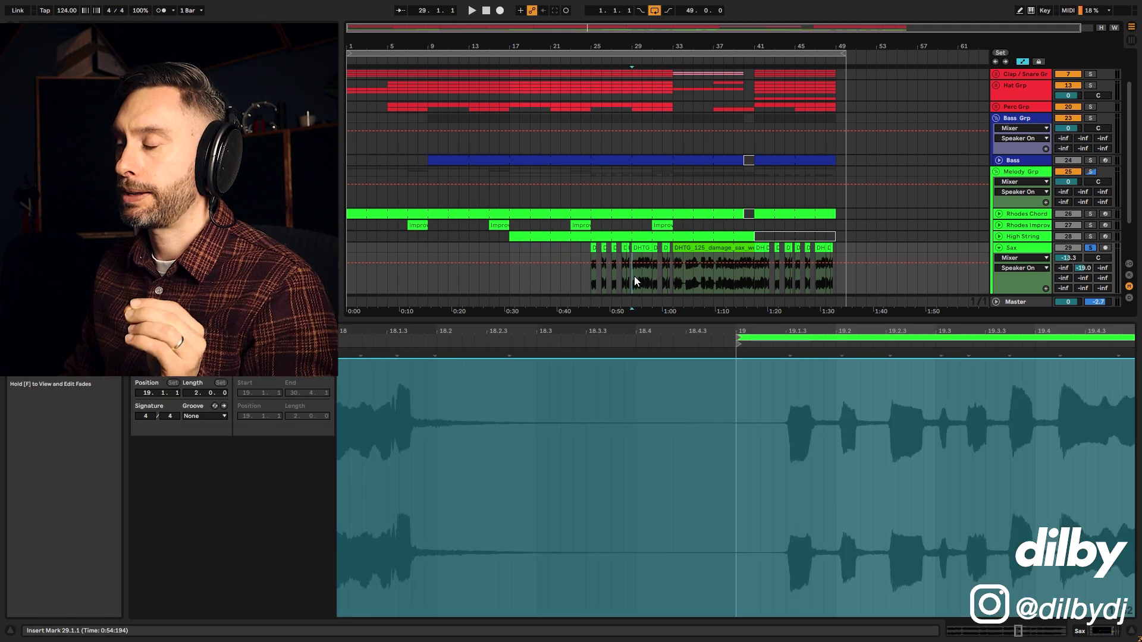
pyautogui.doubleClick(678, 29)
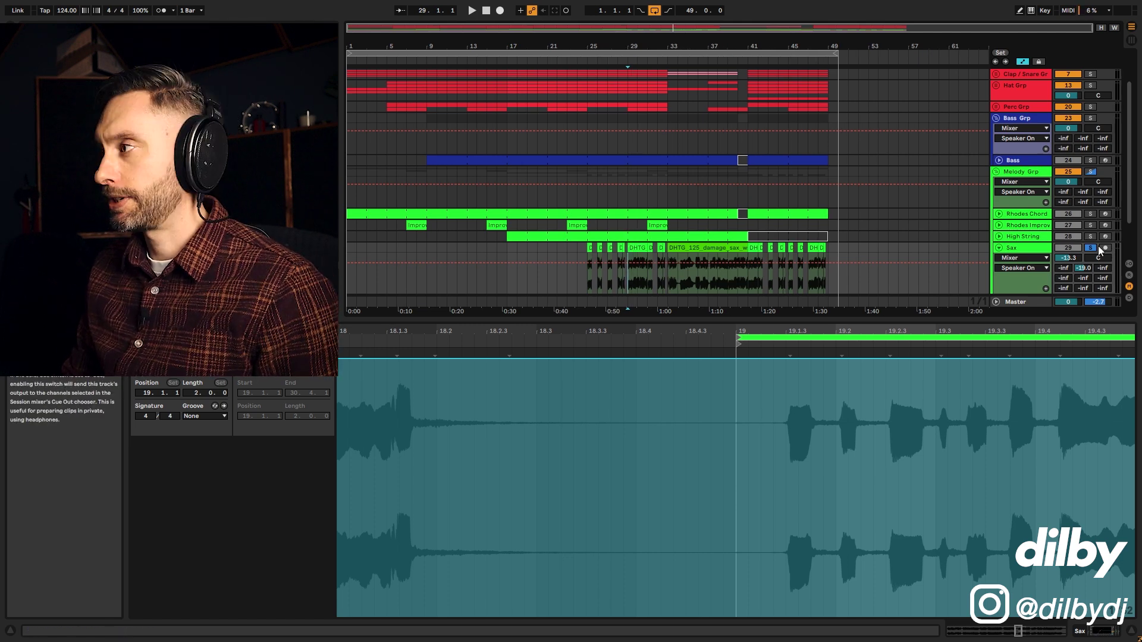
pyautogui.press('space')
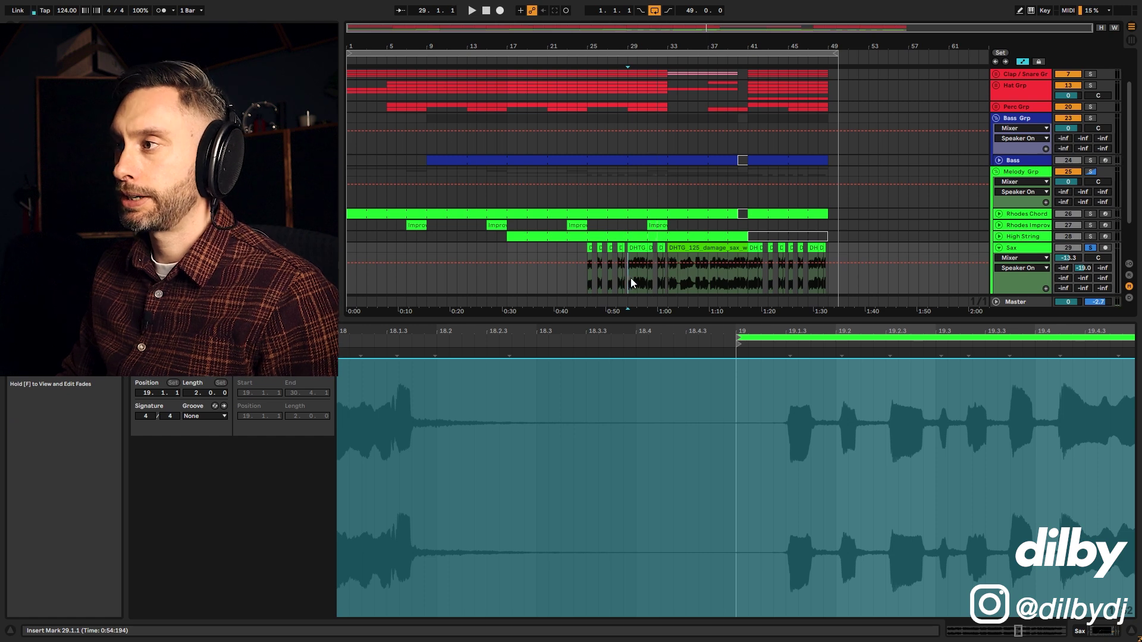
# - Examine the short chopped sax clips from bar 25 up close, and return to the full arrangement view
pyautogui.click(585, 278)
pyautogui.moveTo(608, 46); pyautogui.dragTo(608, 118)
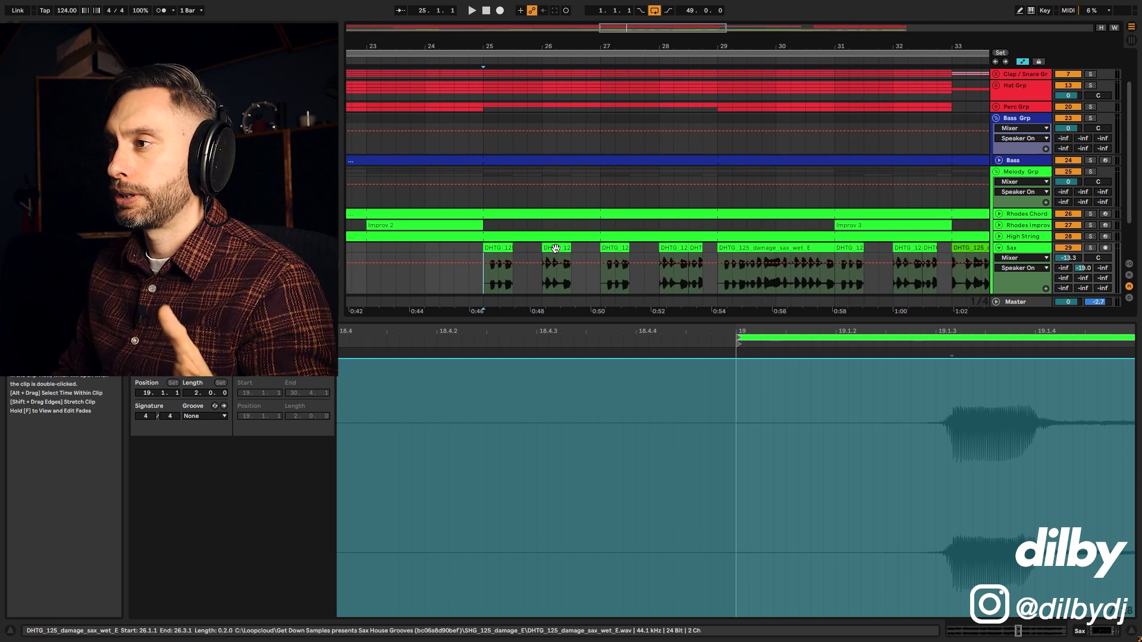
pyautogui.doubleClick(663, 27)
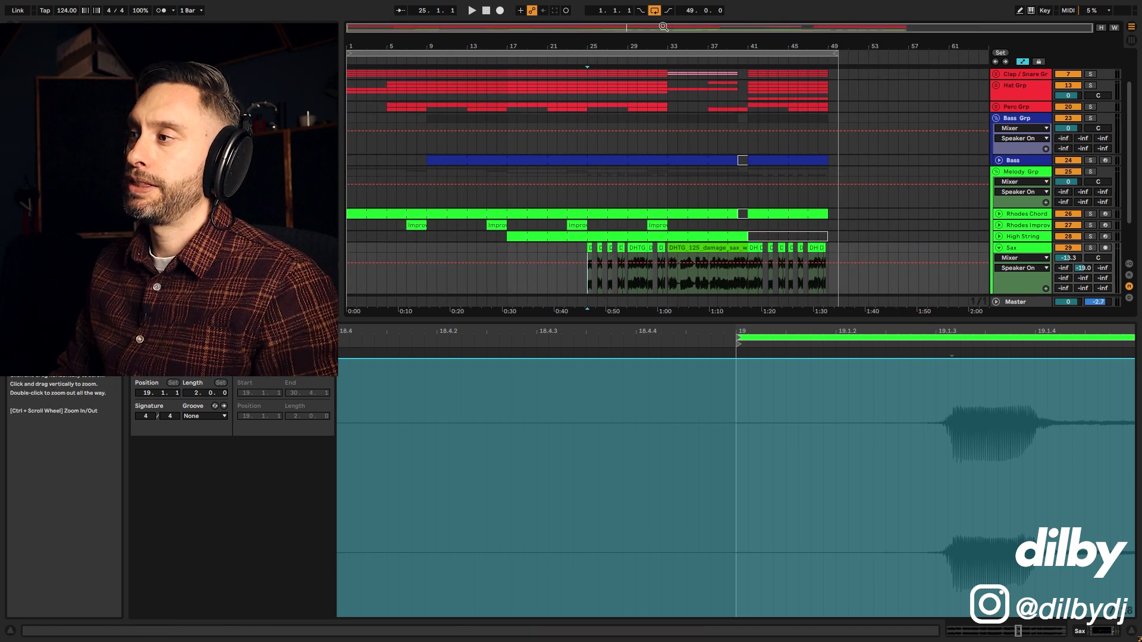
# - Audition the sax chops from bar 25 within the full mix, and show the long sax clip at bar 33
pyautogui.click(694, 247)
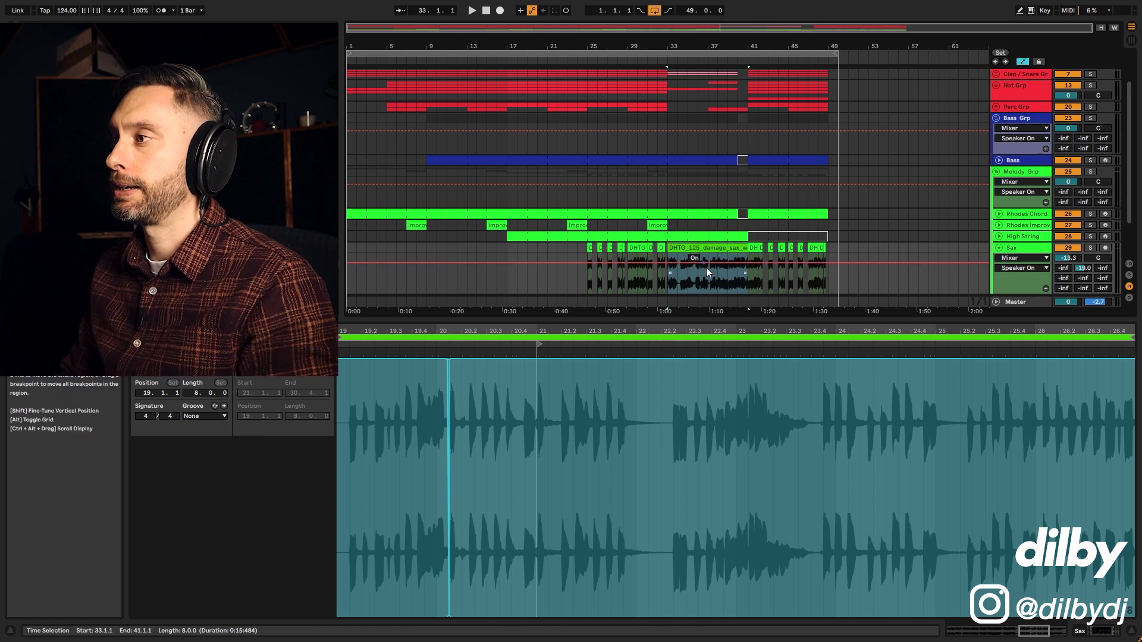
pyautogui.click(600, 248)
pyautogui.press('space')
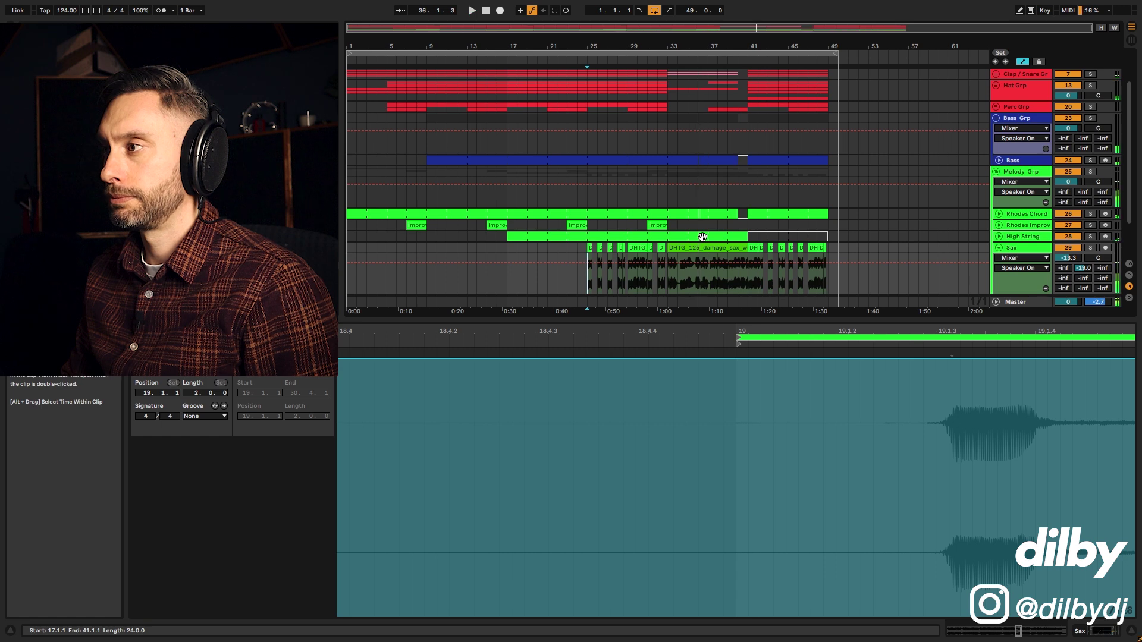
pyautogui.click(724, 250)
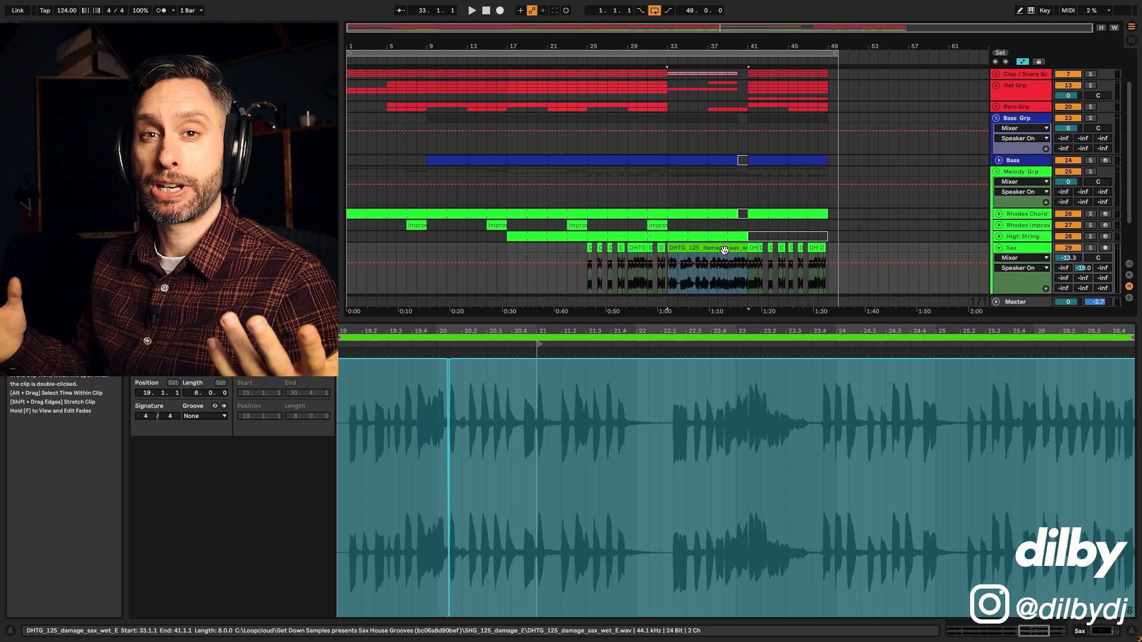
# - Unfold the Vox group and audition the Vox track from bar 9 with Echo and Redux bypassed, soloing it
pyautogui.scroll(-4, 831, 232)
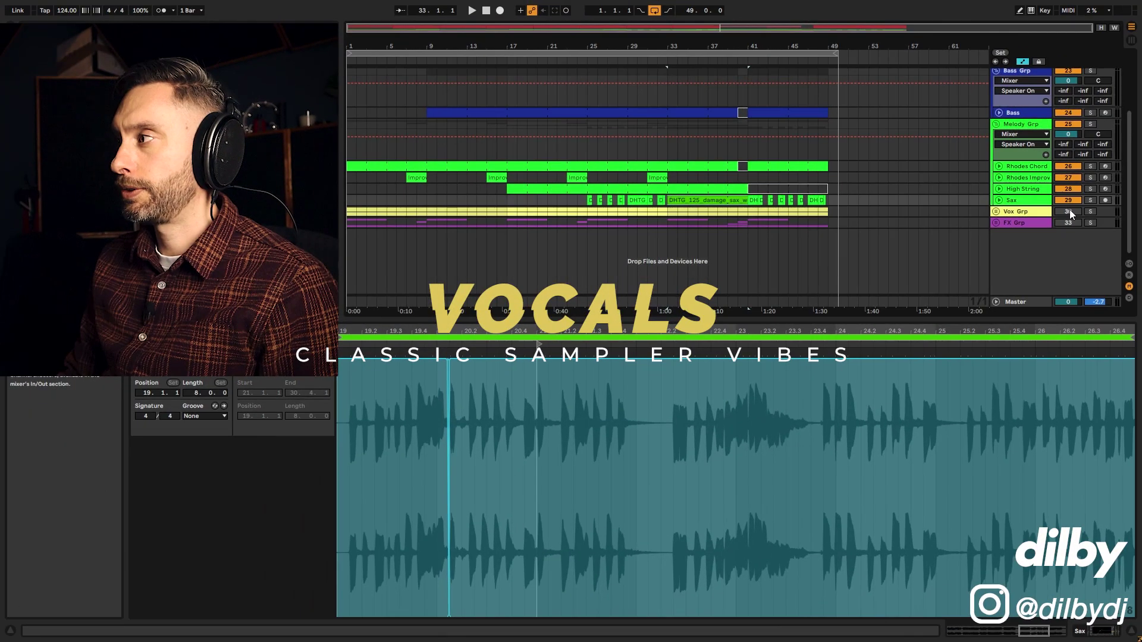
pyautogui.click(996, 212)
pyautogui.click(430, 276)
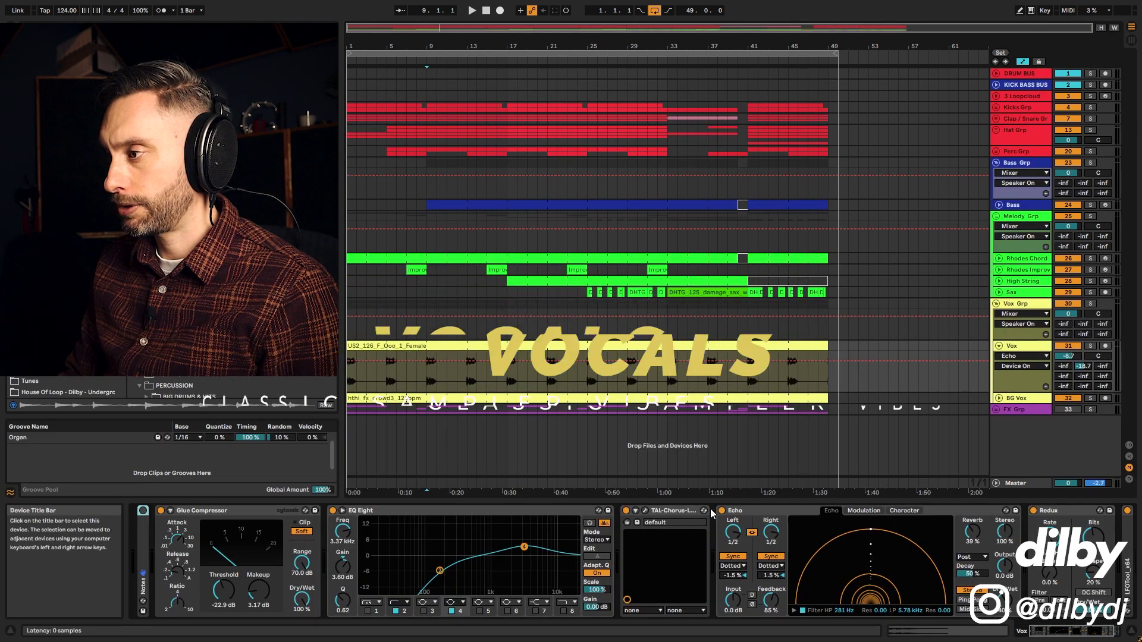
pyautogui.click(722, 510)
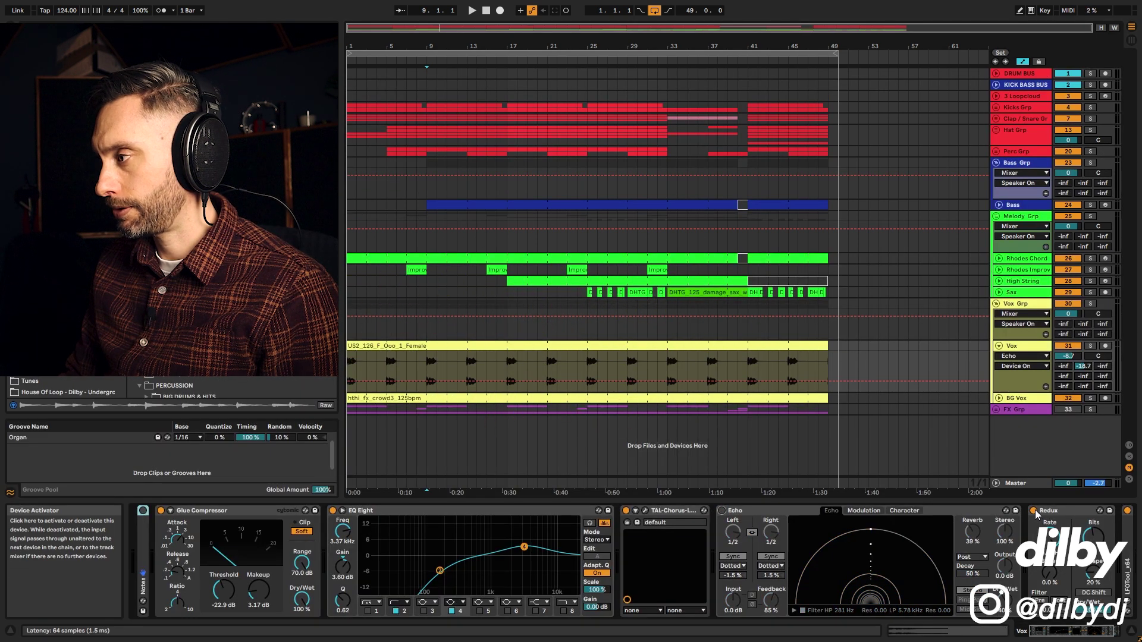
pyautogui.press('space')
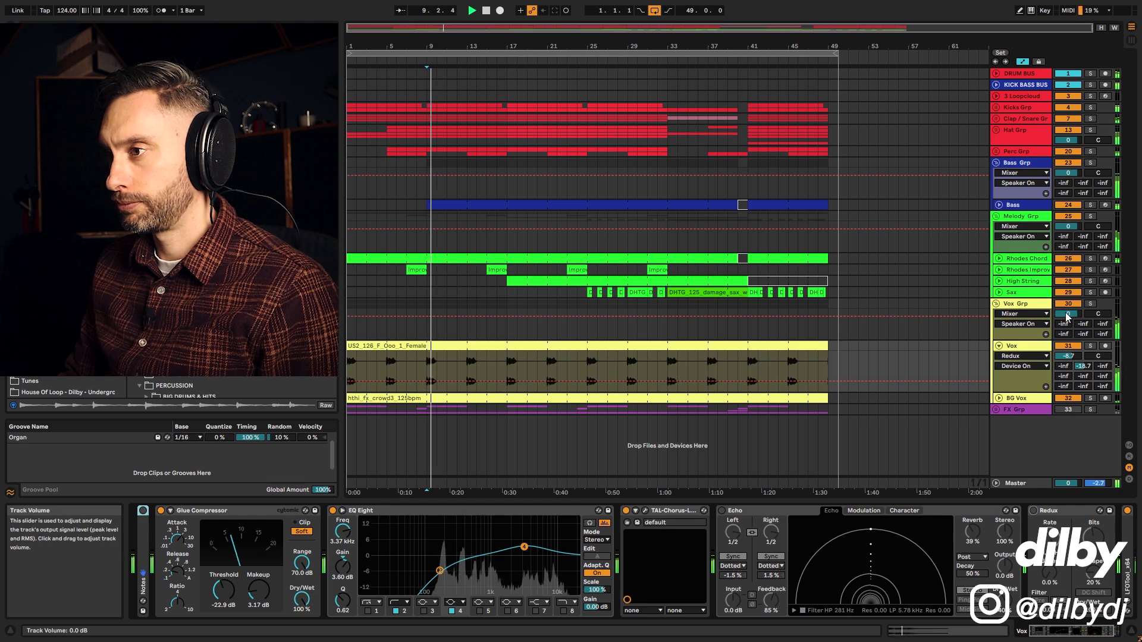
pyautogui.click(1092, 346)
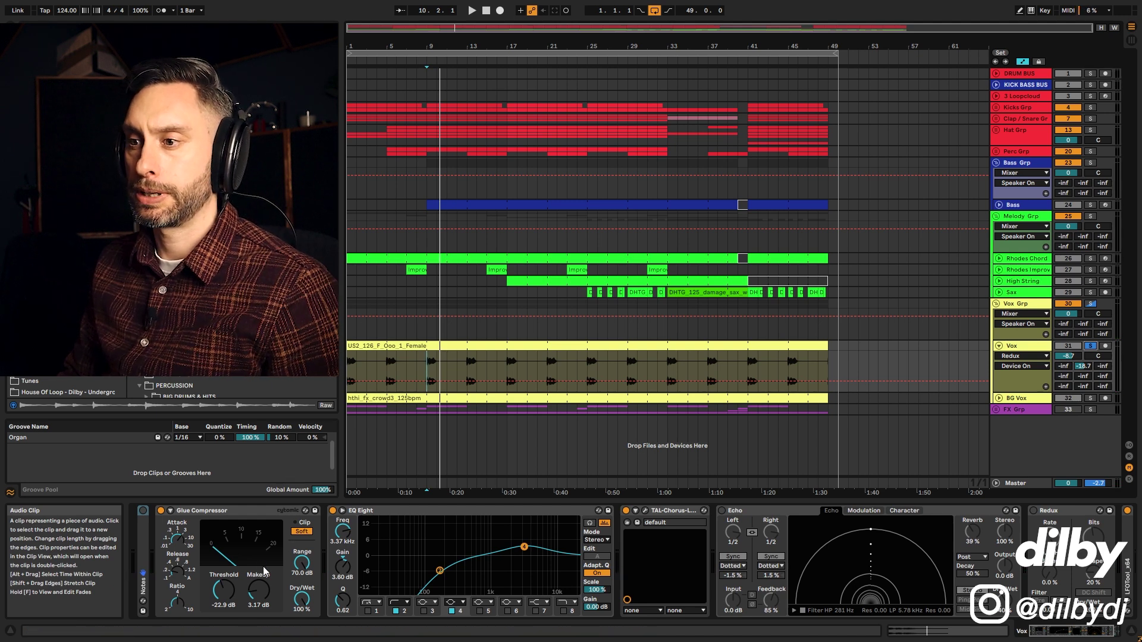
# - Examine the Vox track's US2_126_F_Ooo_1_Female clip, set playback to bar 5, and re-enable Echo
pyautogui.click(204, 509)
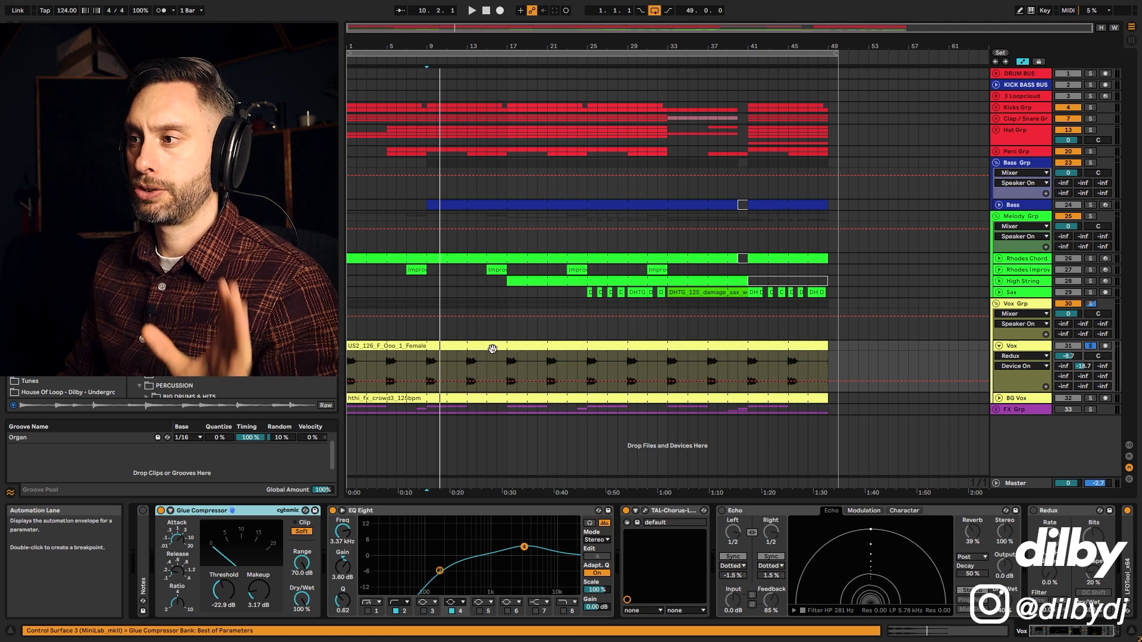
pyautogui.doubleClick(426, 355)
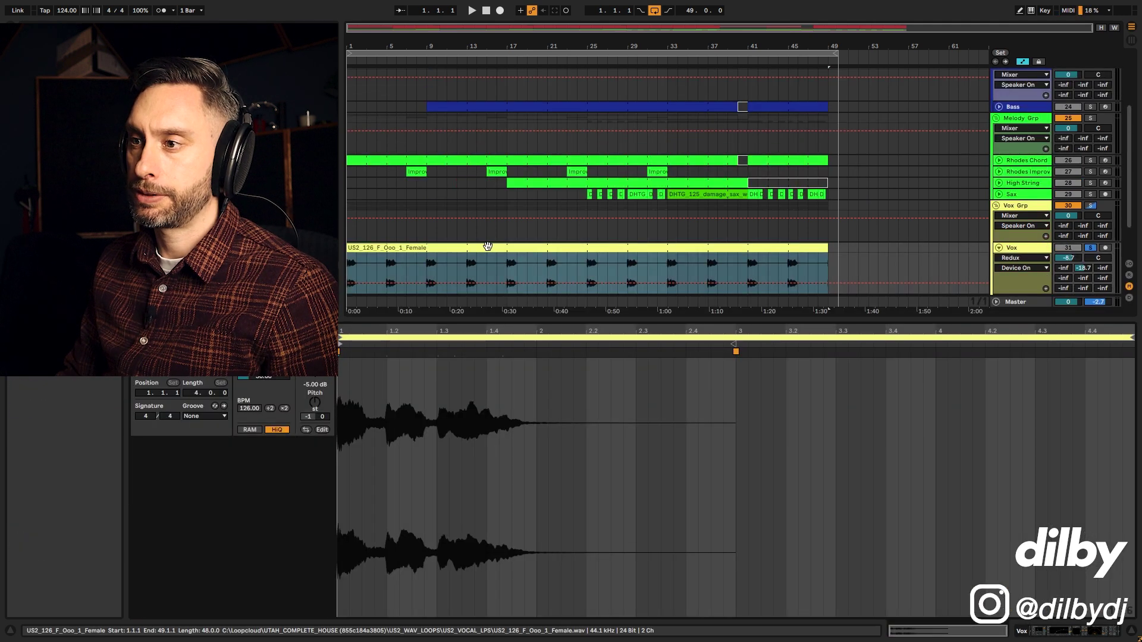
pyautogui.click(386, 264)
pyautogui.click(1045, 252)
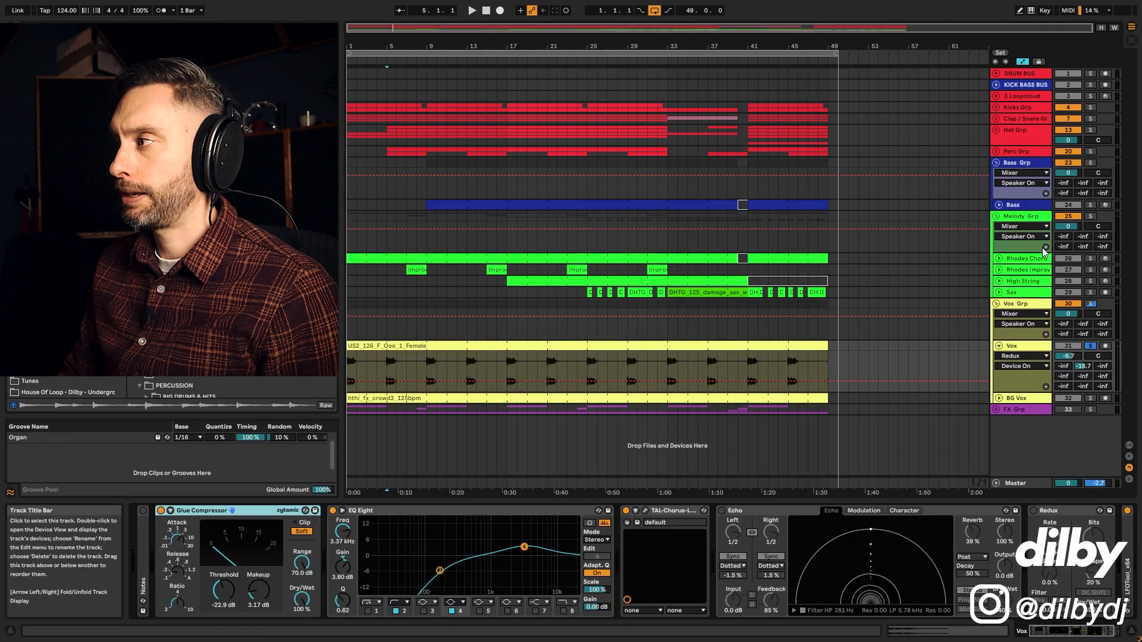
pyautogui.click(722, 511)
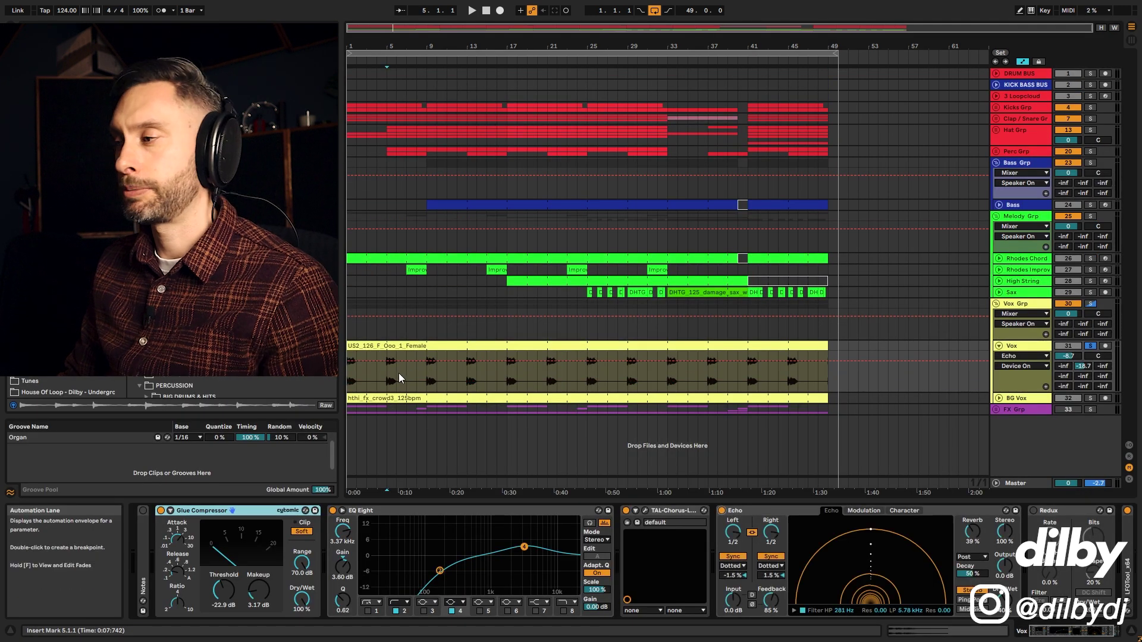
# - Audition the soloed Vox track from bar 17 with Echo bypassed, comparing Redux on and off
pyautogui.click(1063, 633)
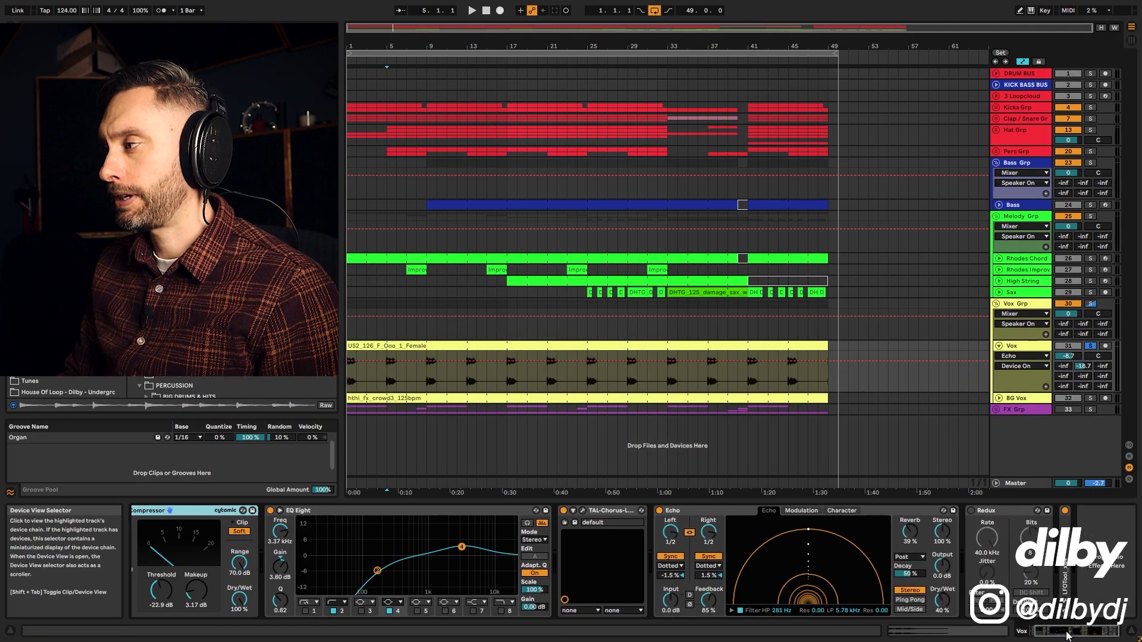
pyautogui.click(970, 512)
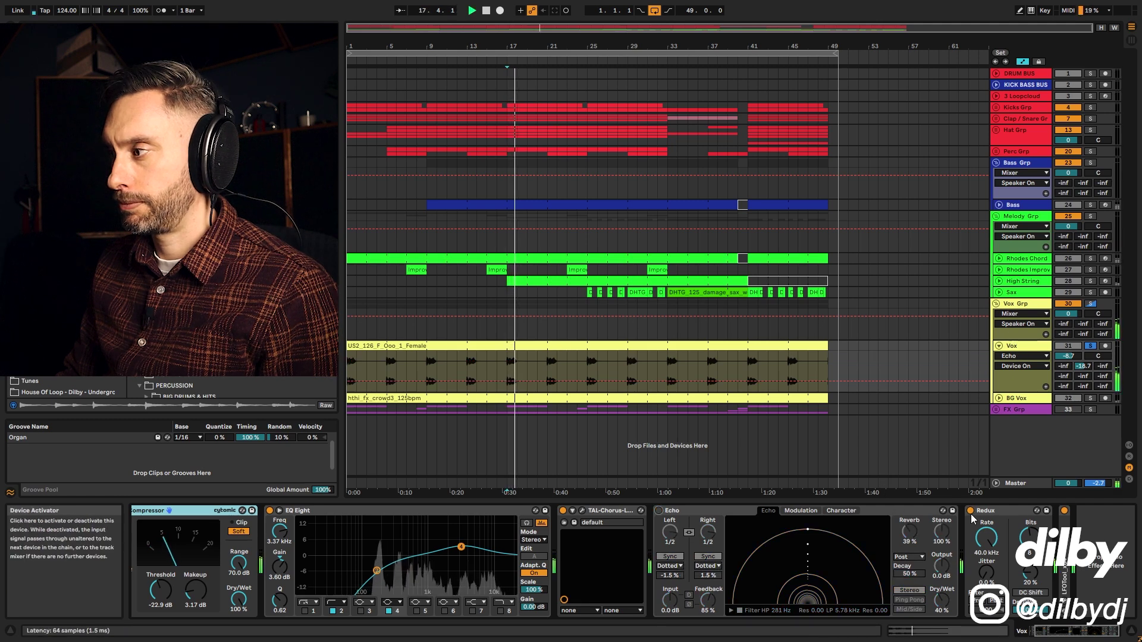
pyautogui.click(971, 511)
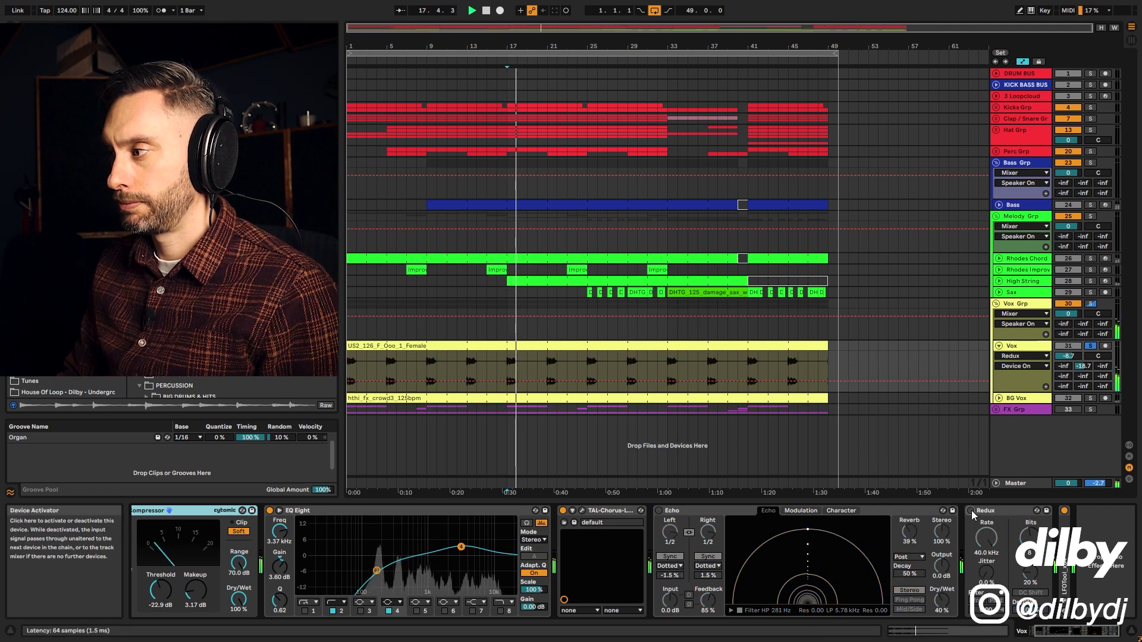
# - Re-enable Echo and Redux on the Vox track and audition it from bar 17, toggling Echo off and on
pyautogui.click(680, 510)
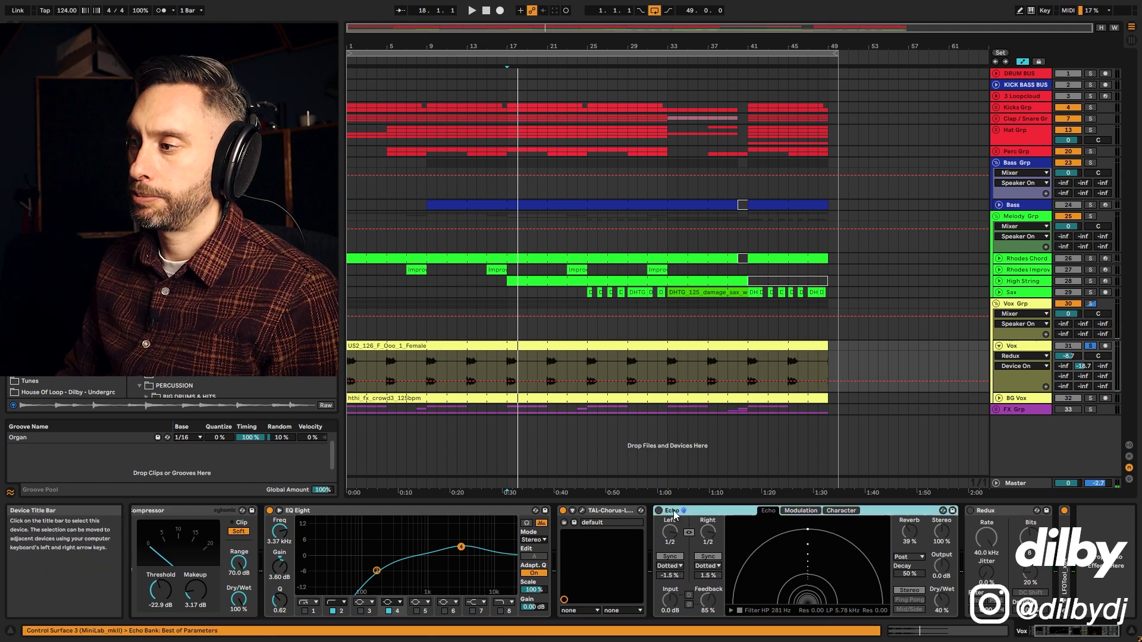
pyautogui.click(658, 510)
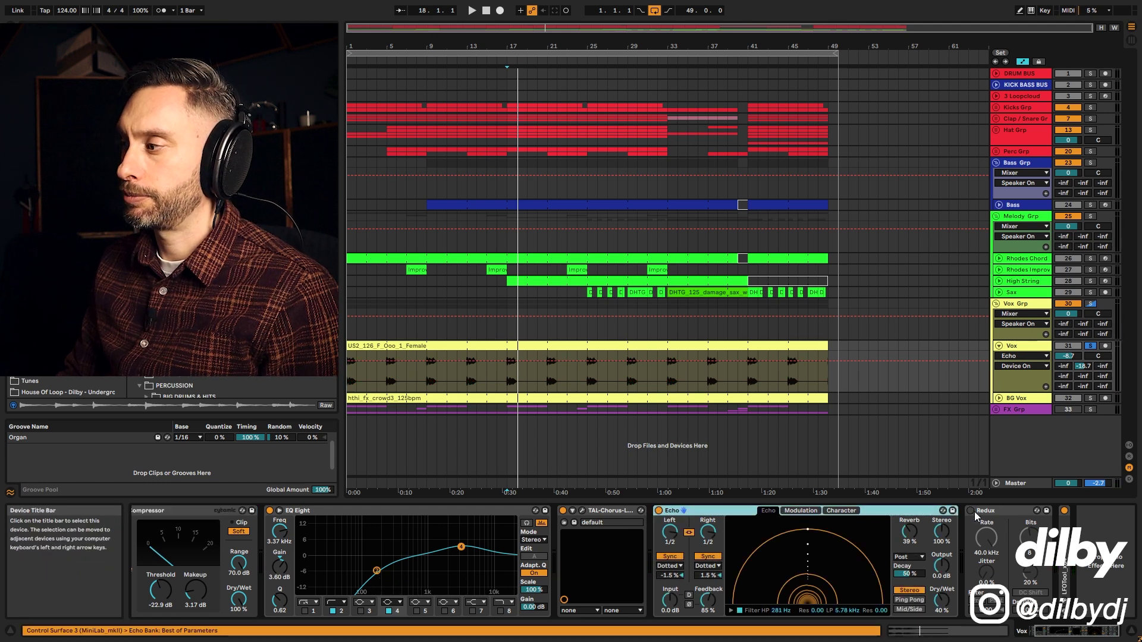
pyautogui.click(970, 512)
pyautogui.press('space')
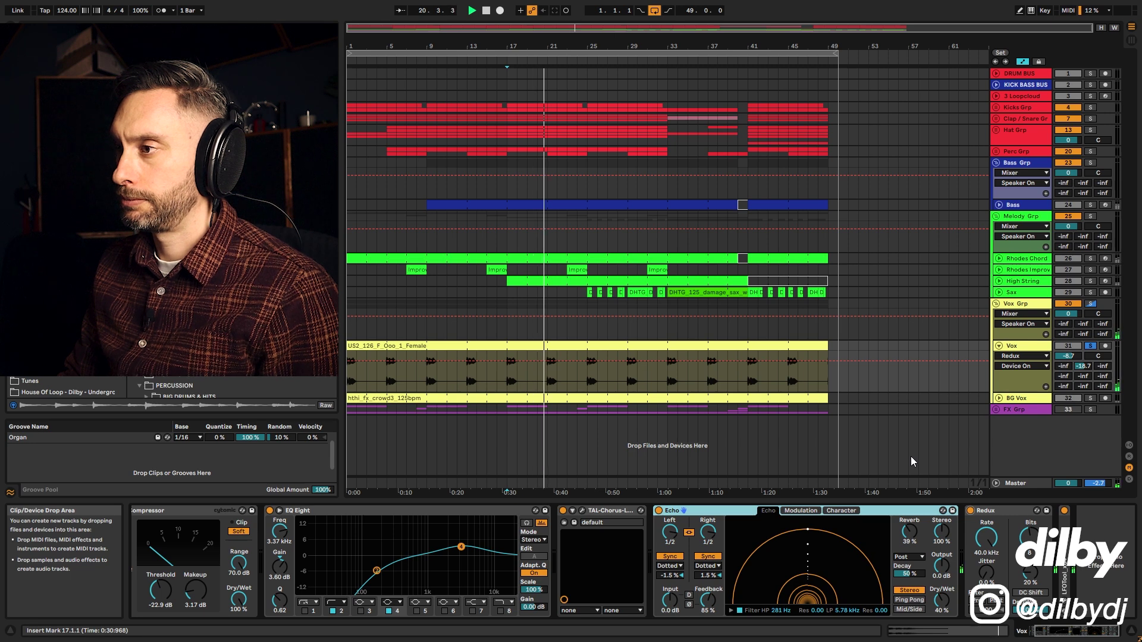
pyautogui.click(659, 511)
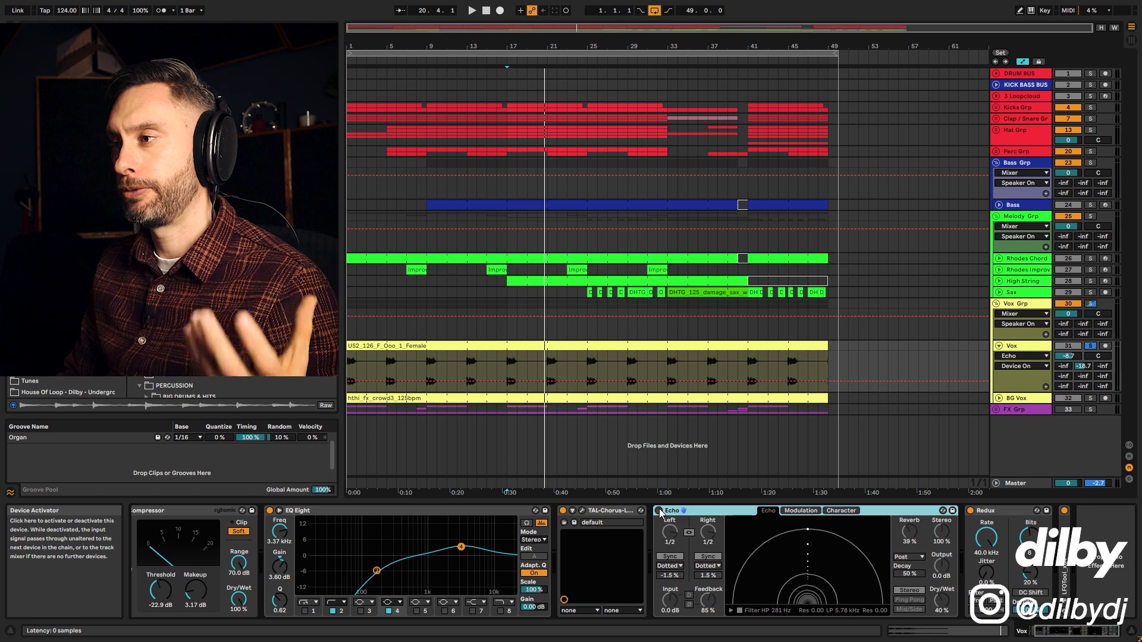
pyautogui.click(659, 511)
# - Unfold the BG Vox track and audition its hthi_fx_crowd3_125bpm clip from bar 1, first soloed and then unsoloed
pyautogui.click(999, 398)
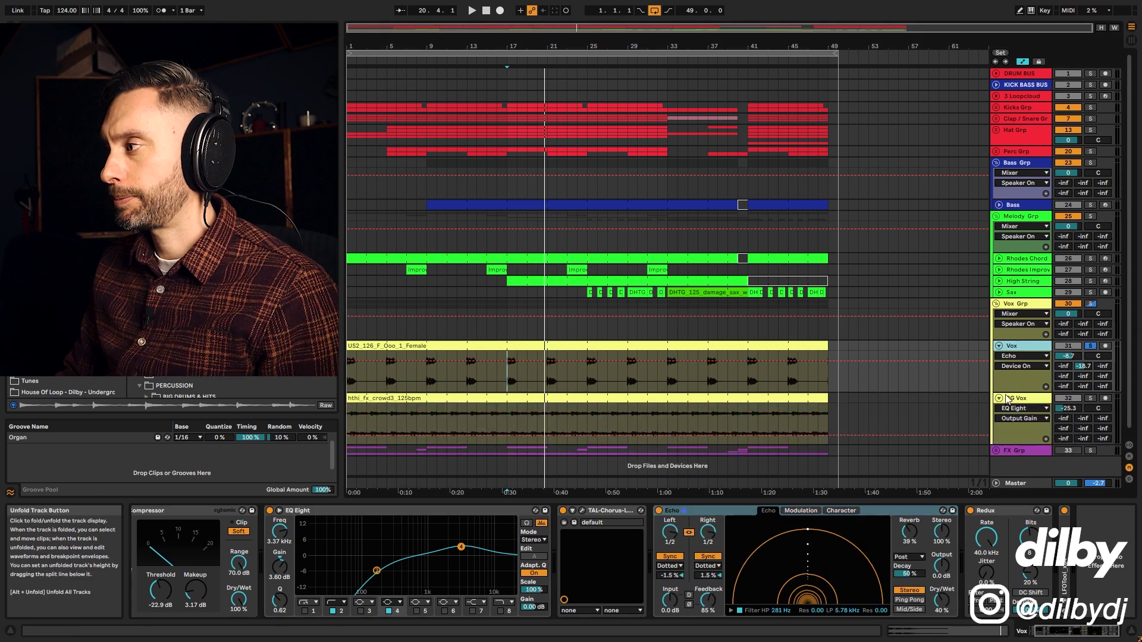
pyautogui.click(1092, 391)
pyautogui.click(611, 390)
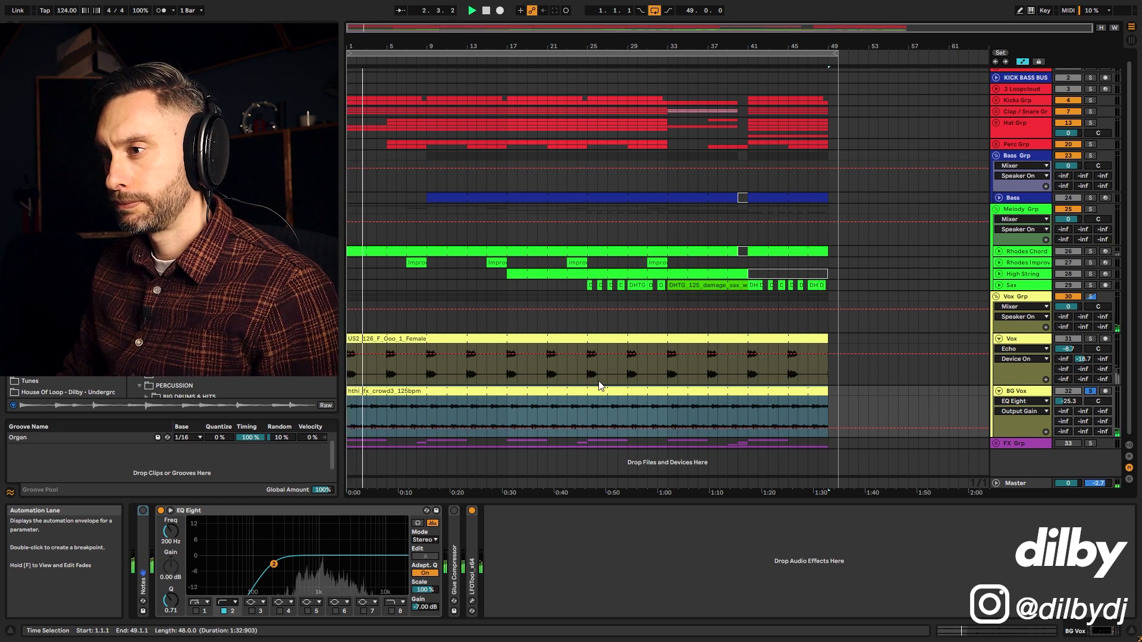
pyautogui.press('space')
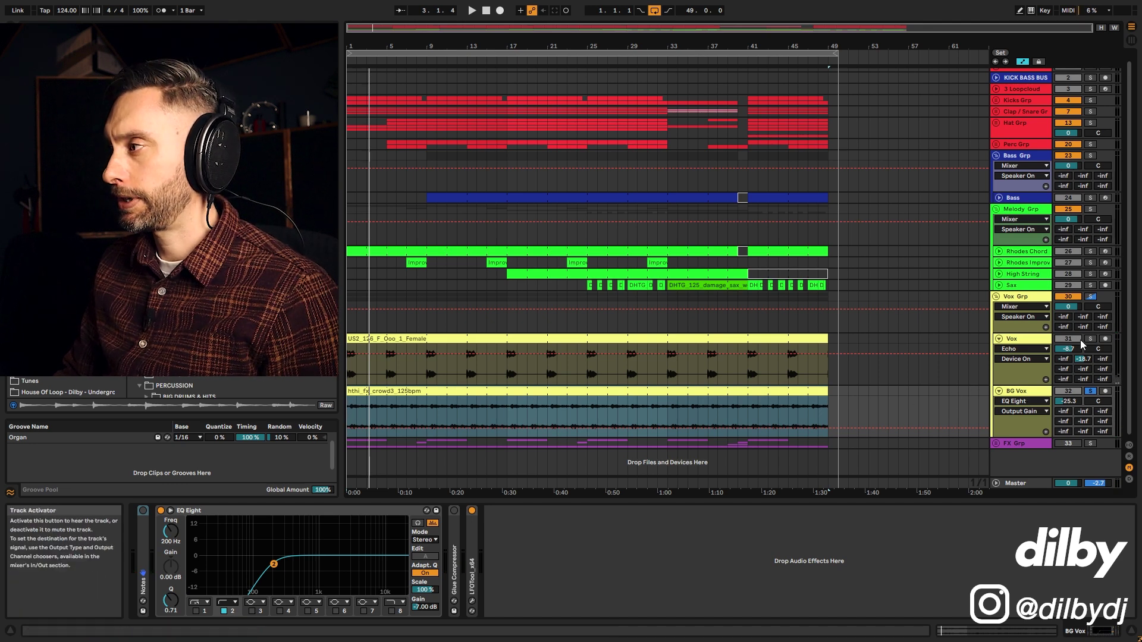
pyautogui.click(1090, 391)
pyautogui.press('space')
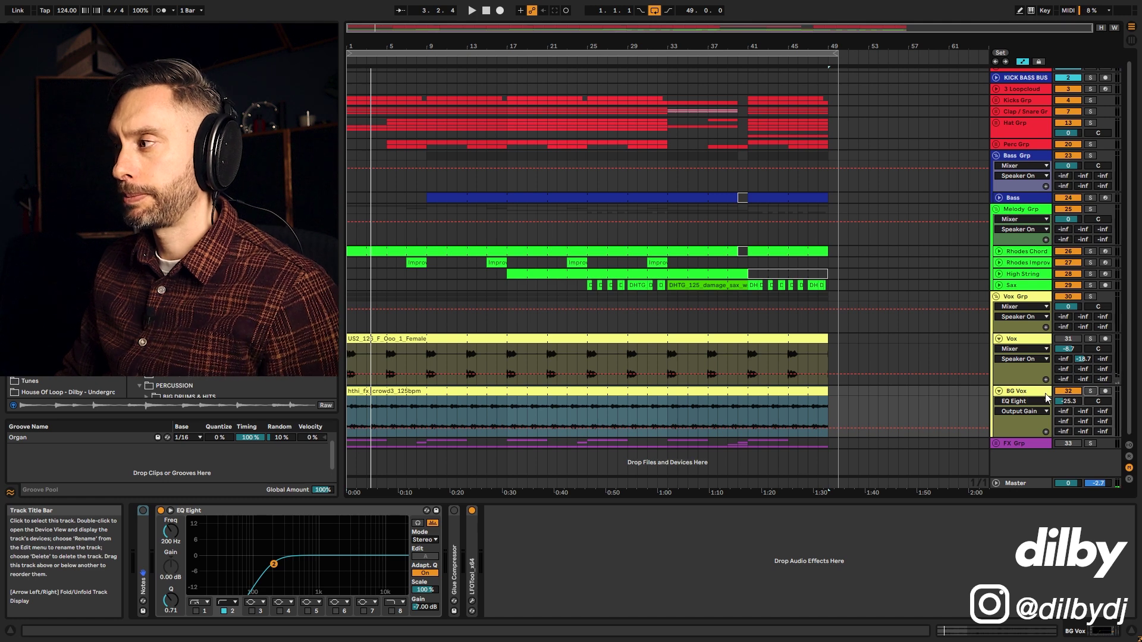
# - Unfold the FX group and audition the soloed Crash track from its clip at bar 9
pyautogui.click(999, 631)
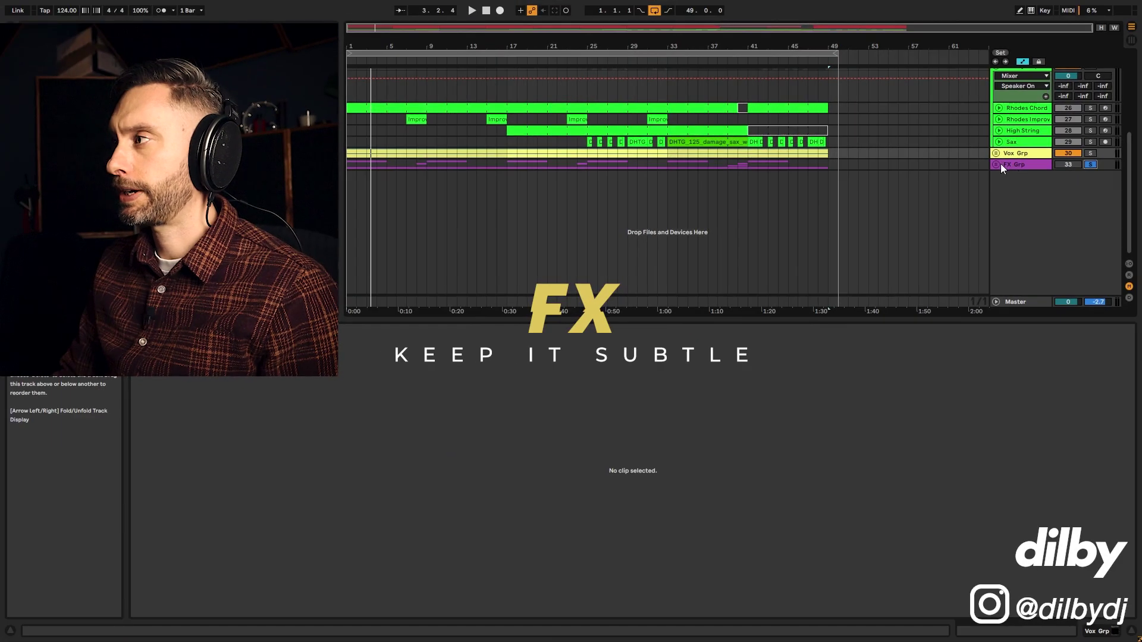
pyautogui.click(1024, 168)
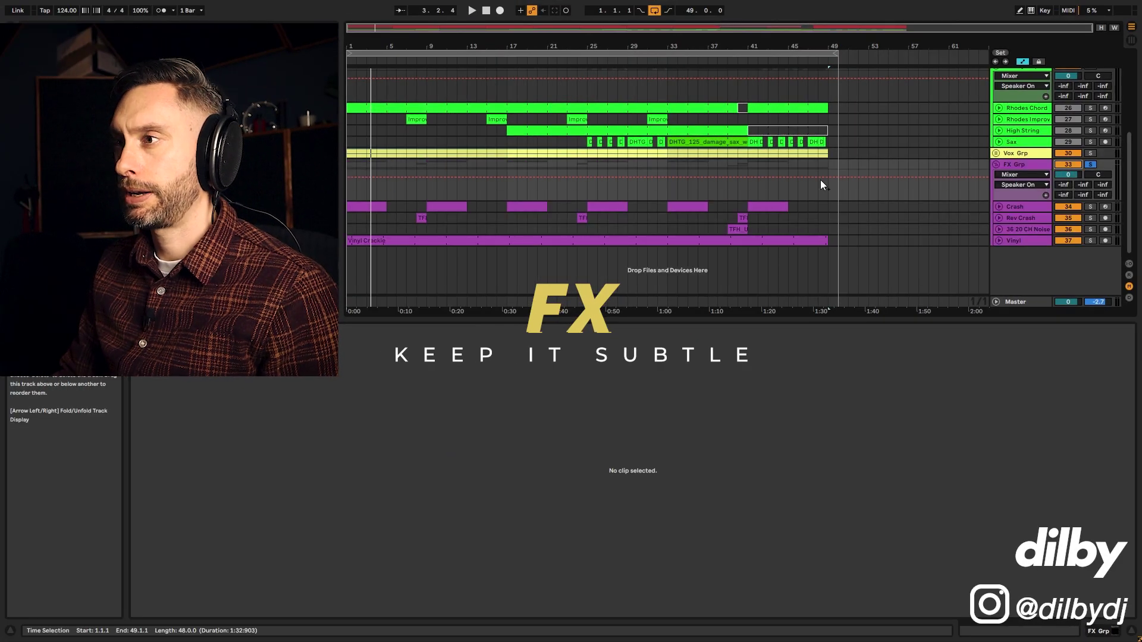
pyautogui.click(455, 205)
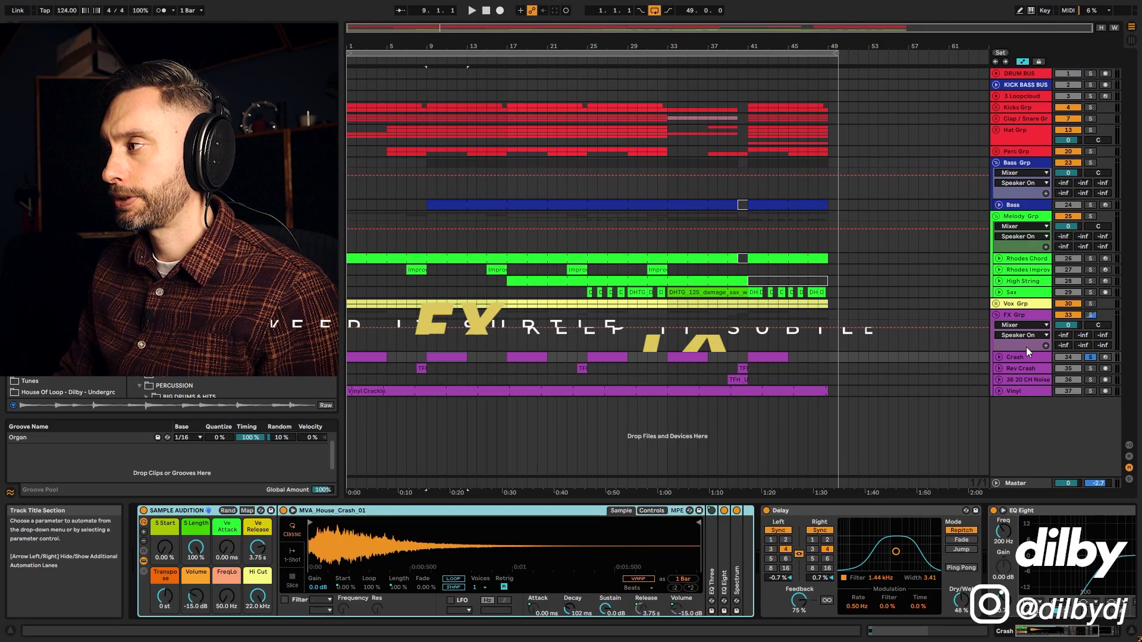
pyautogui.click(458, 357)
pyautogui.press('space')
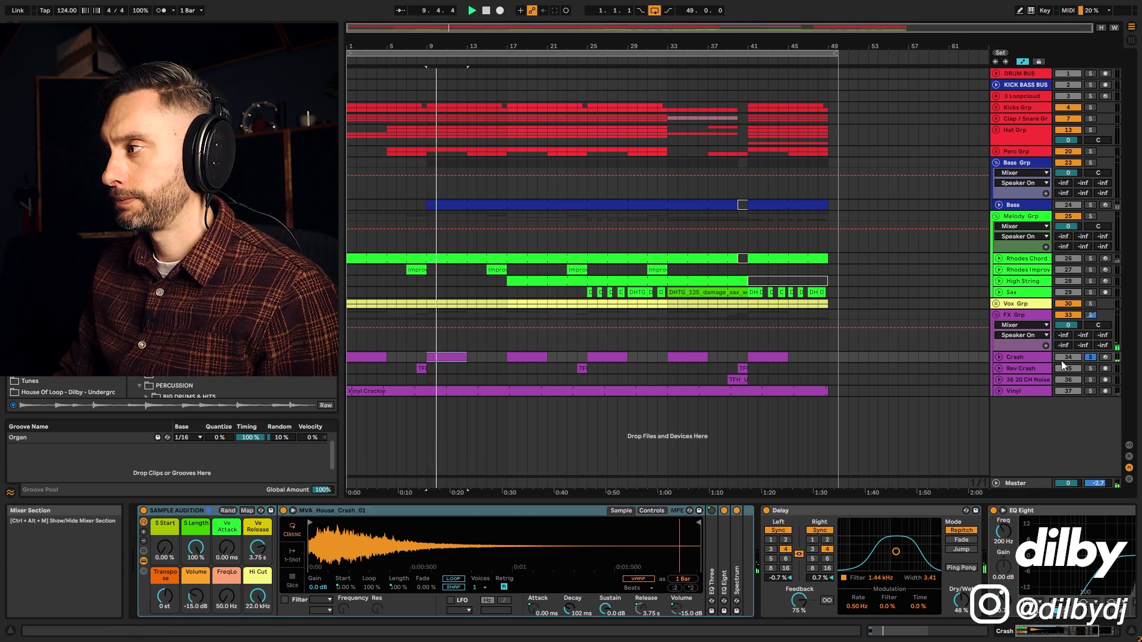
# - Audition the Rev Crash clip at bar 24 leading into bar 25 within the full mix
pyautogui.click(1016, 370)
pyautogui.click(583, 368)
pyautogui.press('space')
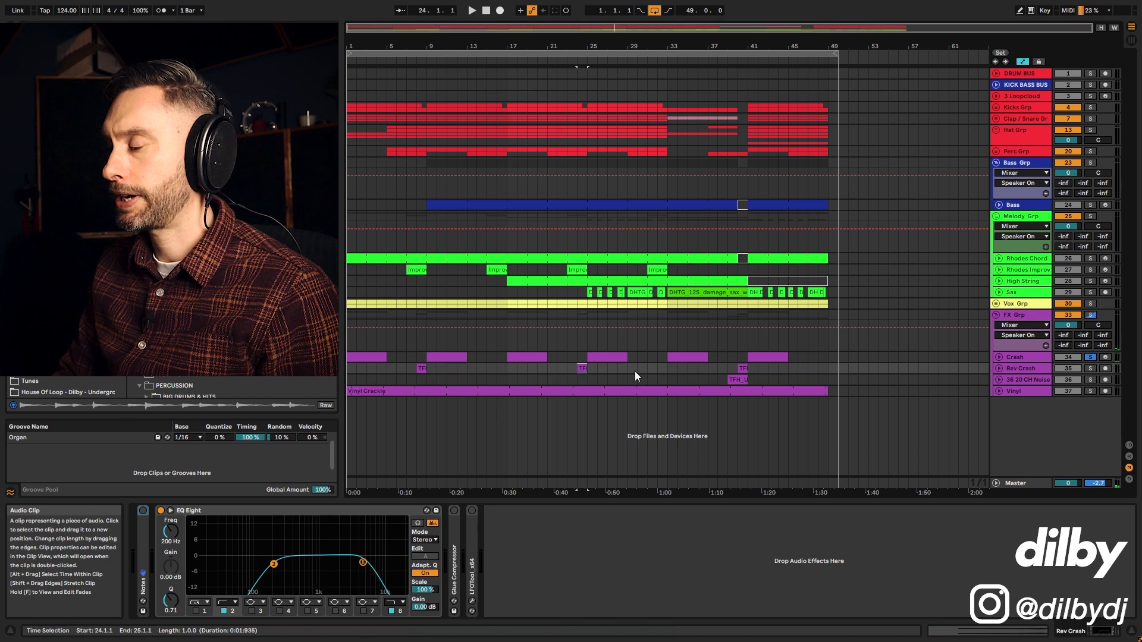
pyautogui.press('space')
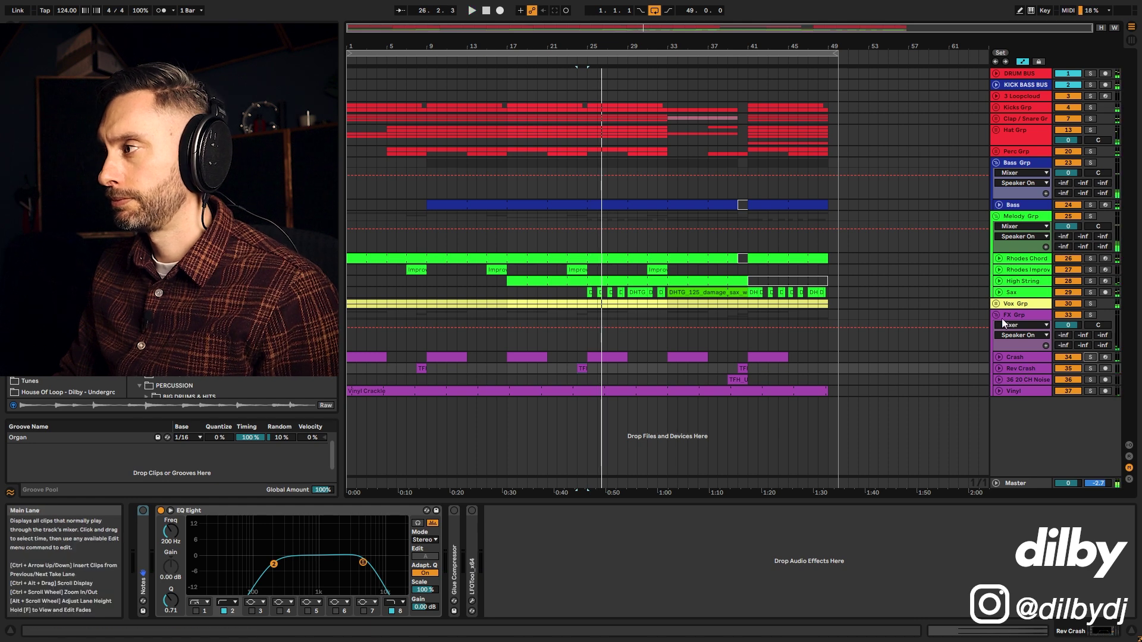
# - Unfold the 36-20 CH Noise Sweep Up track and audition its clip from bar 39 within the full mix
pyautogui.click(1007, 379)
pyautogui.press('space')
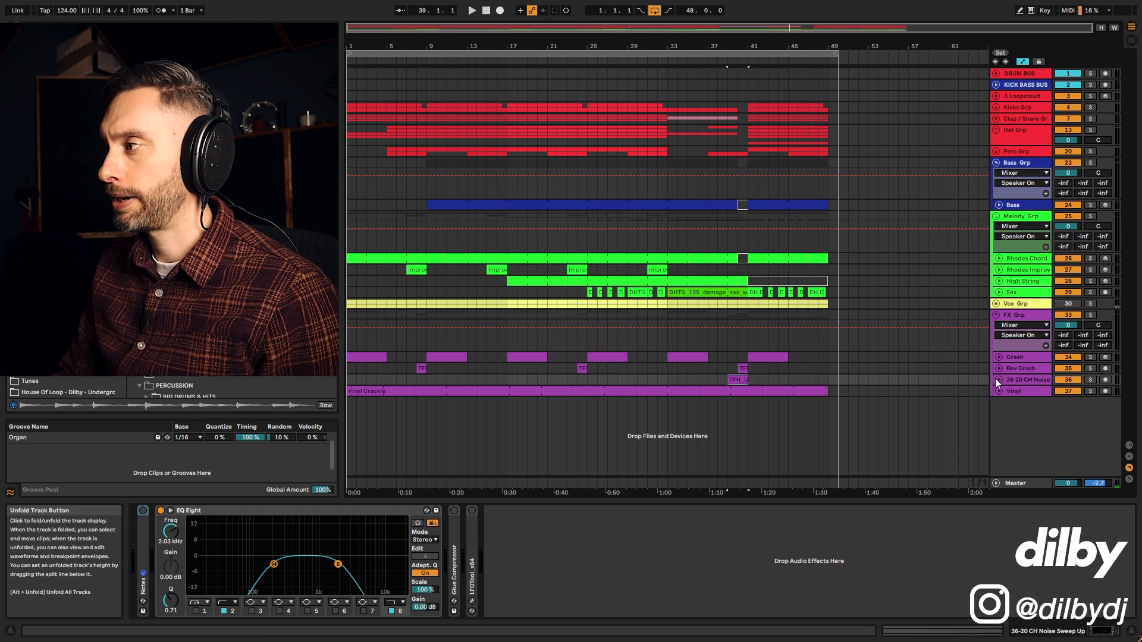
pyautogui.click(1000, 380)
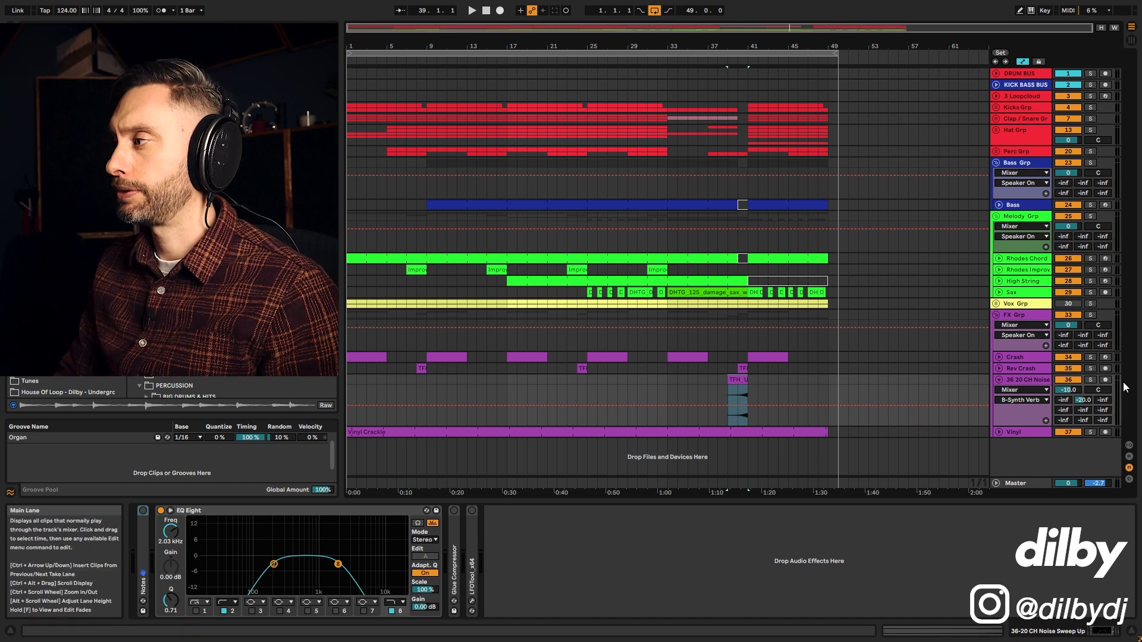
pyautogui.press('space')
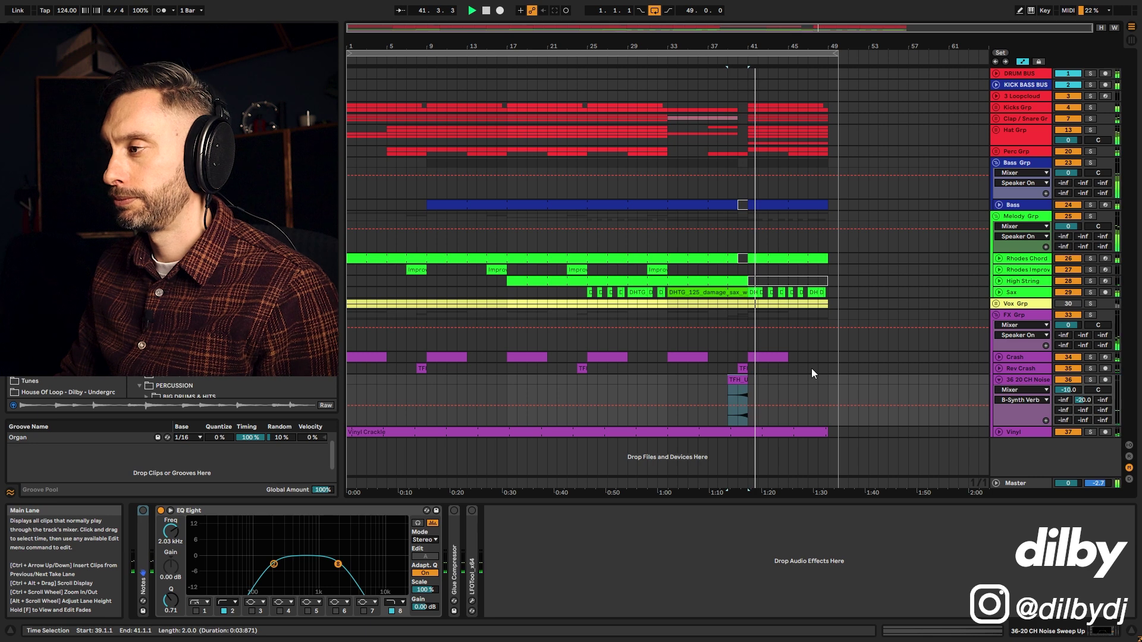
# - Solo and unfold the Vinyl track, and audition its Vinyl Crackle clip from bar 1 with the clip view open
pyautogui.click(1019, 431)
pyautogui.click(1090, 432)
pyautogui.click(1000, 431)
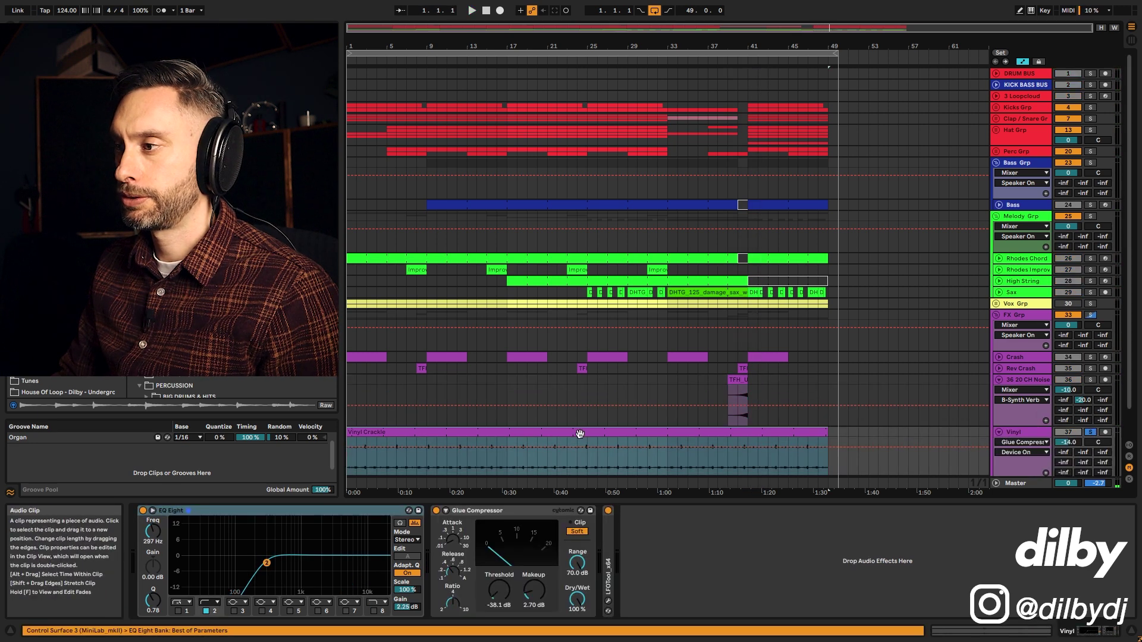
pyautogui.doubleClick(580, 438)
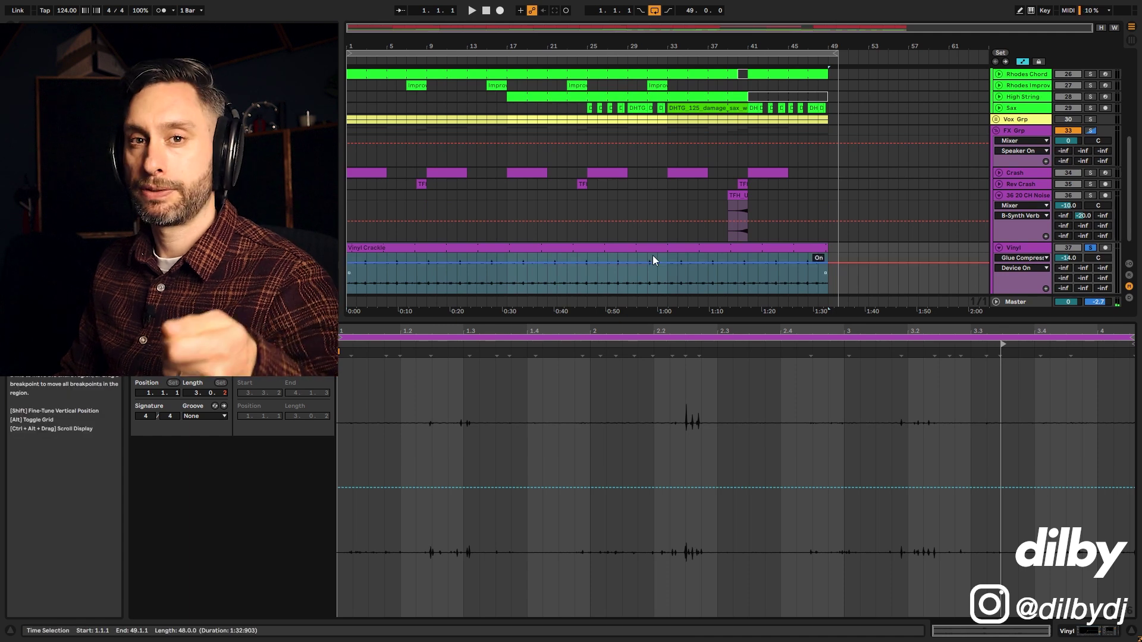
pyautogui.press('space')
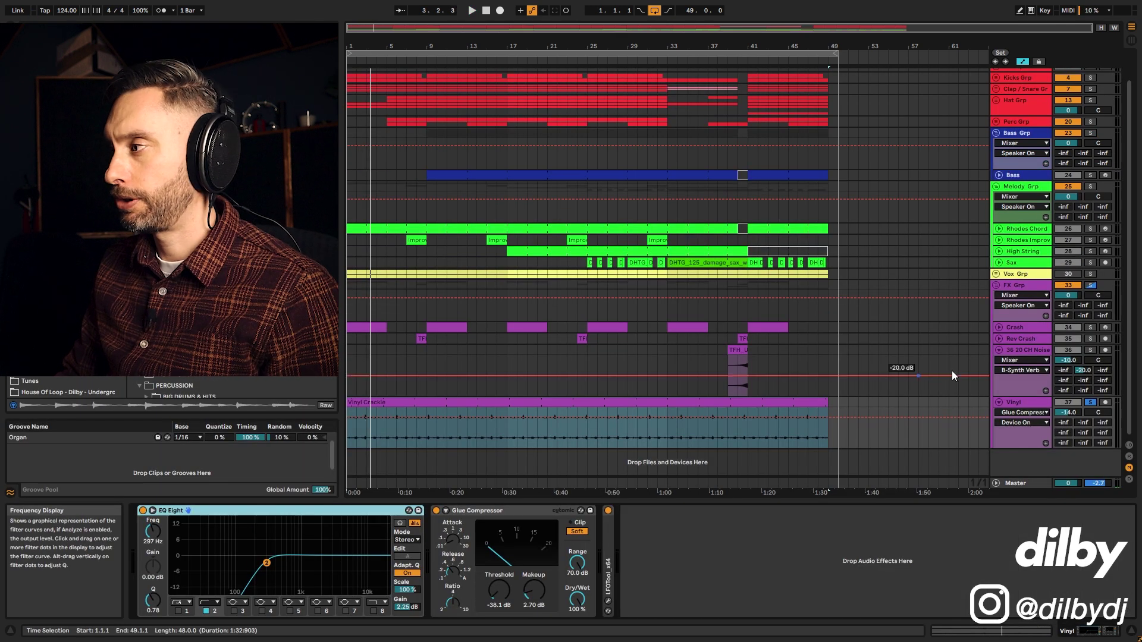
# - Compare the Vinyl track with EQ Eight's filter 2 low cut switched off and back on during playback
pyautogui.click(204, 612)
pyautogui.press('space')
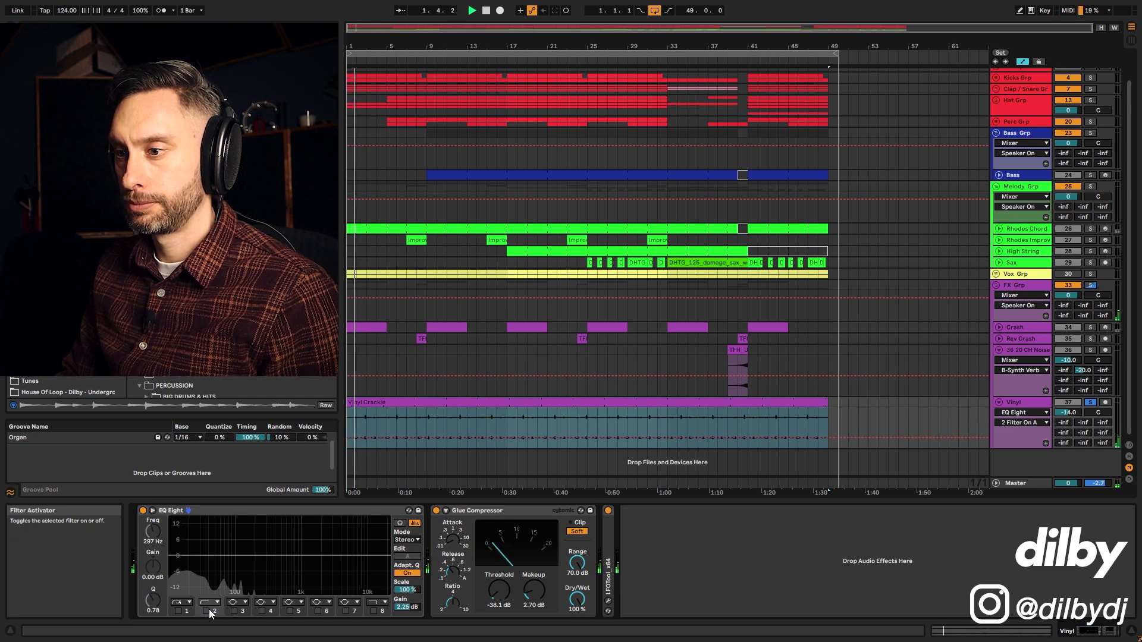
pyautogui.click(206, 611)
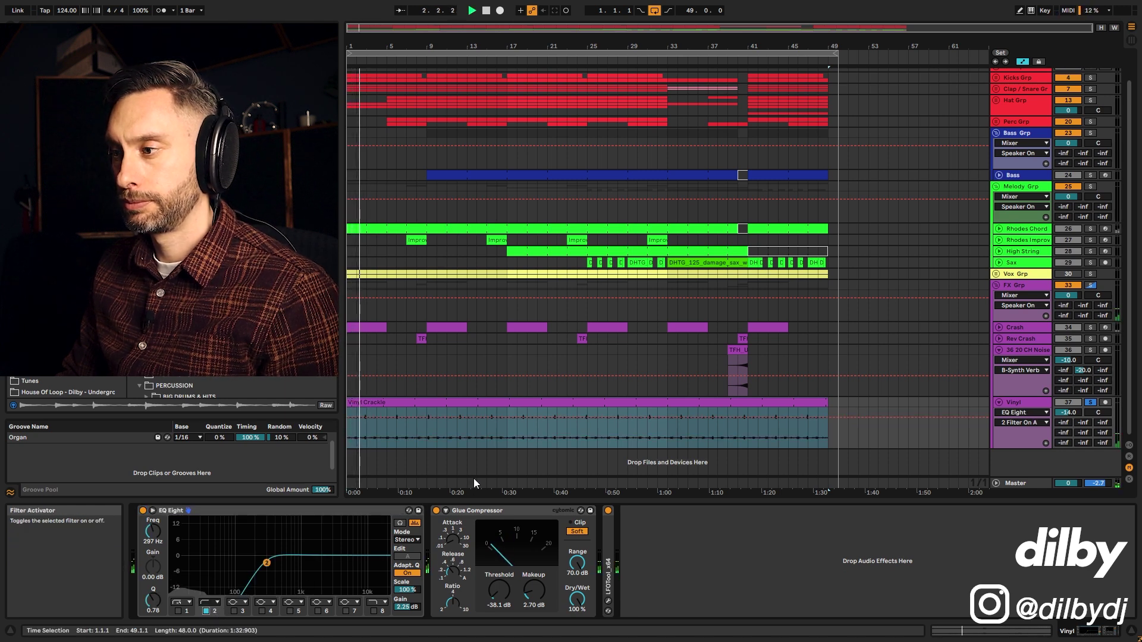
# - Show the Vinyl track's Glue Compressor and its Vinyl Crackle clip, and fold the track
pyautogui.click(463, 510)
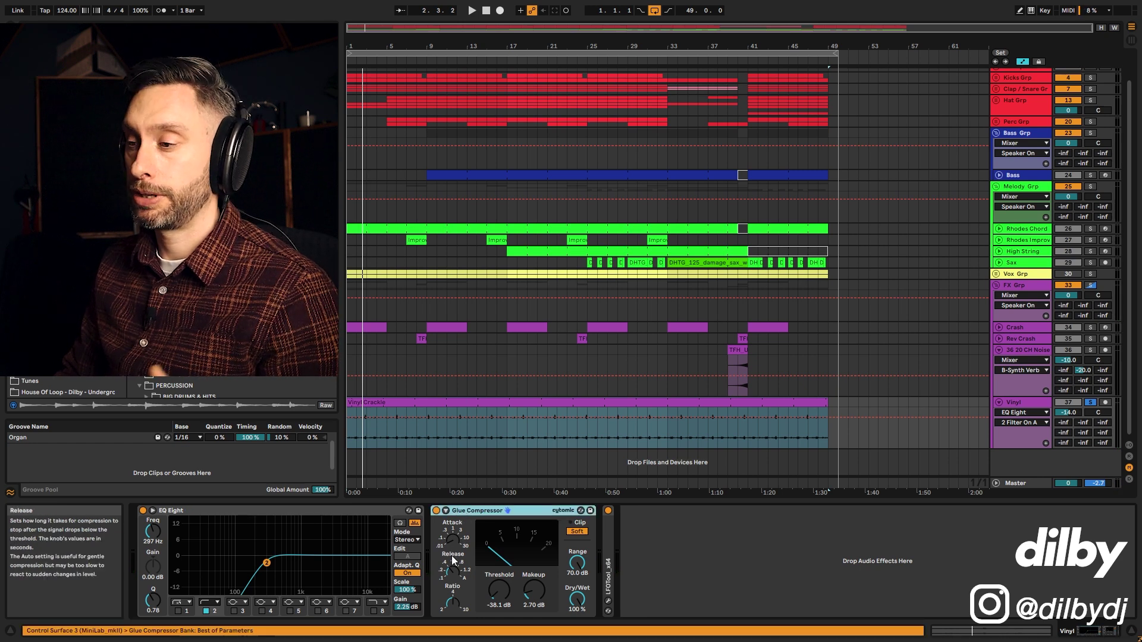
pyautogui.doubleClick(427, 404)
pyautogui.click(999, 248)
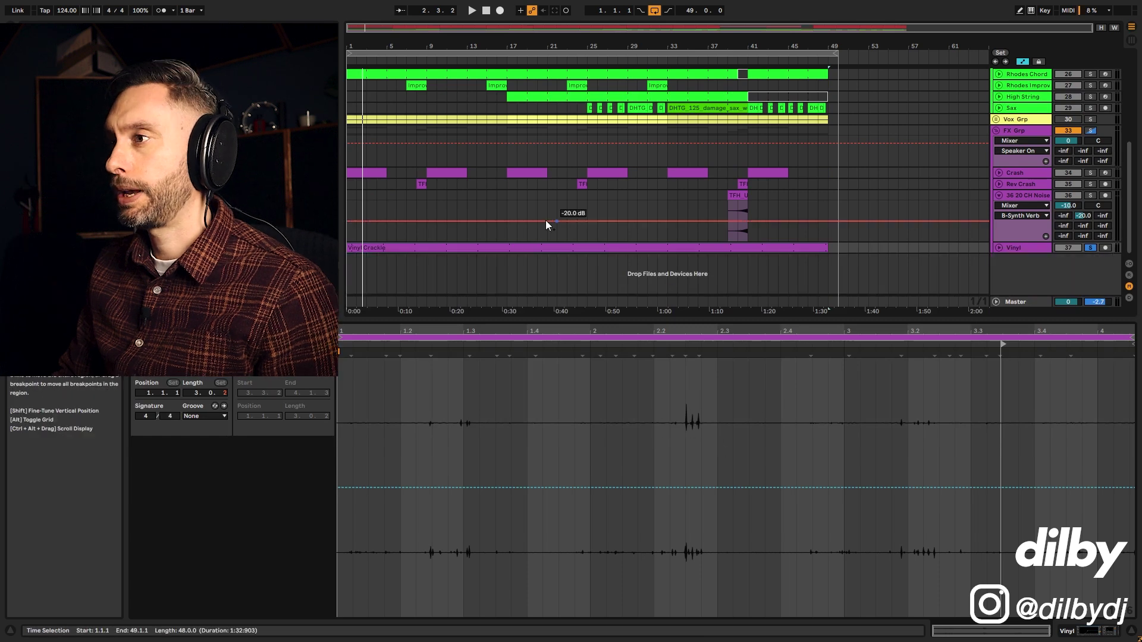
# - Unfold the Vox group and audition the BG Vox track from bar 1 soloed together with the Vinyl track
pyautogui.click(996, 119)
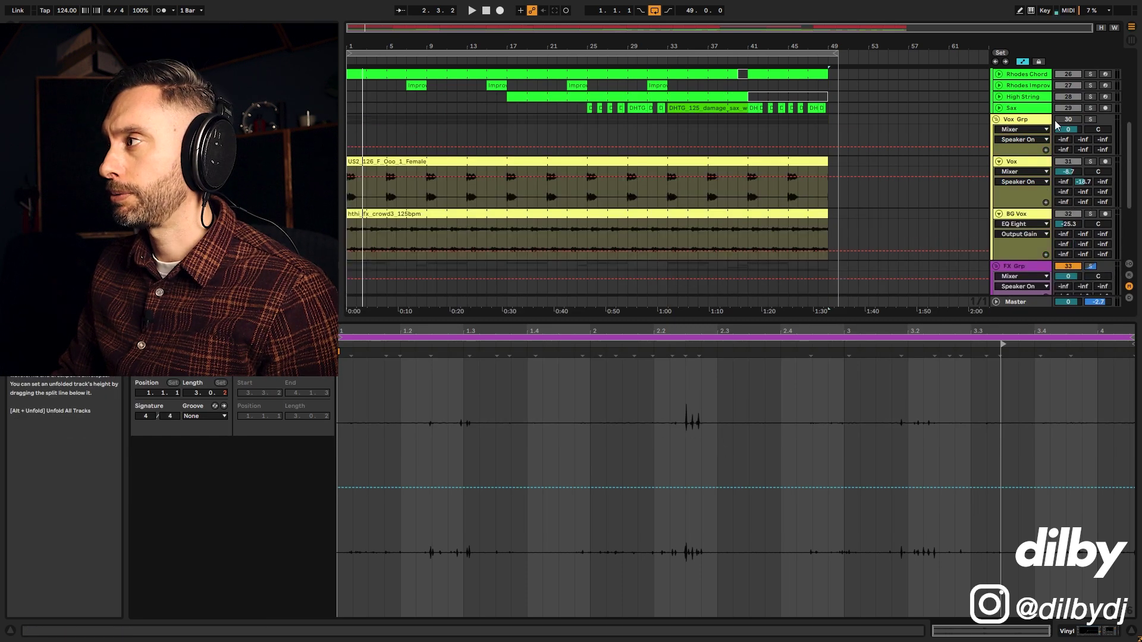
pyautogui.scroll(-3, 1092, 214)
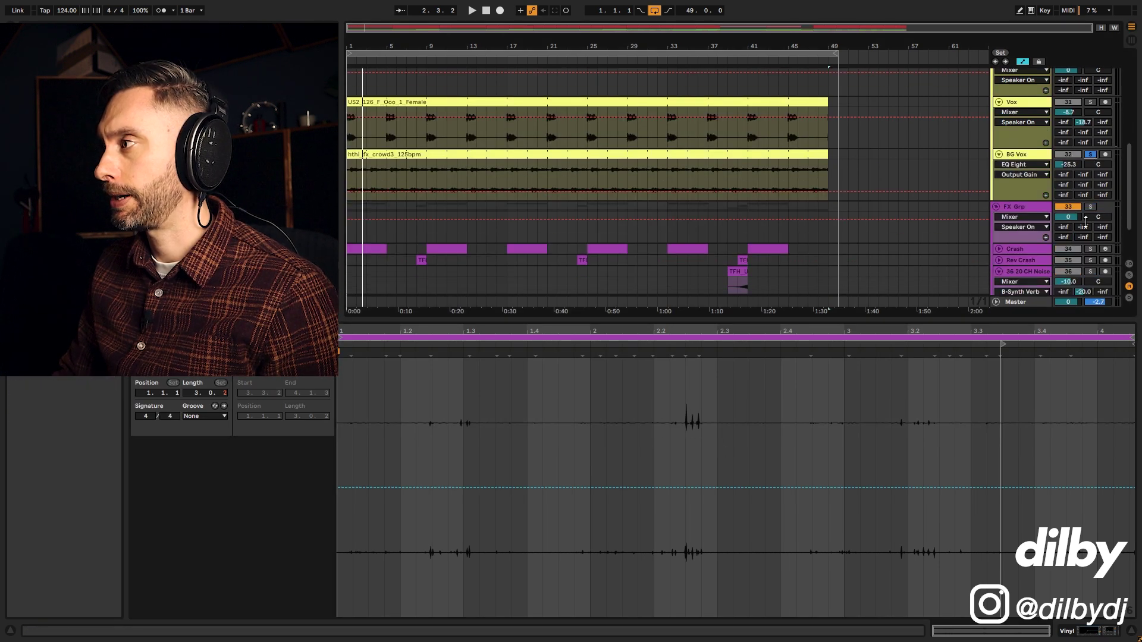
pyautogui.click(1091, 271)
pyautogui.press('space')
pyautogui.scroll(-3, 602, 228)
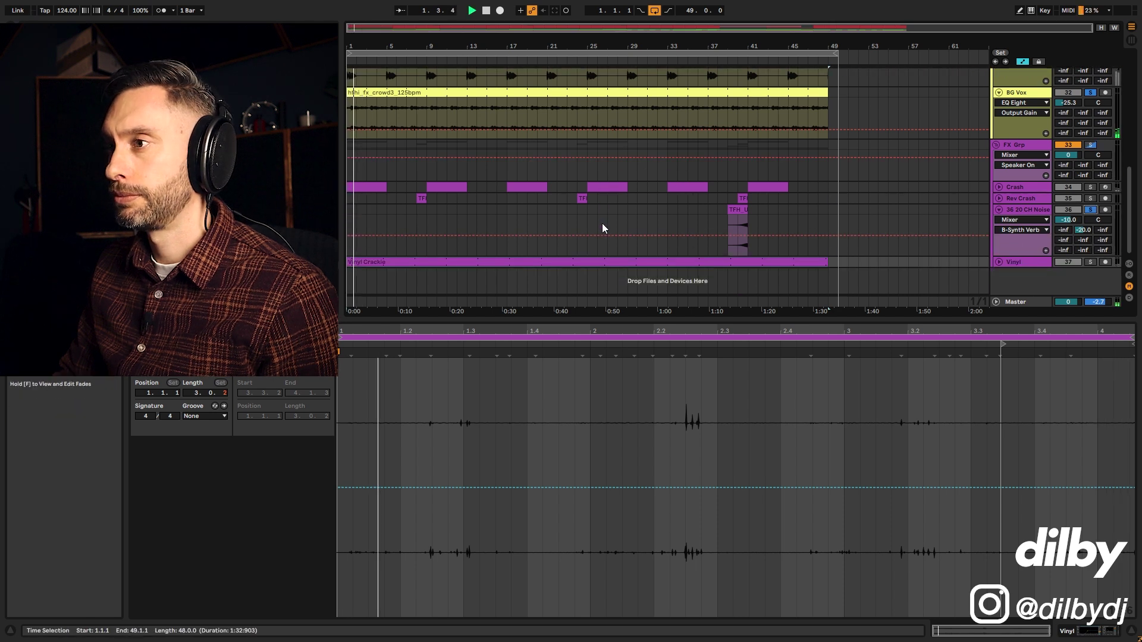
pyautogui.click(1091, 262)
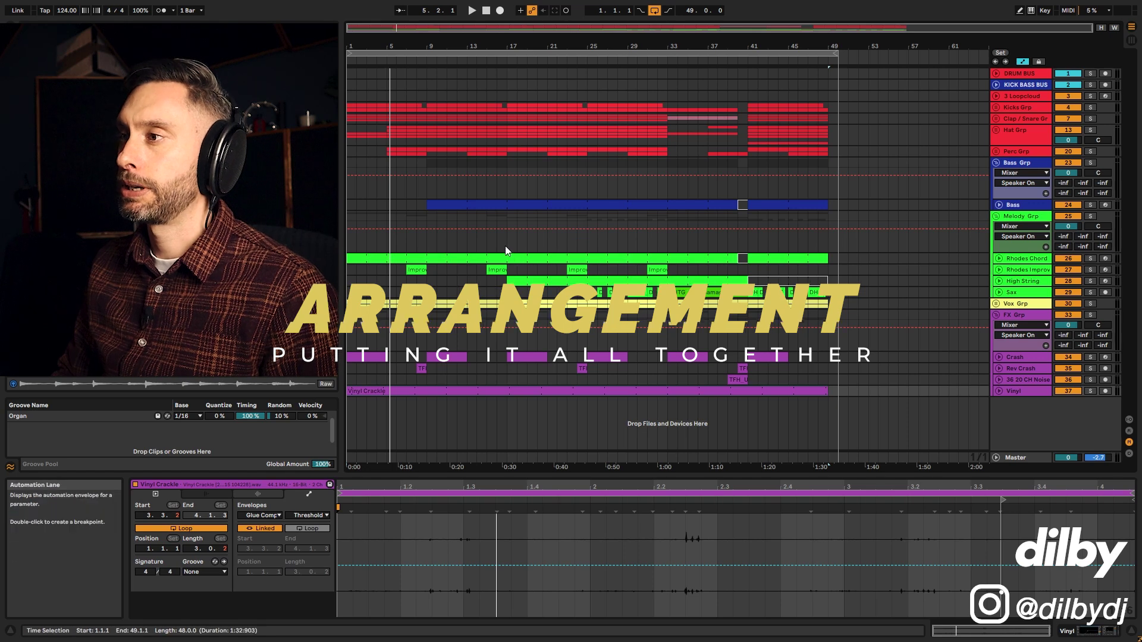
# - Mark bars 17 to 25 on the Melody group, and unfold the Sax track to show its entry at bar 25
pyautogui.moveTo(505, 245); pyautogui.dragTo(588, 249)
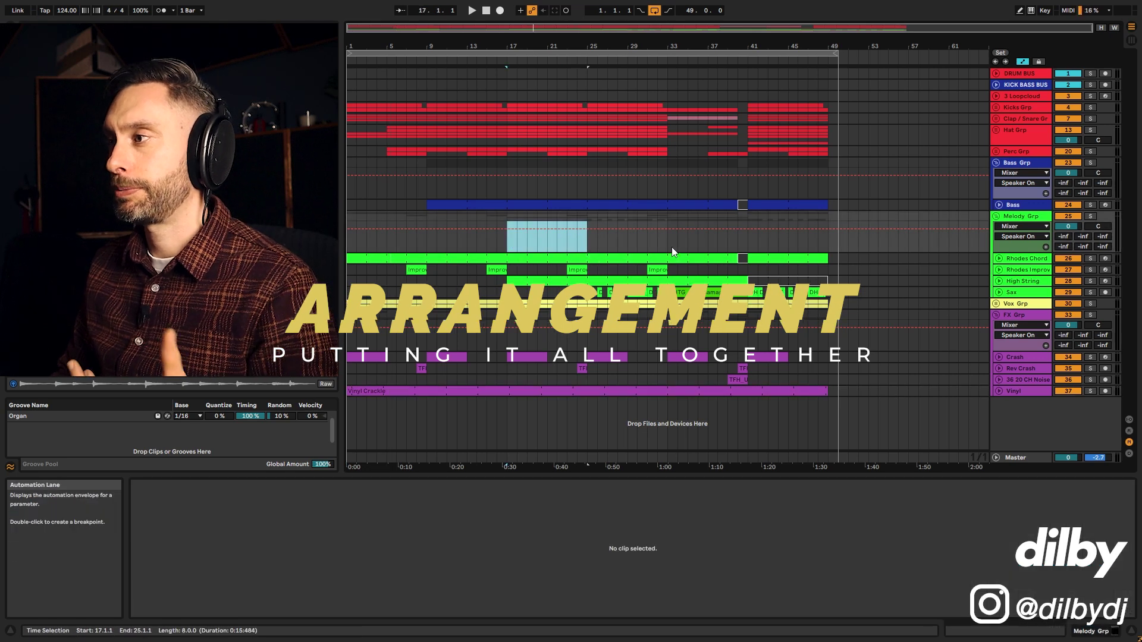
pyautogui.click(1000, 292)
pyautogui.scroll(-1, 833, 297)
pyautogui.click(586, 308)
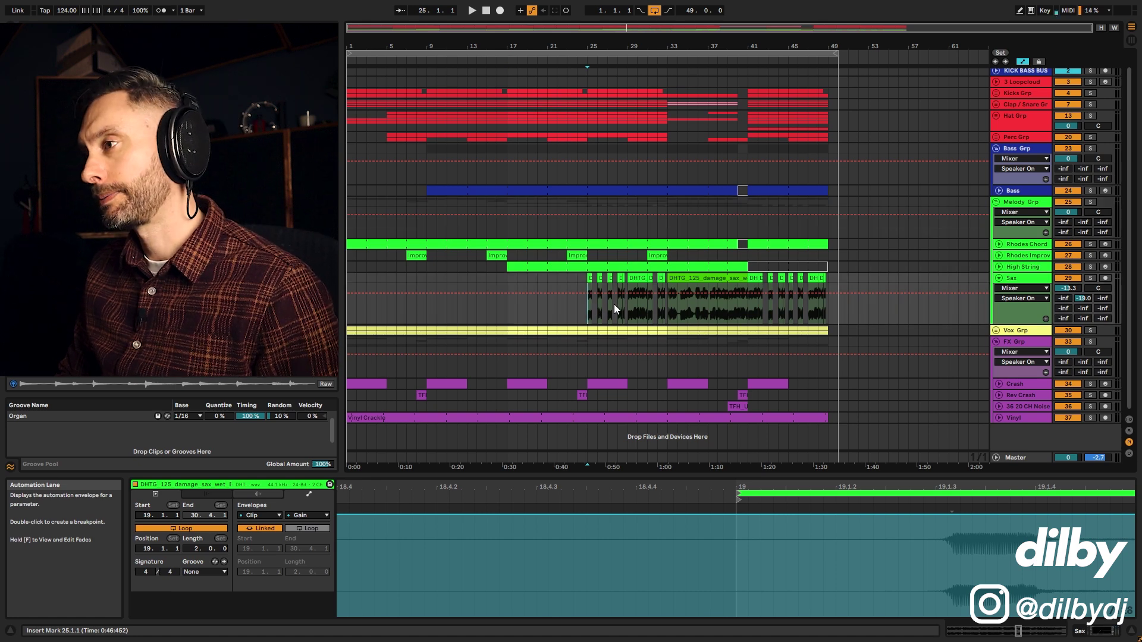
# - Mark bars 34 to 41 on the Rhodes Improv track and unfold the Hat group
pyautogui.moveTo(678, 255); pyautogui.dragTo(748, 255)
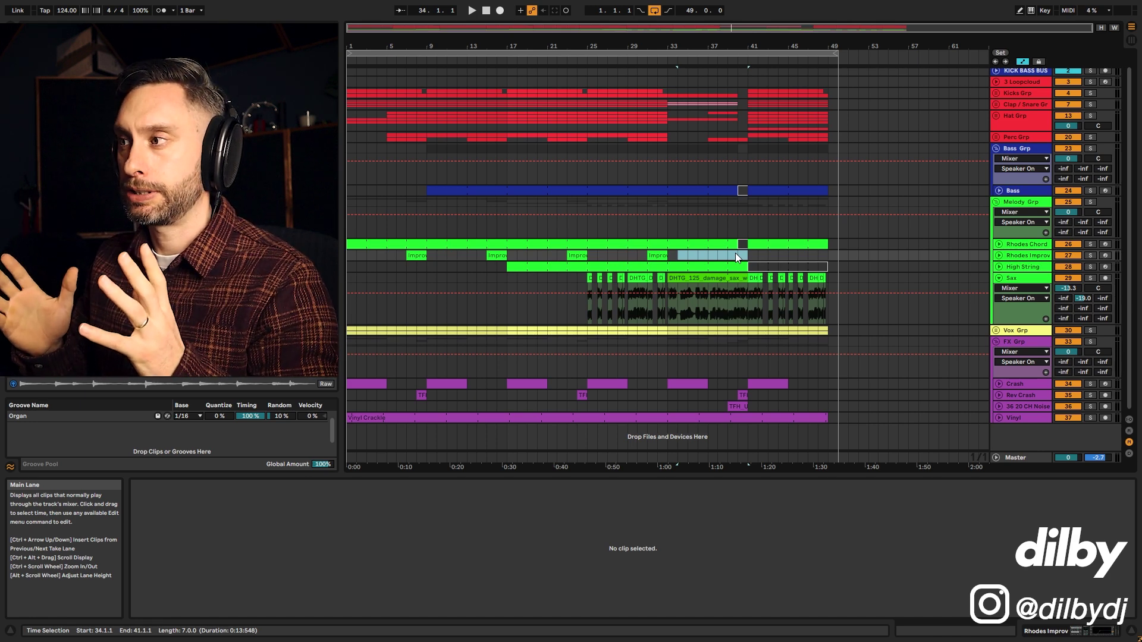
pyautogui.click(994, 114)
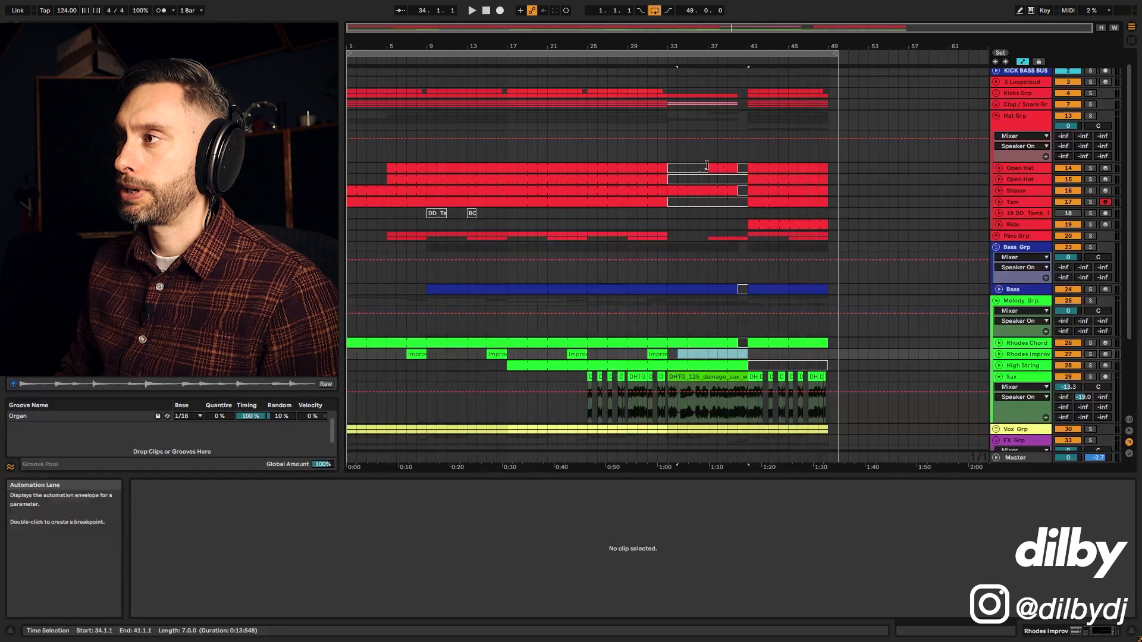
# - Audition the Top Kick and Kick tracks soloed through the breakdown, playing from bar 33 and from bar 30
pyautogui.scroll(1, 716, 159)
pyautogui.click(665, 89)
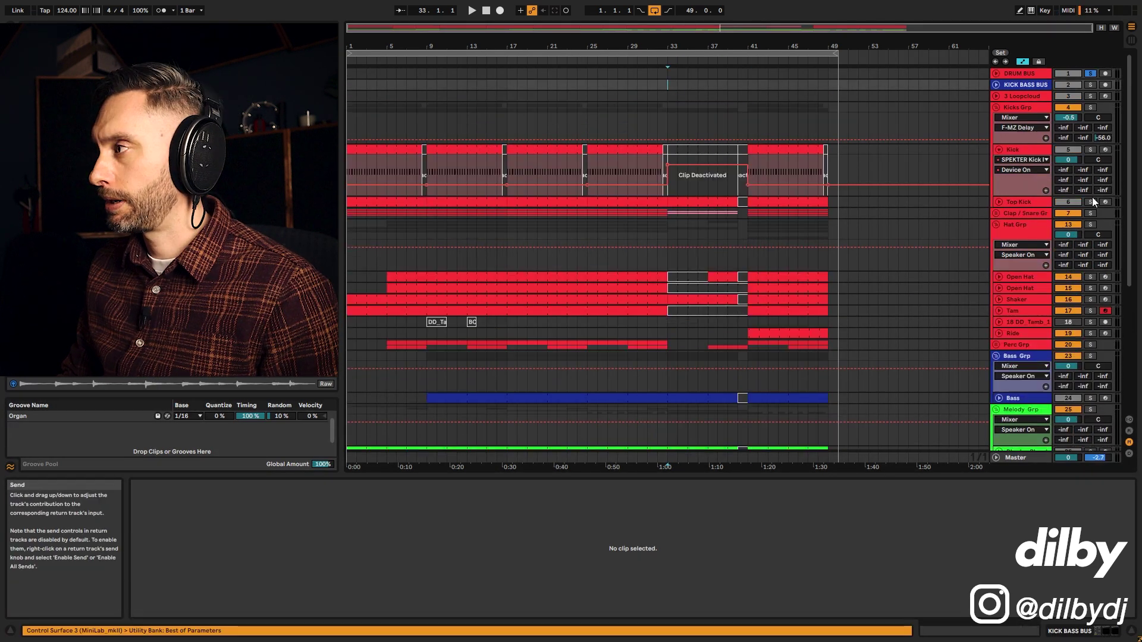
pyautogui.click(1090, 201)
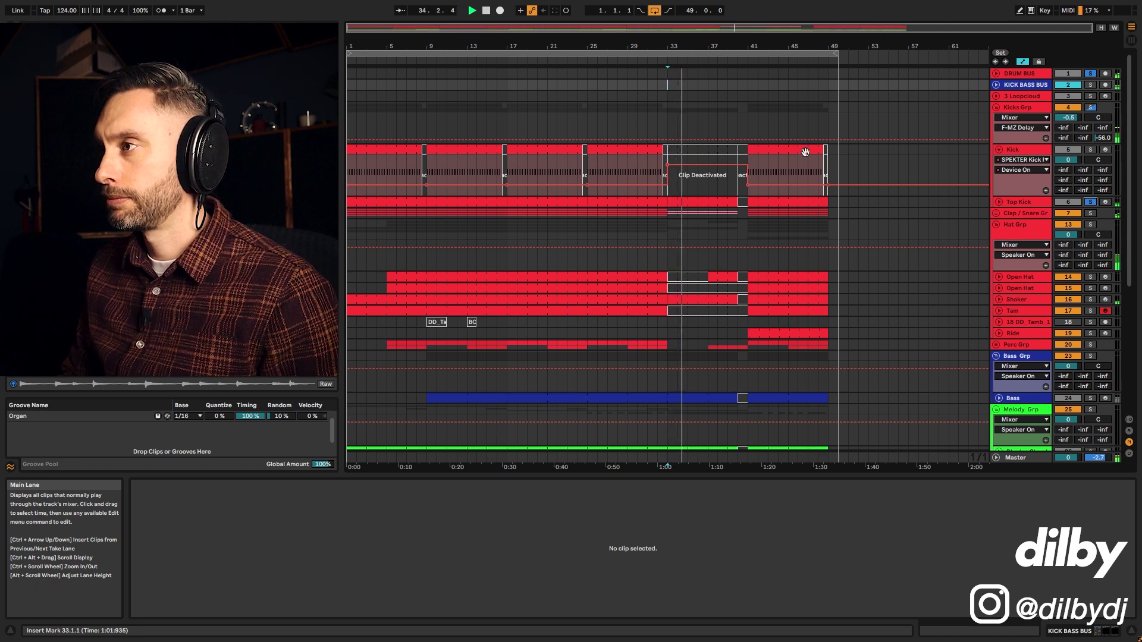
pyautogui.click(637, 171)
pyautogui.press('space')
pyautogui.press('space')
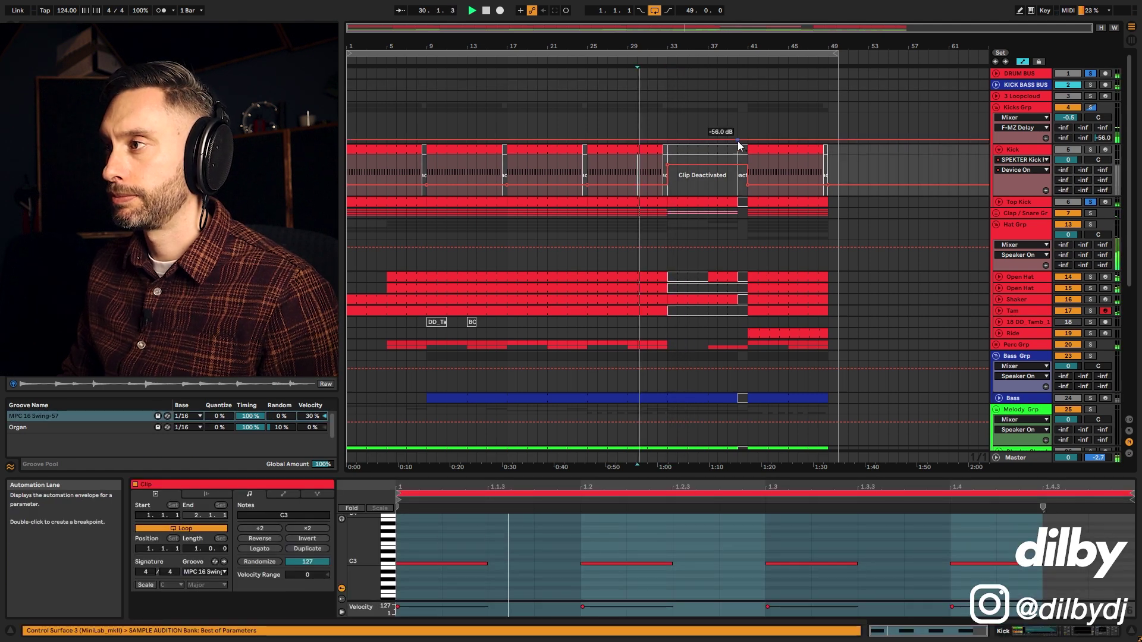
pyautogui.click(1090, 150)
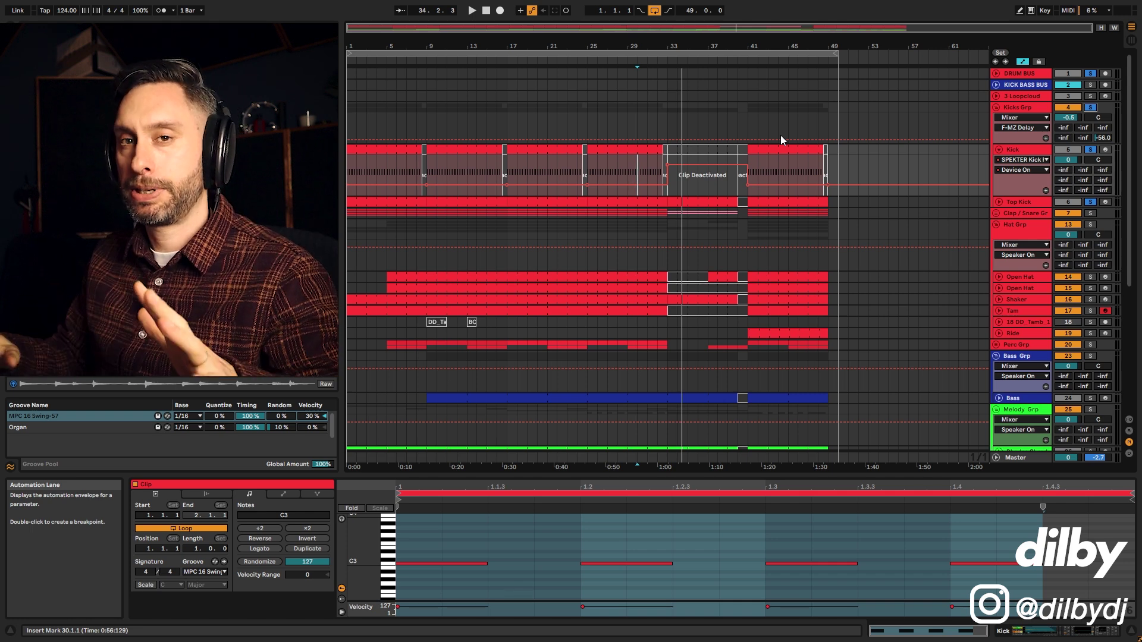
# - Show the long Sax clip starting at bar 33 and mark its section from bar 33 to bar 39
pyautogui.scroll(-3, 761, 214)
pyautogui.scroll(-2, 690, 415)
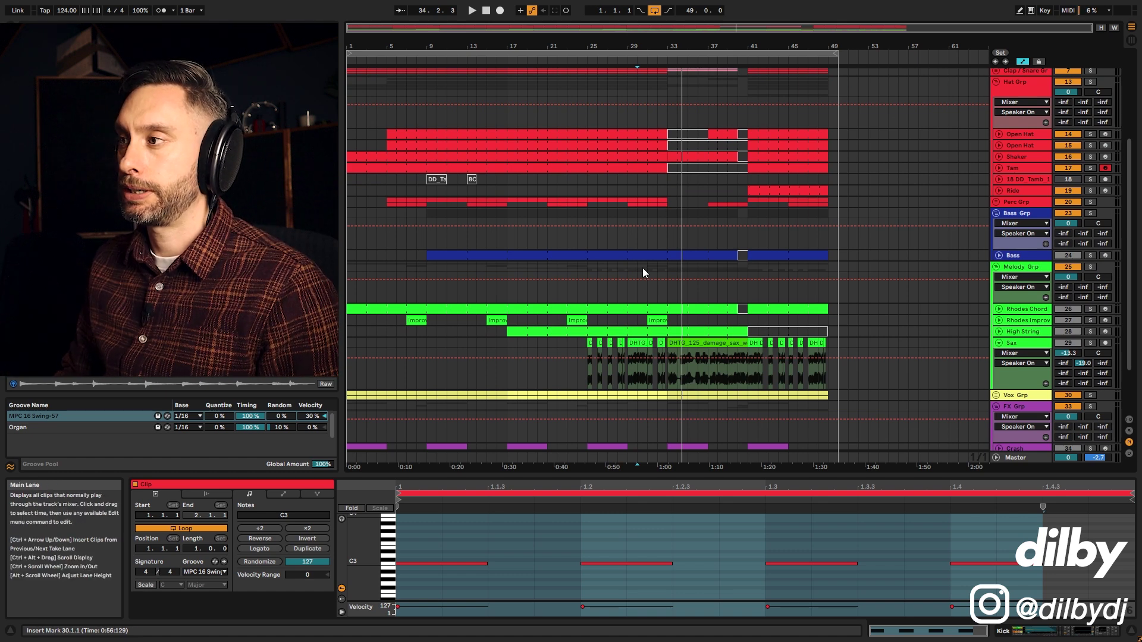
pyautogui.click(672, 345)
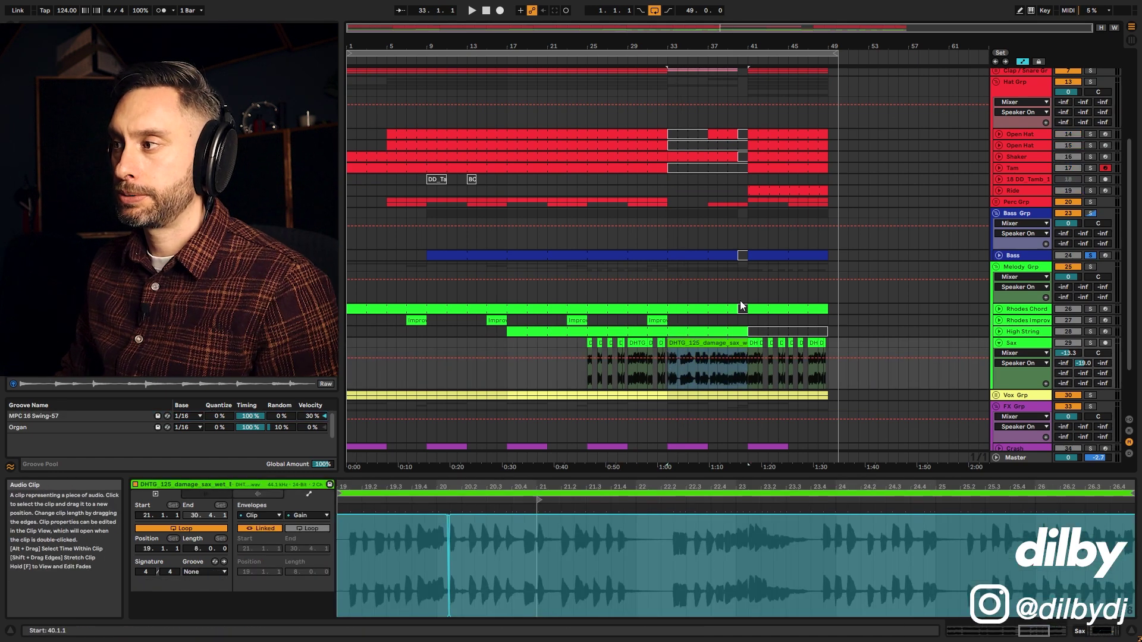
pyautogui.moveTo(728, 370); pyautogui.dragTo(747, 369)
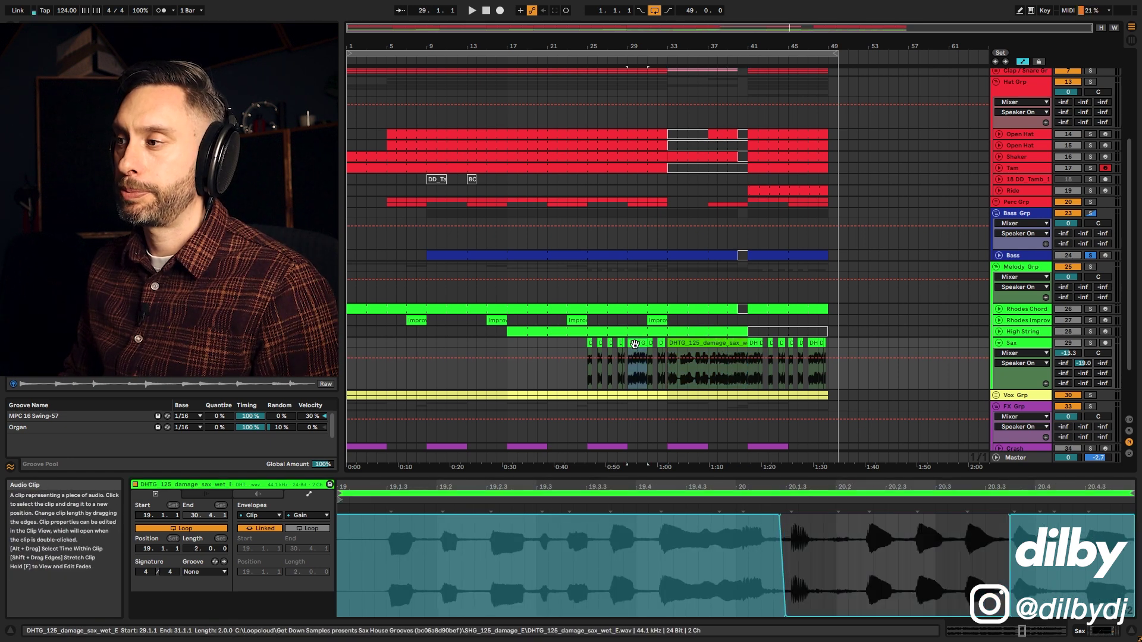
pyautogui.moveTo(670, 367); pyautogui.dragTo(726, 367)
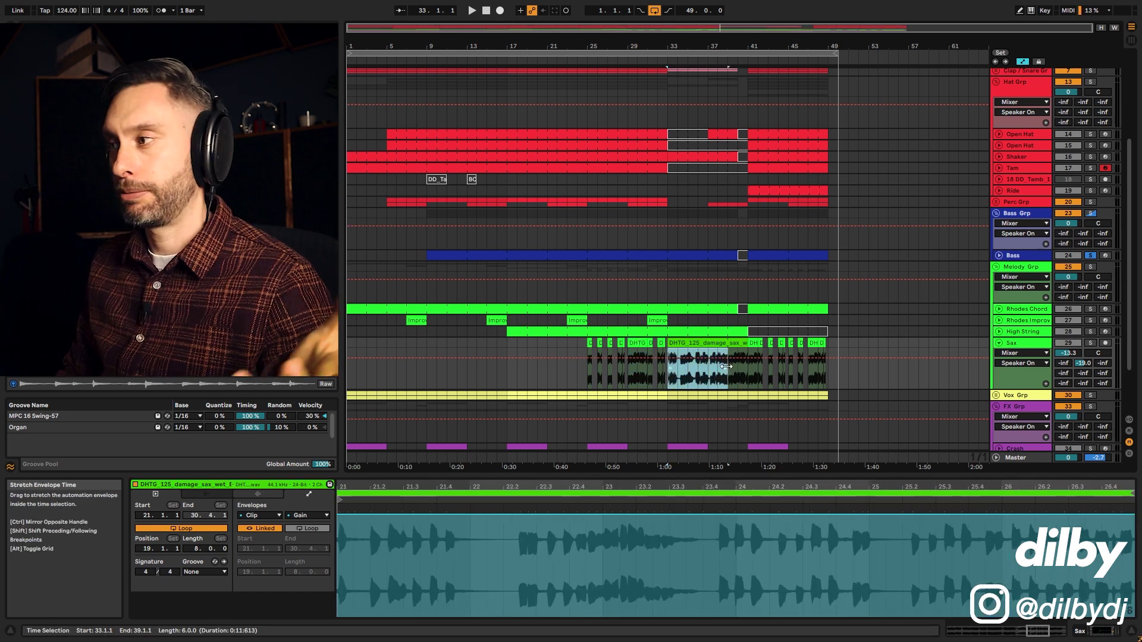
pyautogui.click(727, 371)
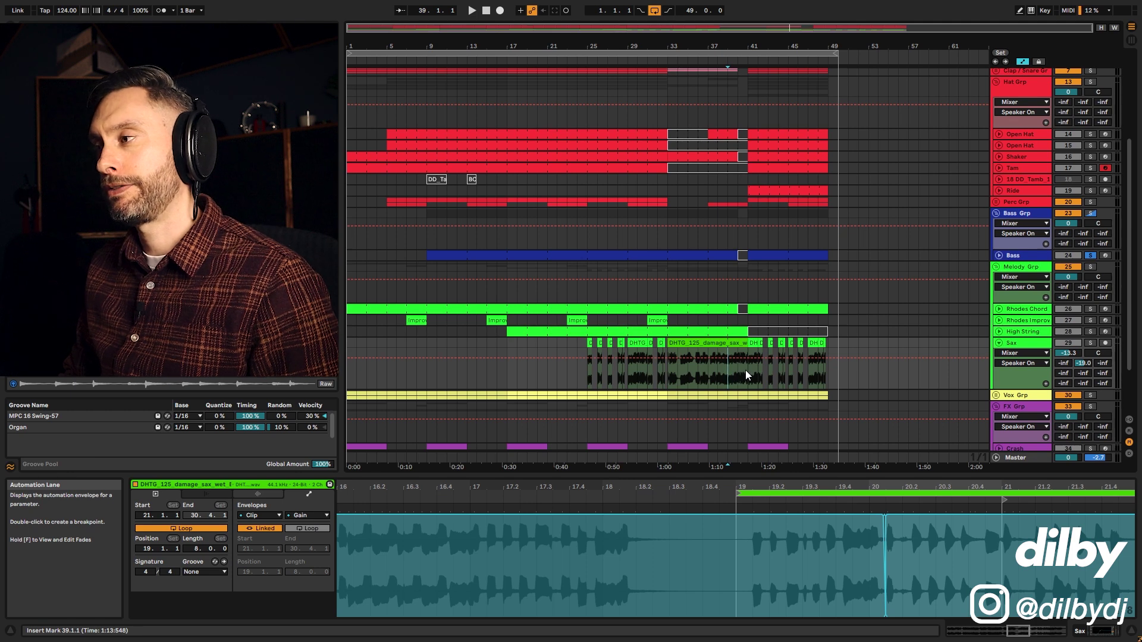
# - Compare the Sax phrase from bar 39 to bar 42 with the shorter Sax clip starting at bar 29
pyautogui.moveTo(733, 371); pyautogui.dragTo(746, 365)
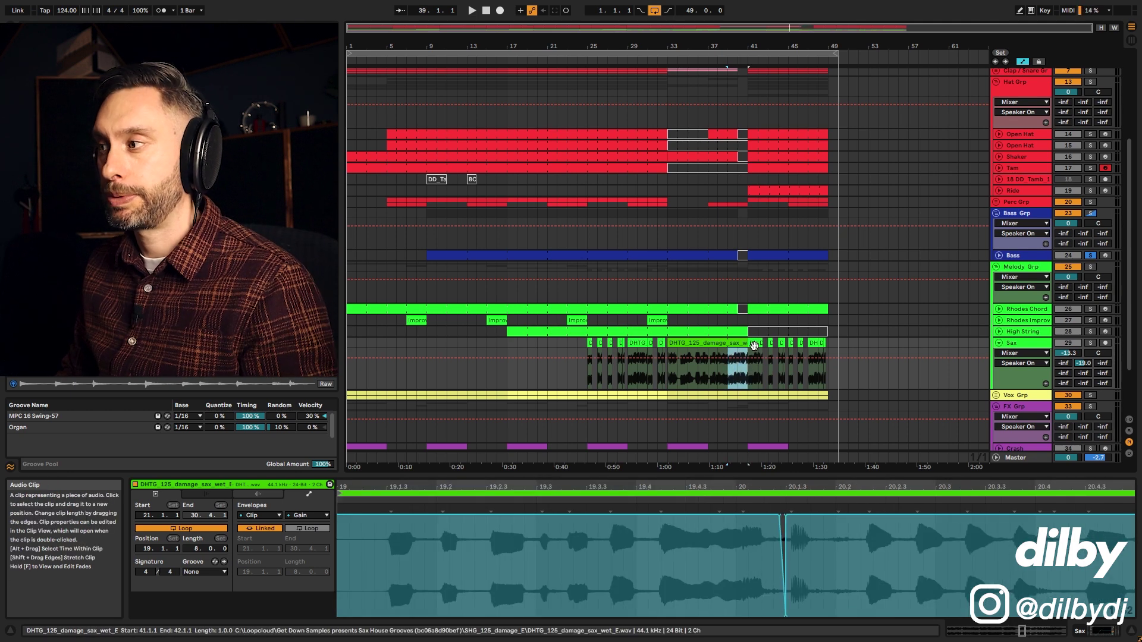
pyautogui.click(638, 344)
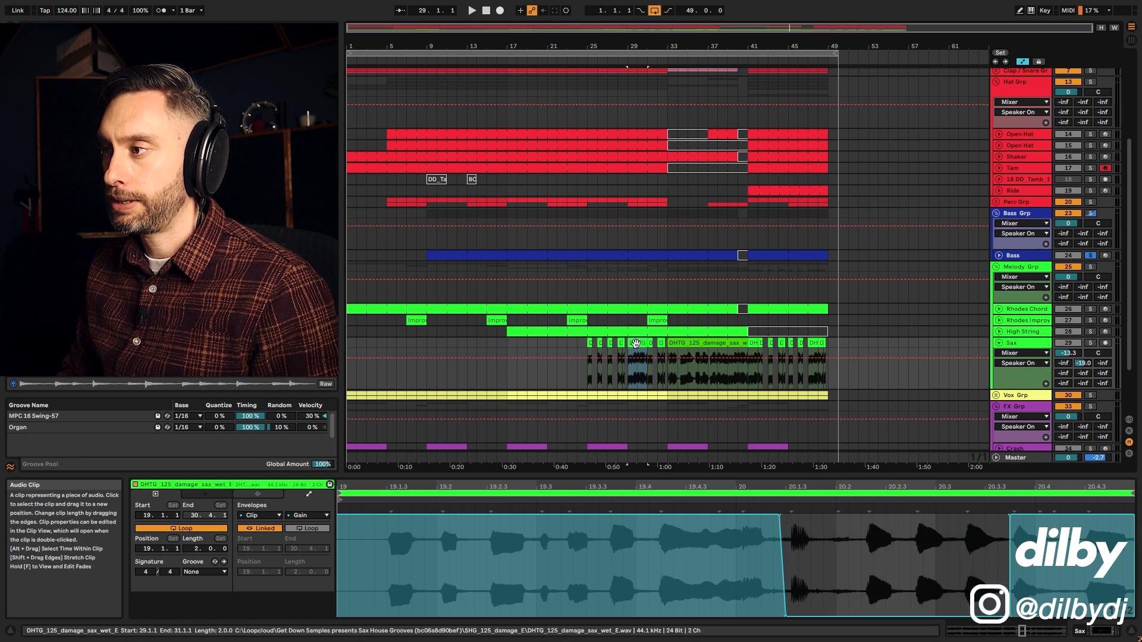
pyautogui.moveTo(998, 546); pyautogui.dragTo(948, 544)
pyautogui.moveTo(726, 369); pyautogui.dragTo(754, 373)
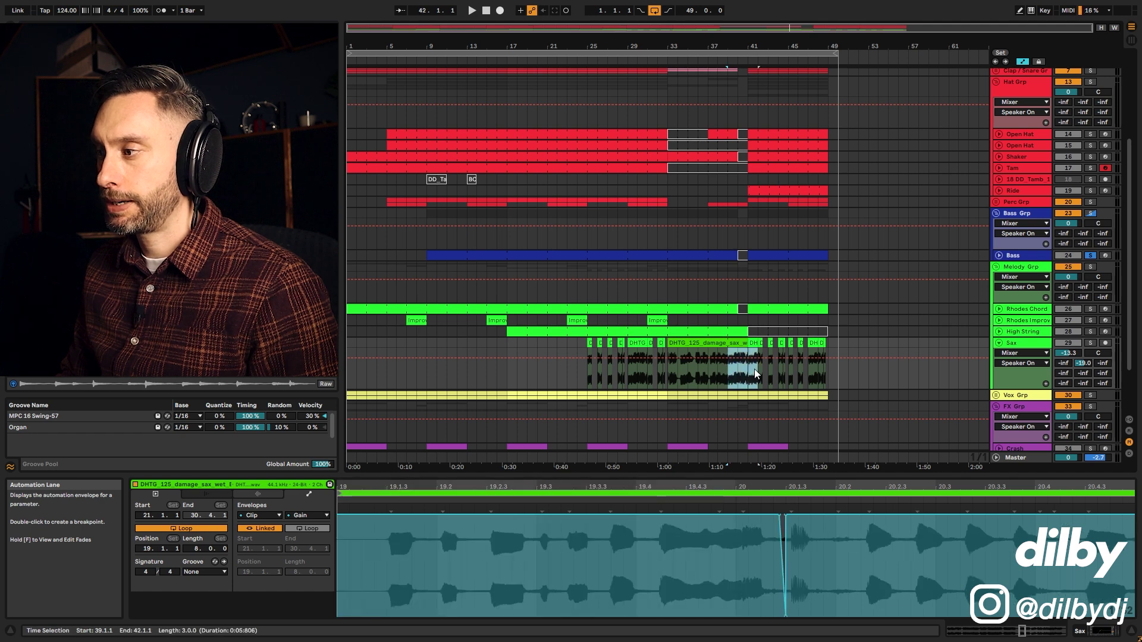
# - Take the Bass track out of solo, play the full mix from bar 30, and fold the Sax track
pyautogui.click(638, 372)
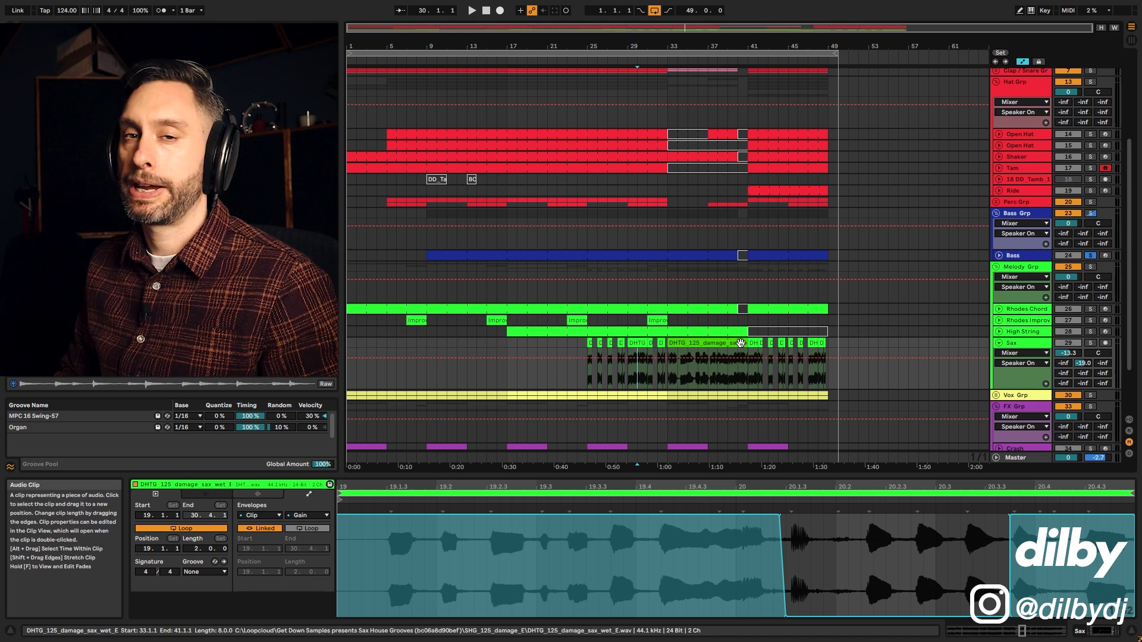
pyautogui.click(1090, 255)
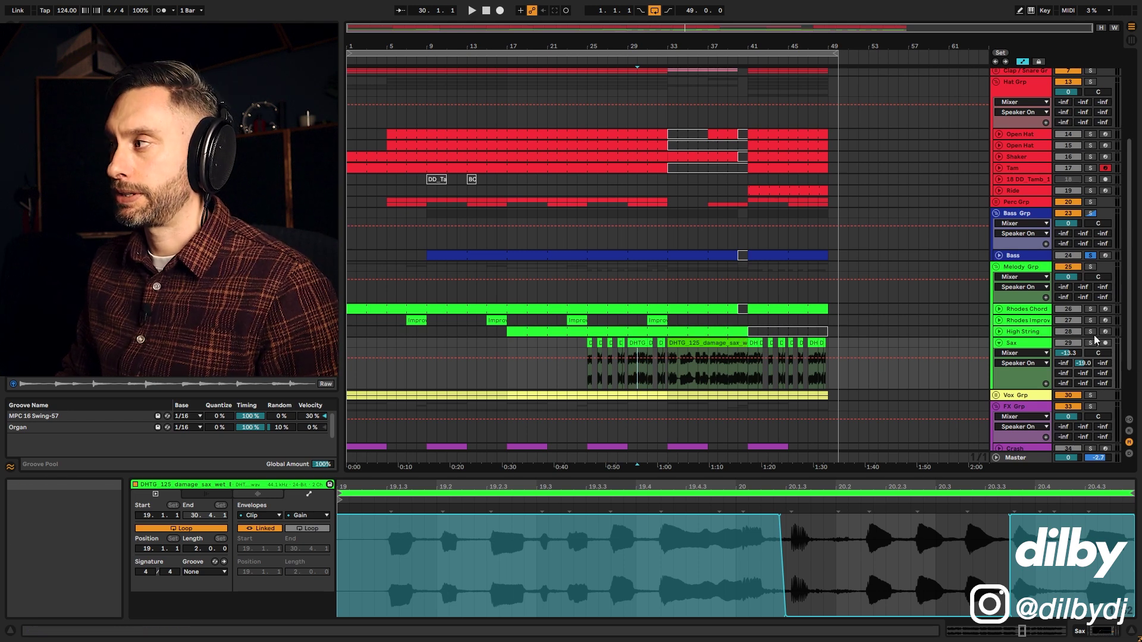
pyautogui.press('space')
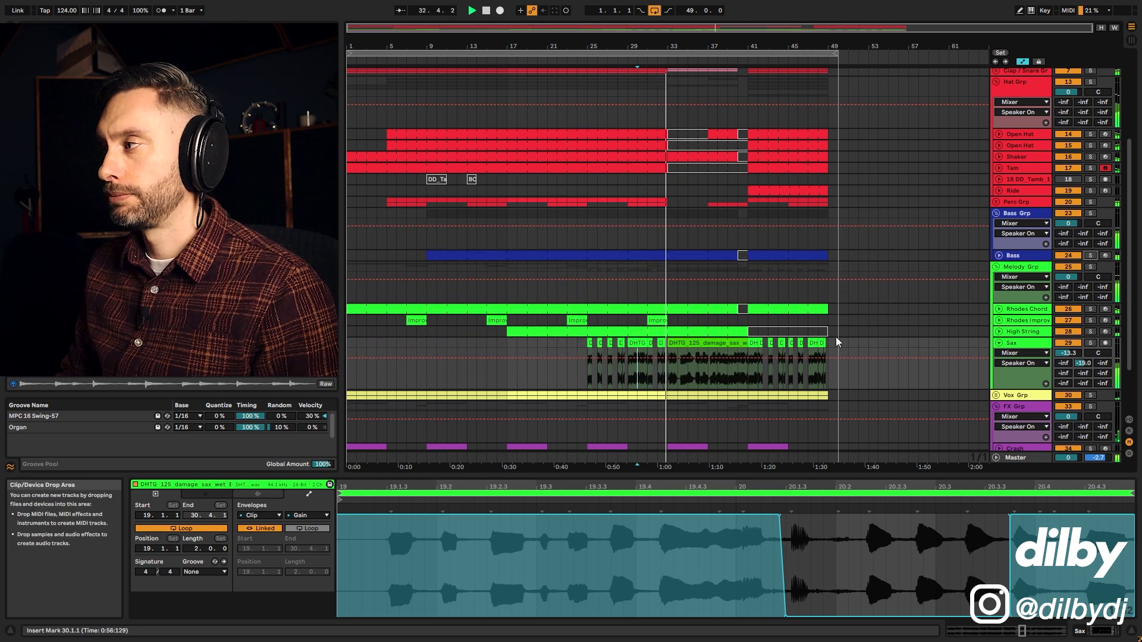
pyautogui.click(999, 343)
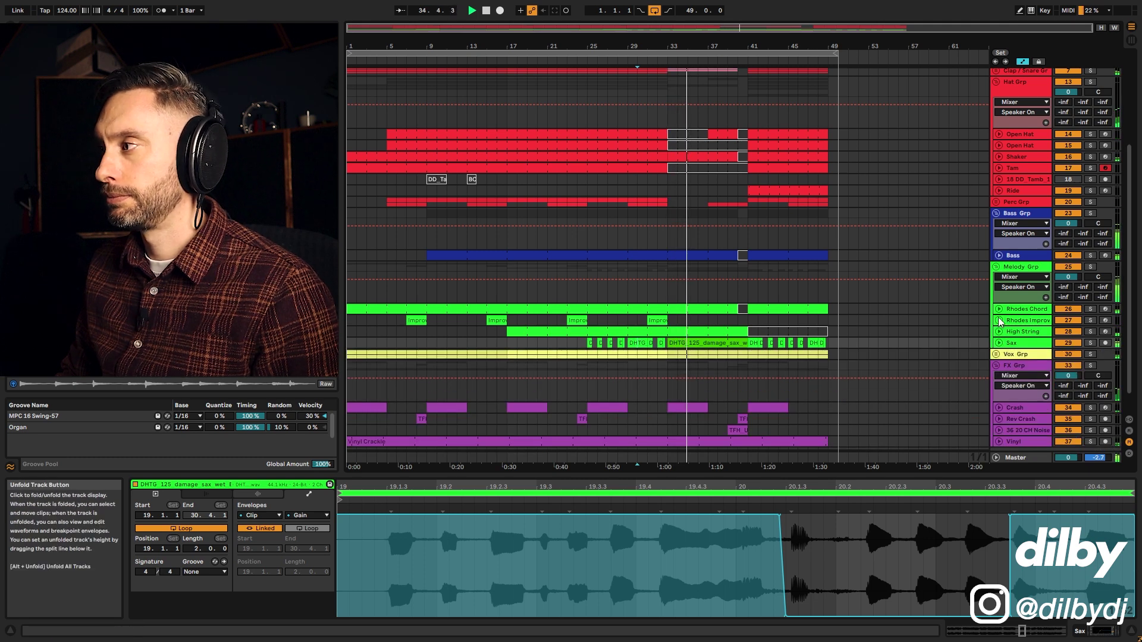
# - Unfold the Rhodes Chords track and show its devices, its Auto Filter Frequency automation and its C-Jacky Spray send automation
pyautogui.click(999, 309)
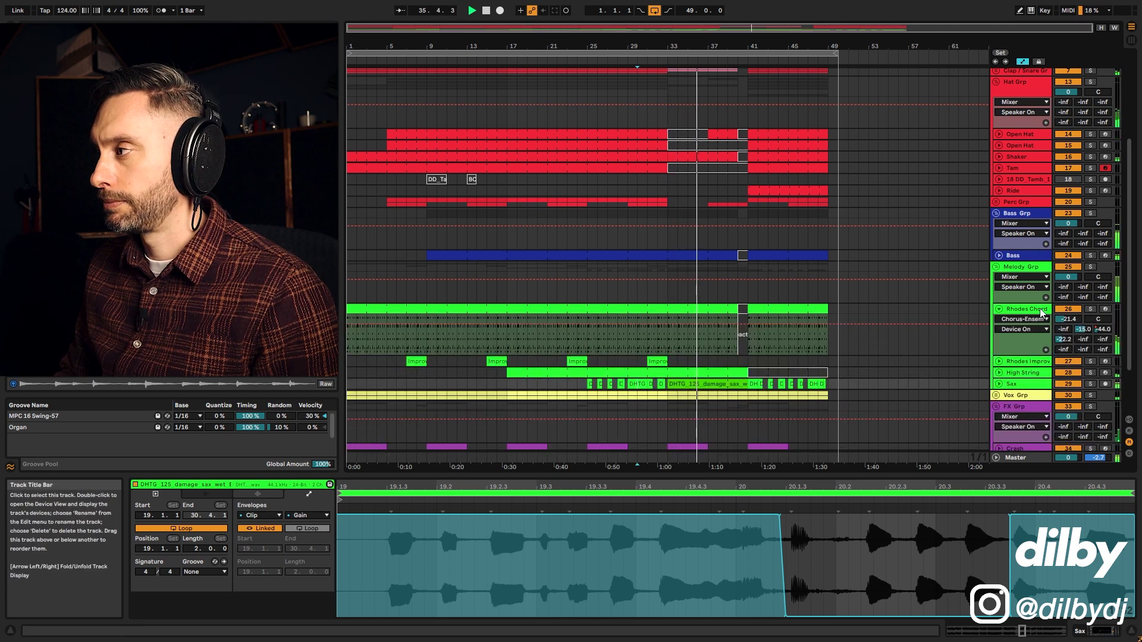
pyautogui.hotkey('shift', 'Tab')
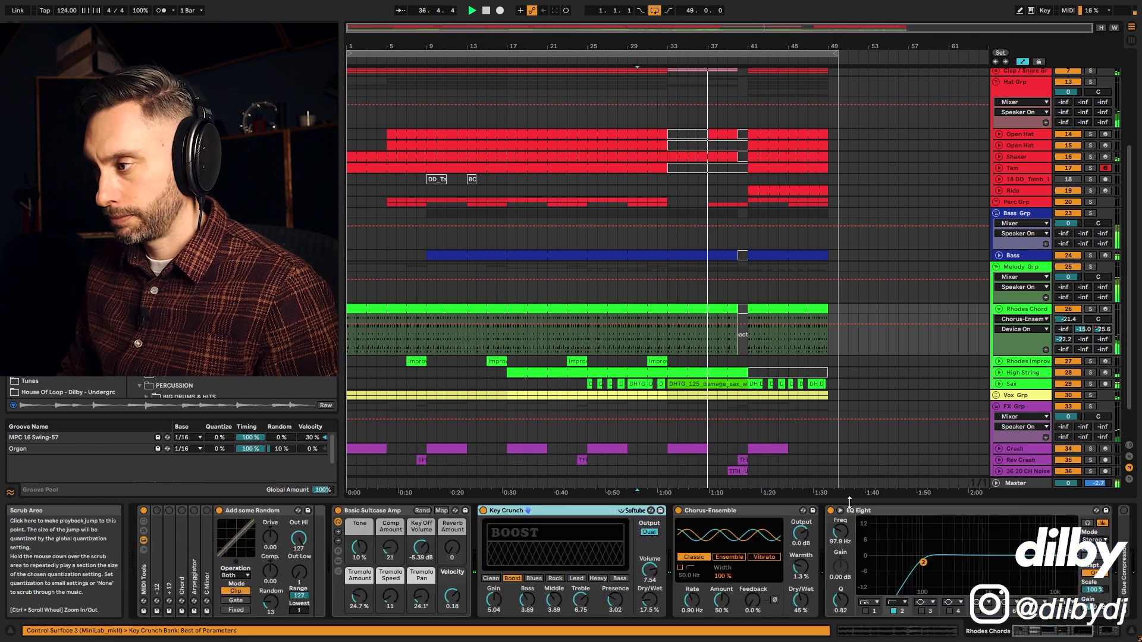
pyautogui.hscroll(5, 881, 542)
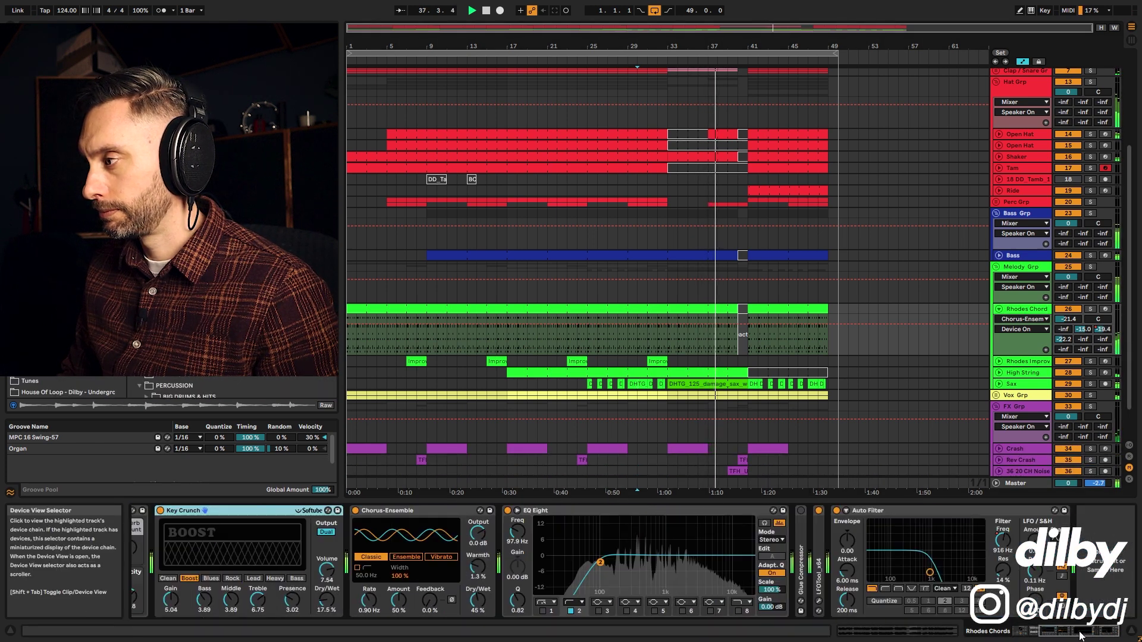
pyautogui.click(1003, 542)
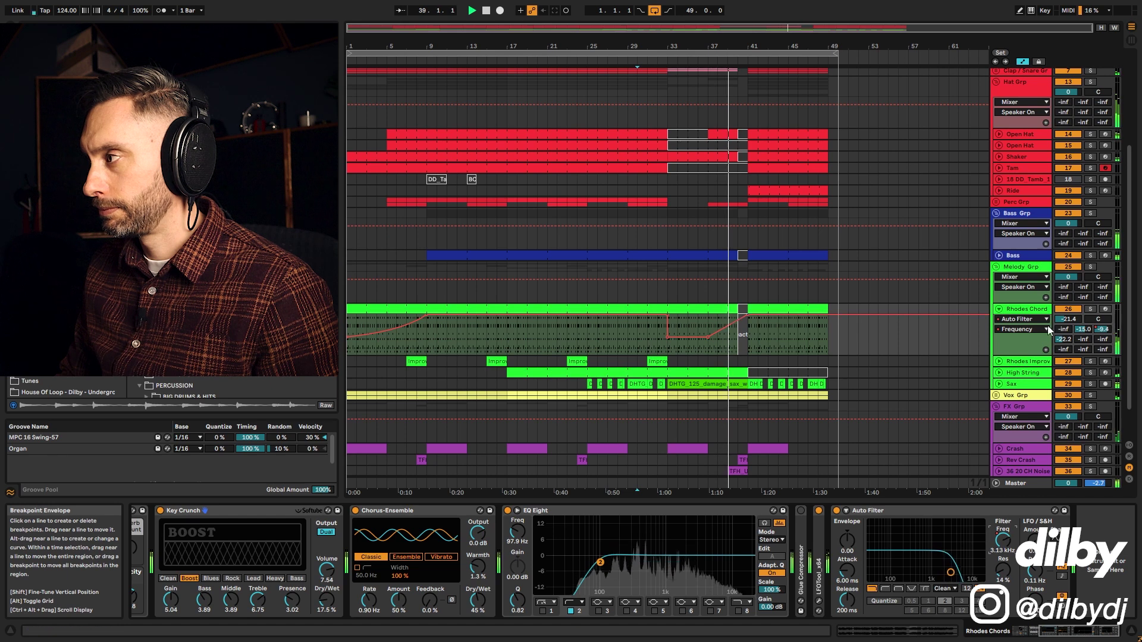
pyautogui.click(1101, 332)
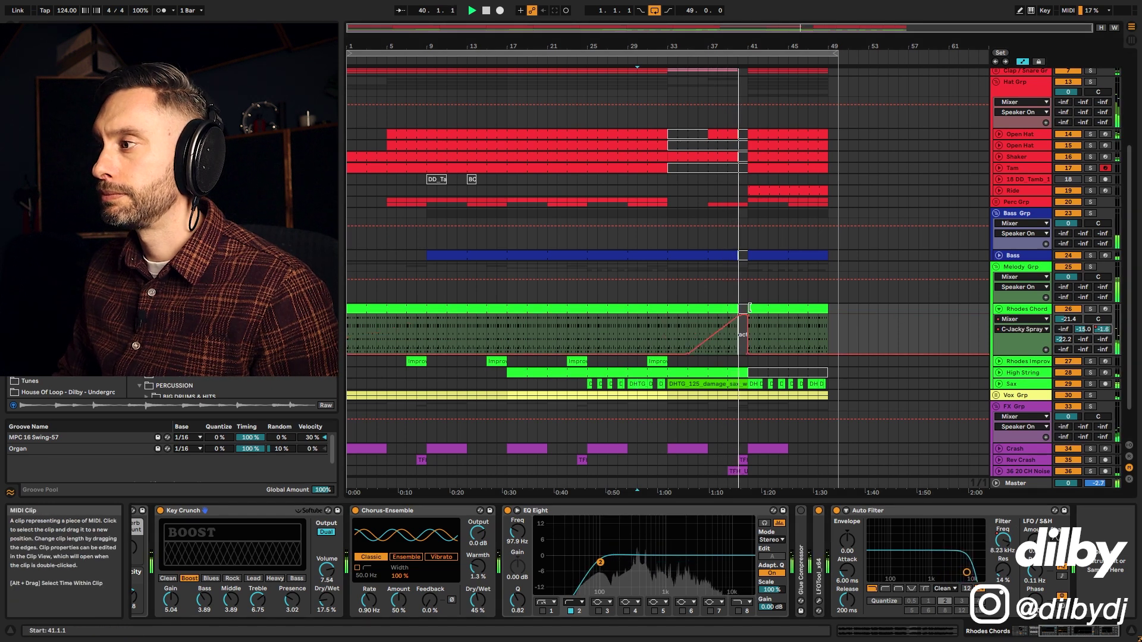
# - Unfold the Sax track and review the Rhodes Chords' Auto Filter Frequency and C-Jacky Spray send automation around bar 33
pyautogui.click(1000, 384)
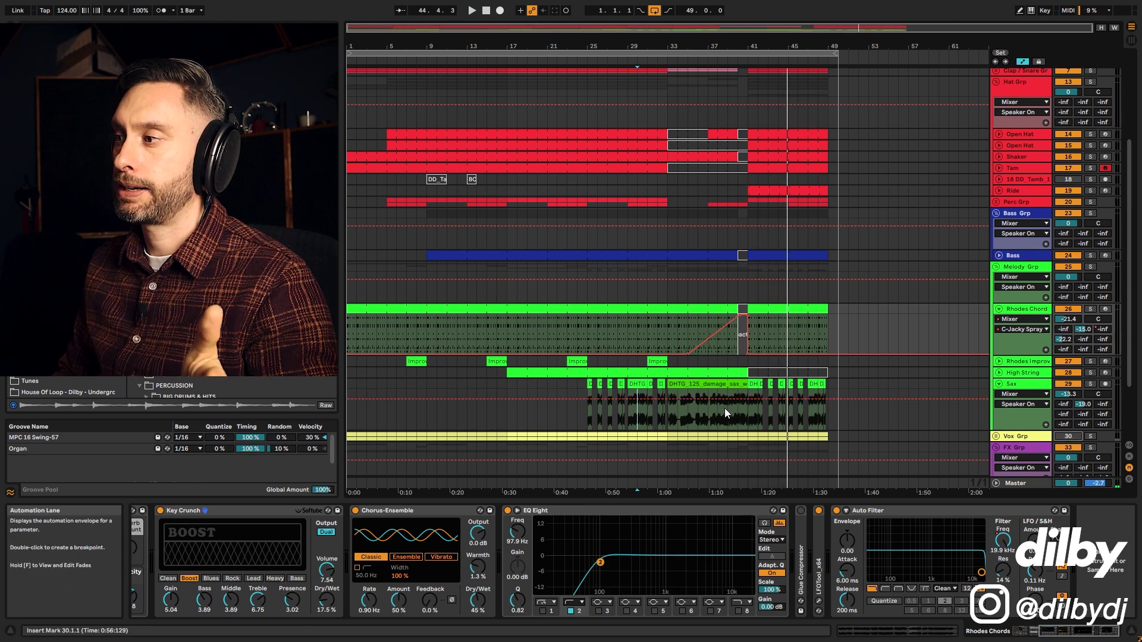
pyautogui.click(746, 410)
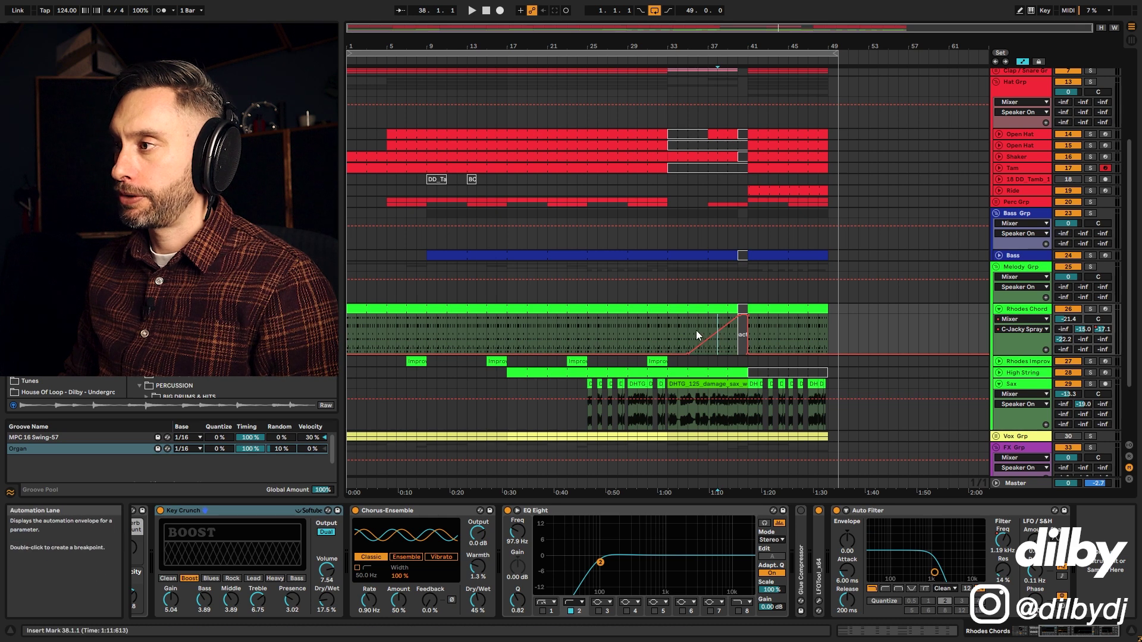
pyautogui.click(1003, 540)
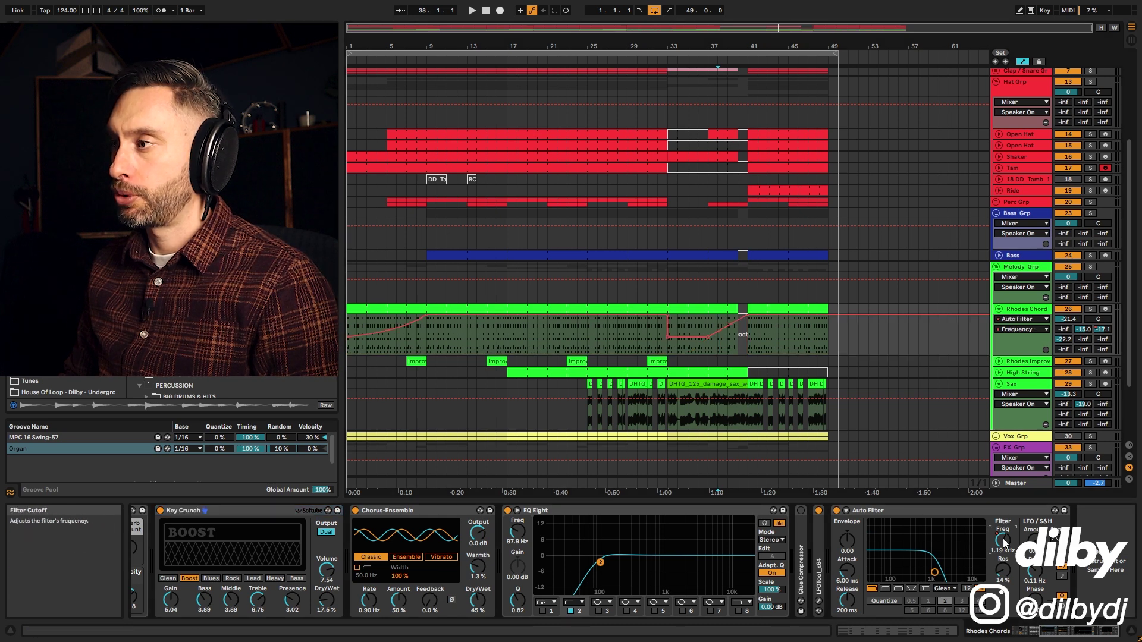
pyautogui.click(669, 351)
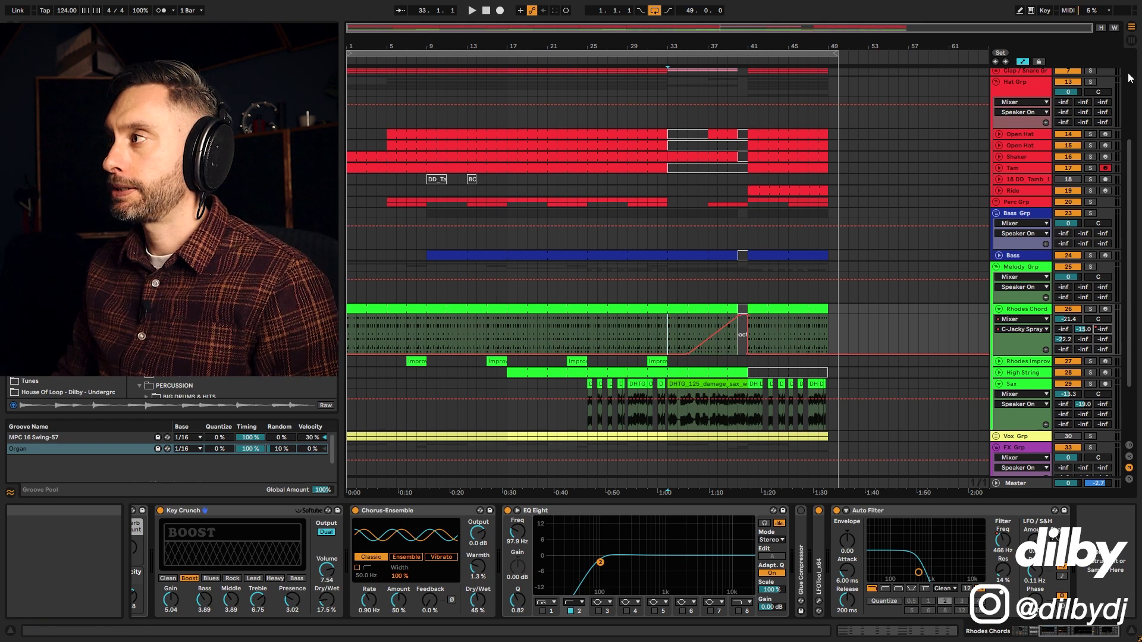
# - Unfold the DRUM BUS track and locate the start of its C-Jacky Spray send automation ramp at bar 36
pyautogui.scroll(5, 1034, 172)
pyautogui.click(998, 73)
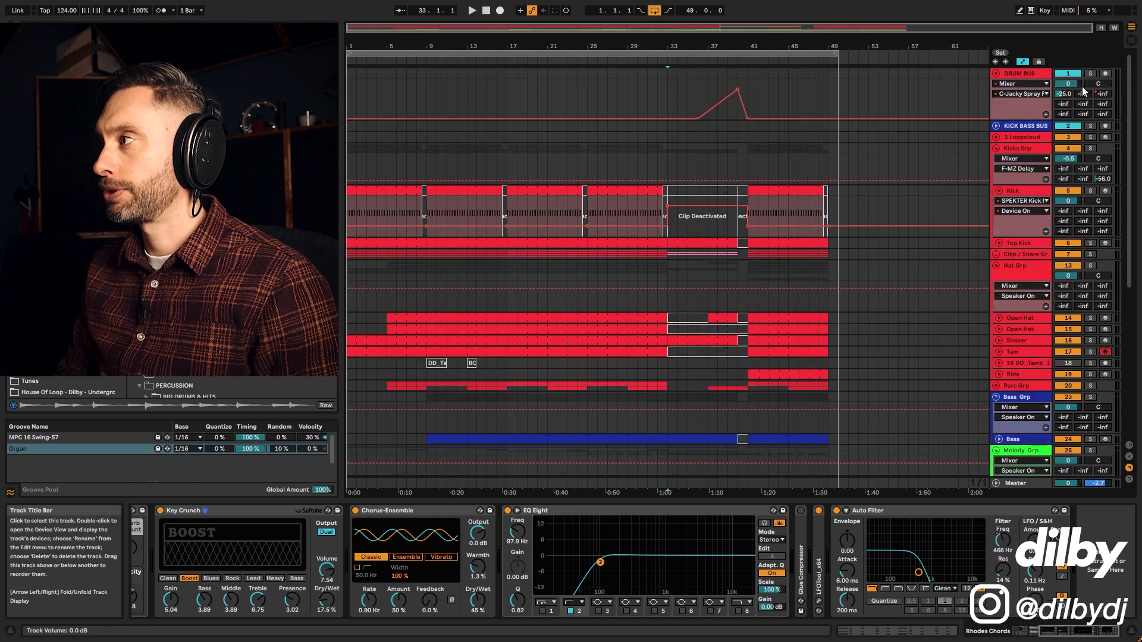
pyautogui.click(709, 96)
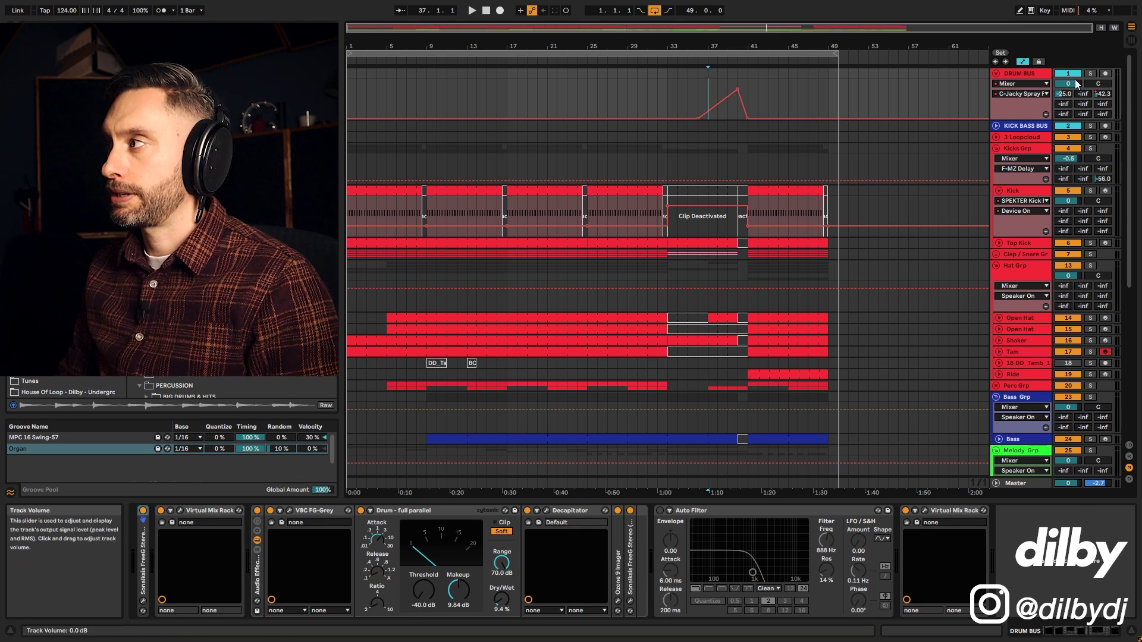
pyautogui.press('Left')
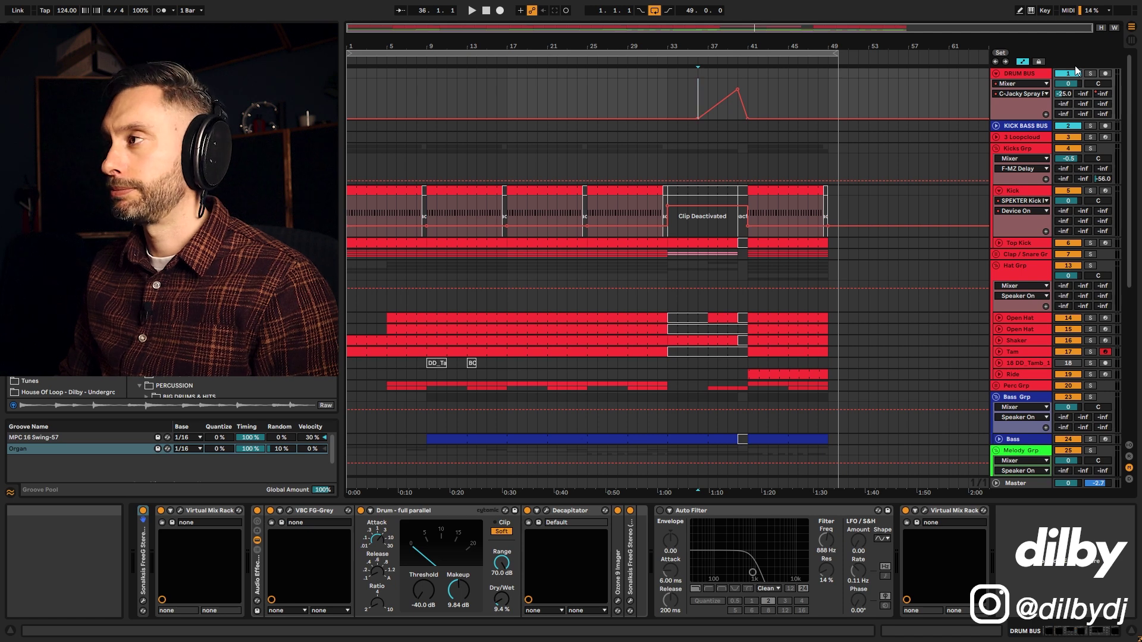
pyautogui.click(873, 155)
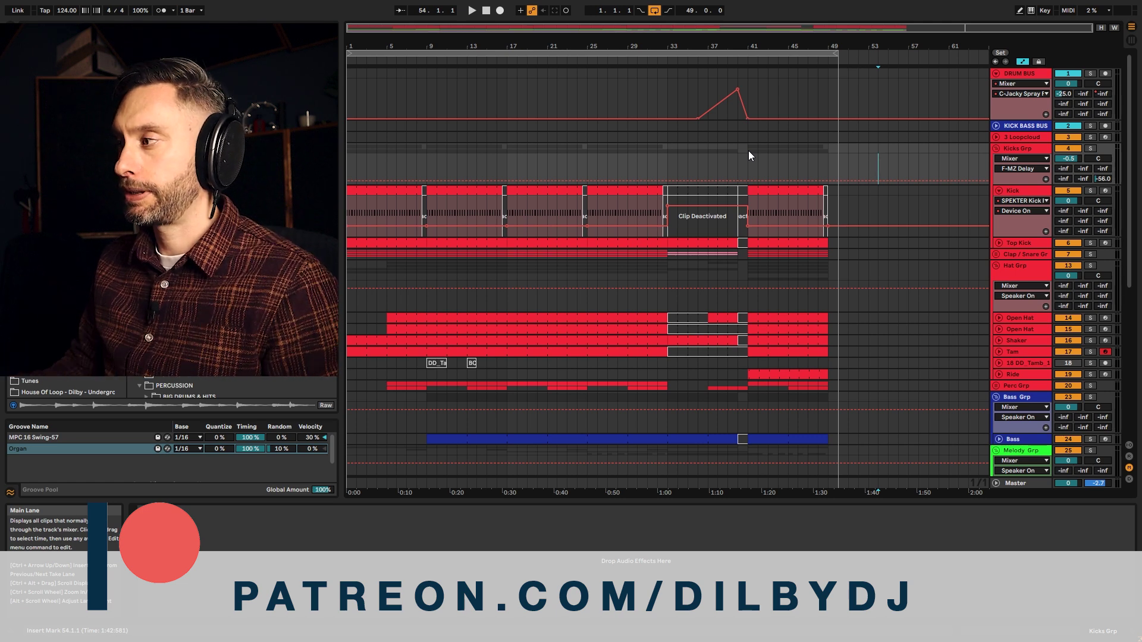
pyautogui.scroll(-5, 860, 369)
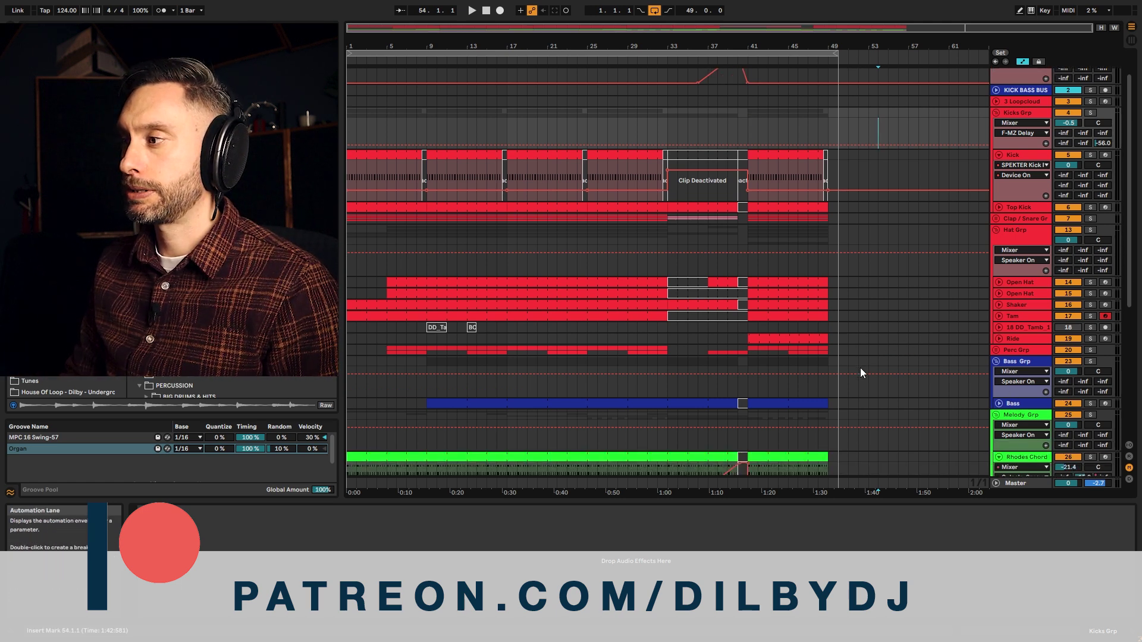